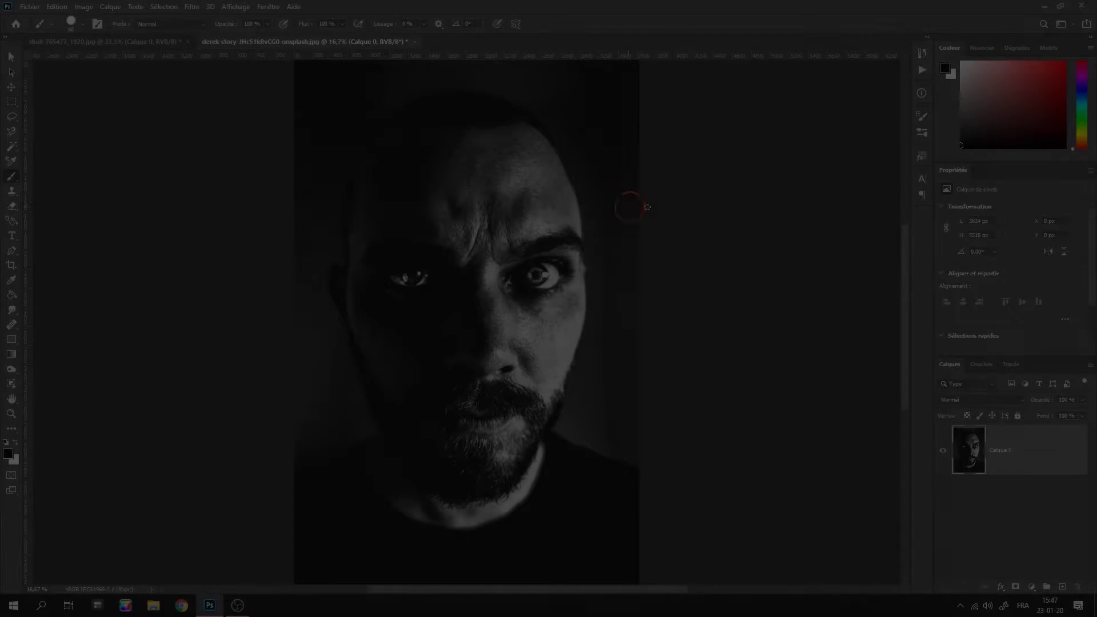
Bring the skull-765477_1920.jpg document to the front
{"action": "left_click", "coordinate": [129, 41]}
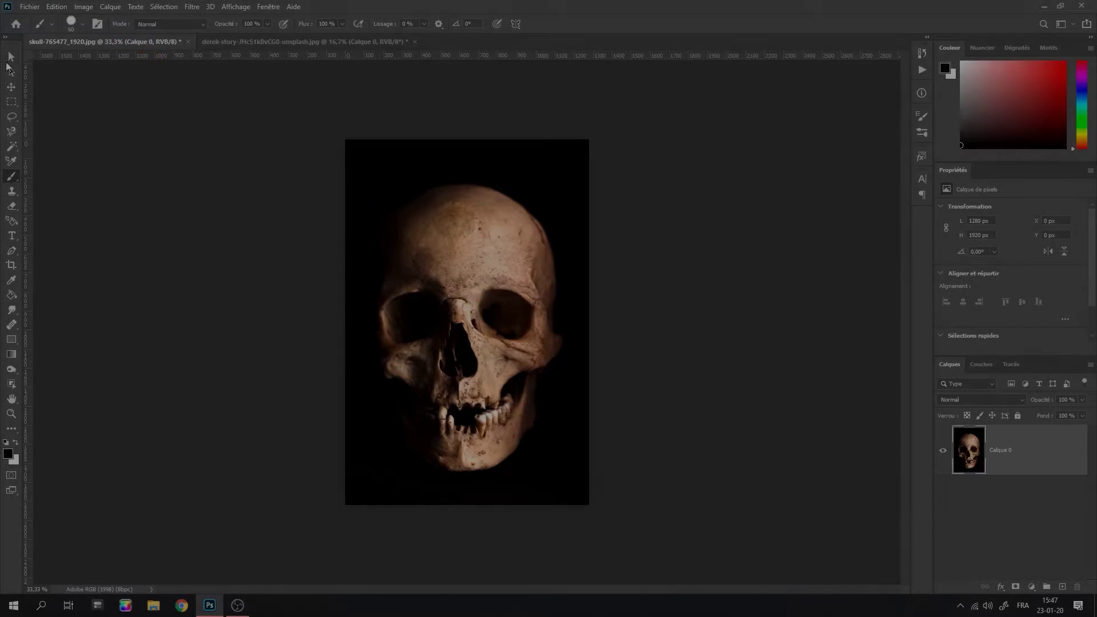
Move the skull into the portrait as Calque 1, accepting the profile conversion, and make it a smart object
{"action": "left_click", "coordinate": [12, 85]}
{"action": "left_click_drag", "start_coordinate": [422, 253], "coordinate": [463, 278]}
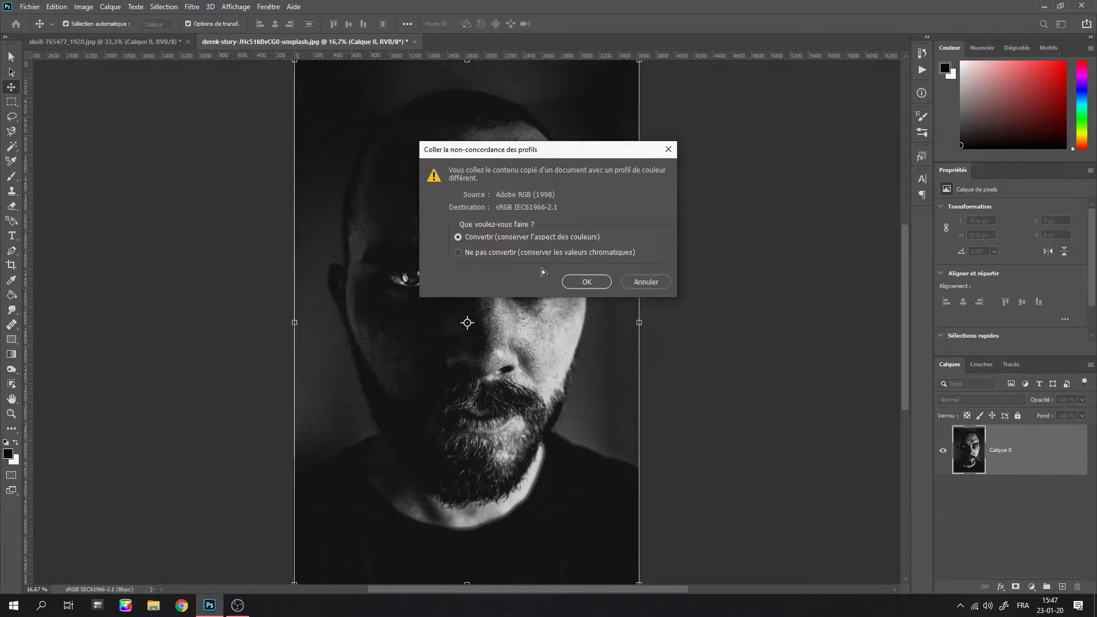
{"action": "left_click", "coordinate": [587, 287]}
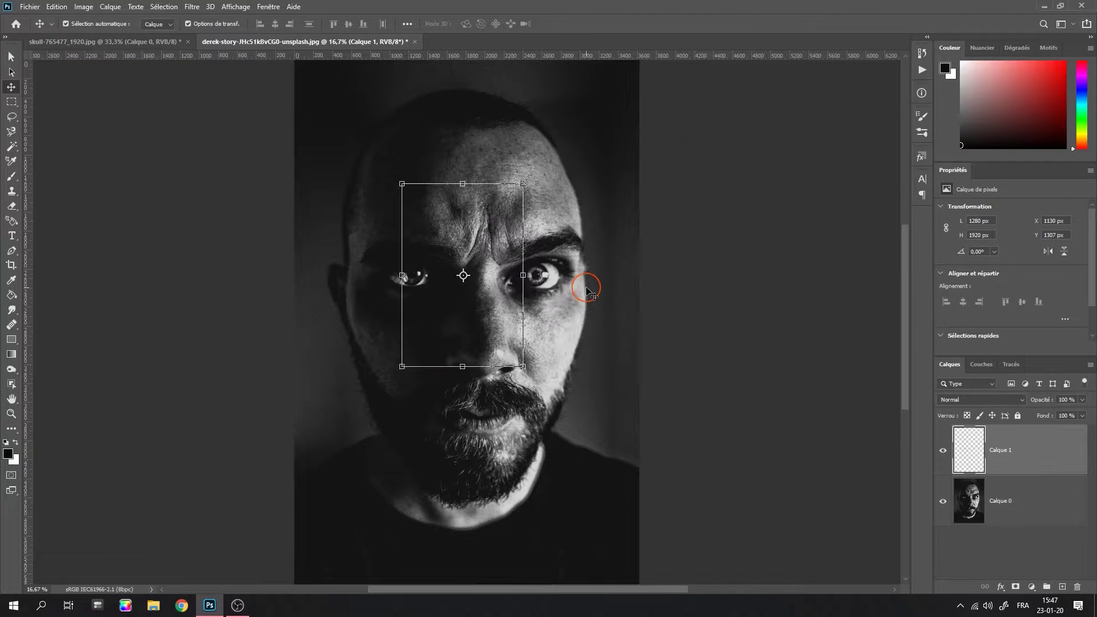
{"action": "right_click", "coordinate": [1009, 454]}
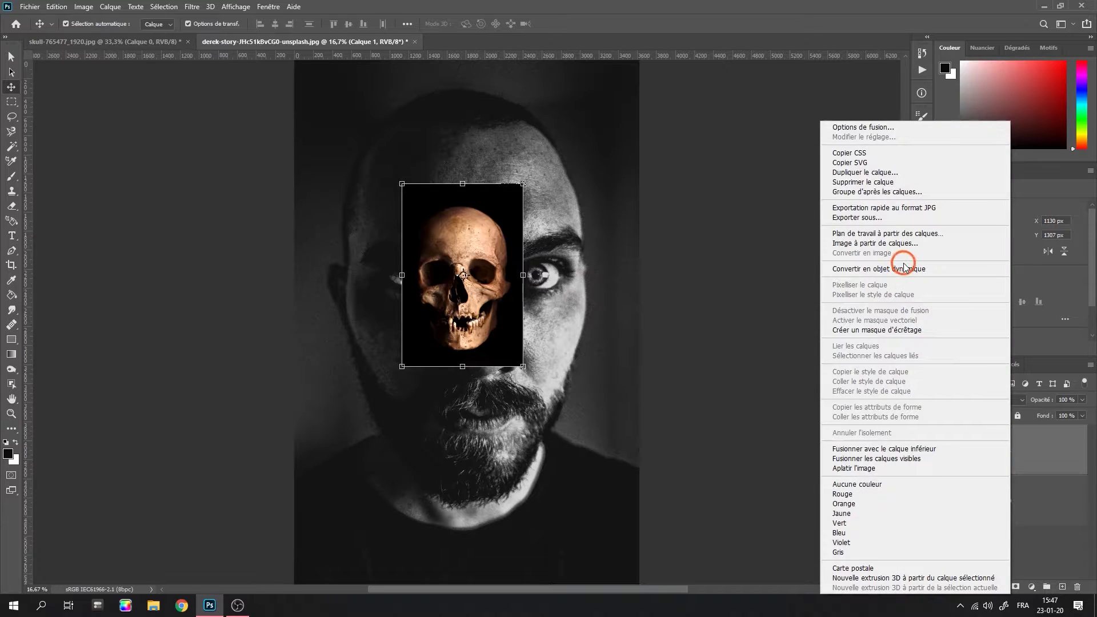
{"action": "left_click", "coordinate": [904, 268]}
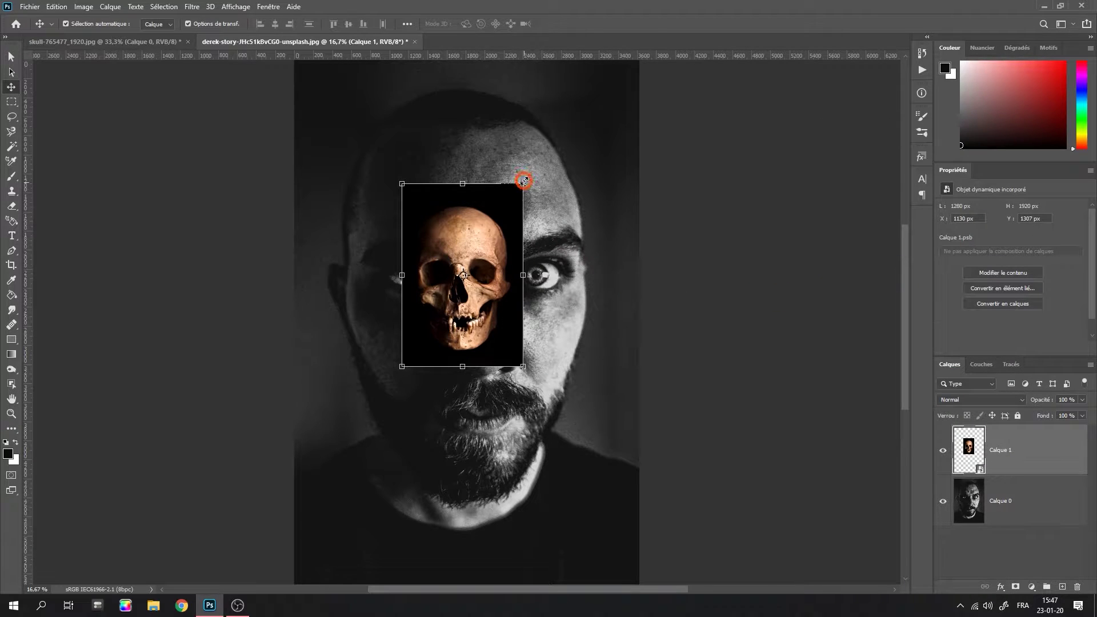
Enlarge and flip the skull, lower its opacity, and rotate and move it over the face
{"action": "left_click_drag", "start_coordinate": [524, 181], "coordinate": [604, 59]}
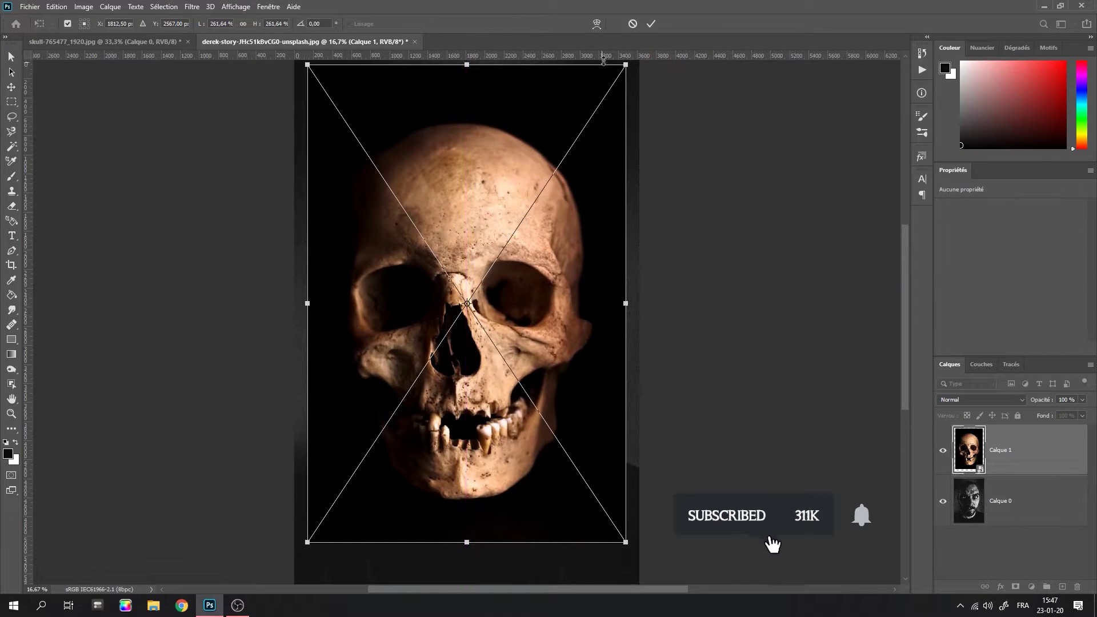
{"action": "right_click", "coordinate": [526, 192]}
{"action": "left_click", "coordinate": [584, 384]}
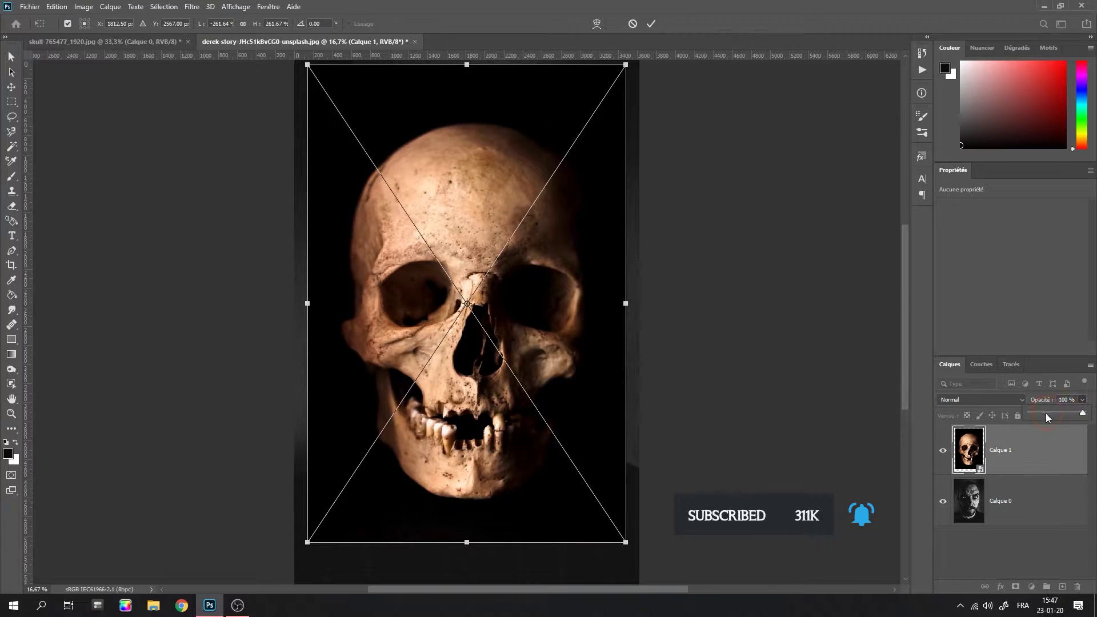
{"action": "left_click", "coordinate": [1046, 413]}
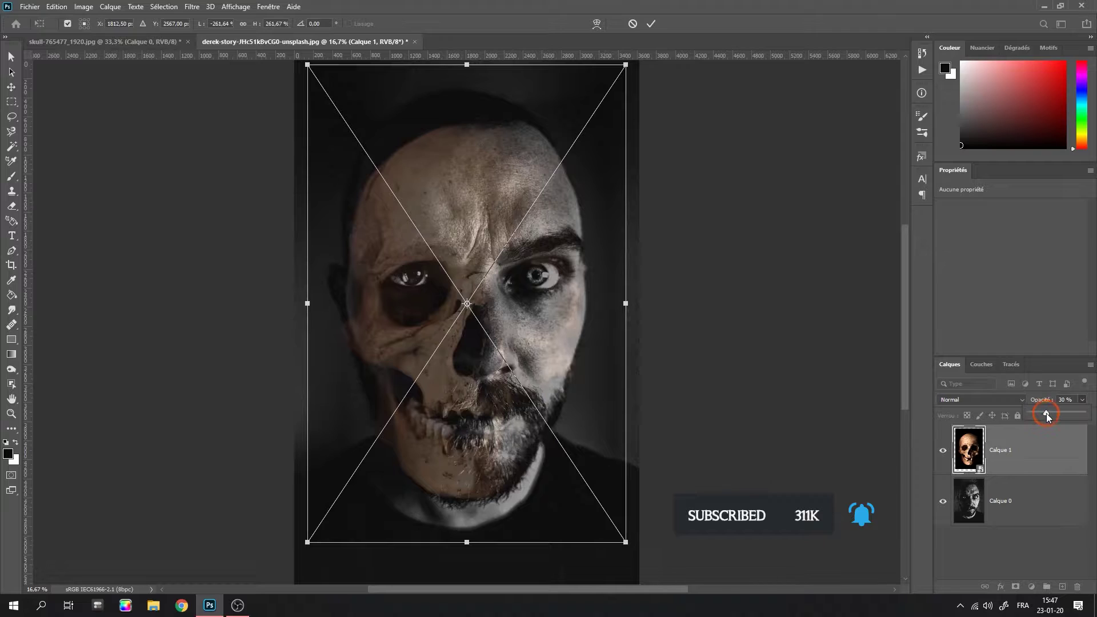
{"action": "left_click_drag", "start_coordinate": [645, 88], "coordinate": [639, 81]}
{"action": "left_click_drag", "start_coordinate": [518, 252], "coordinate": [516, 228]}
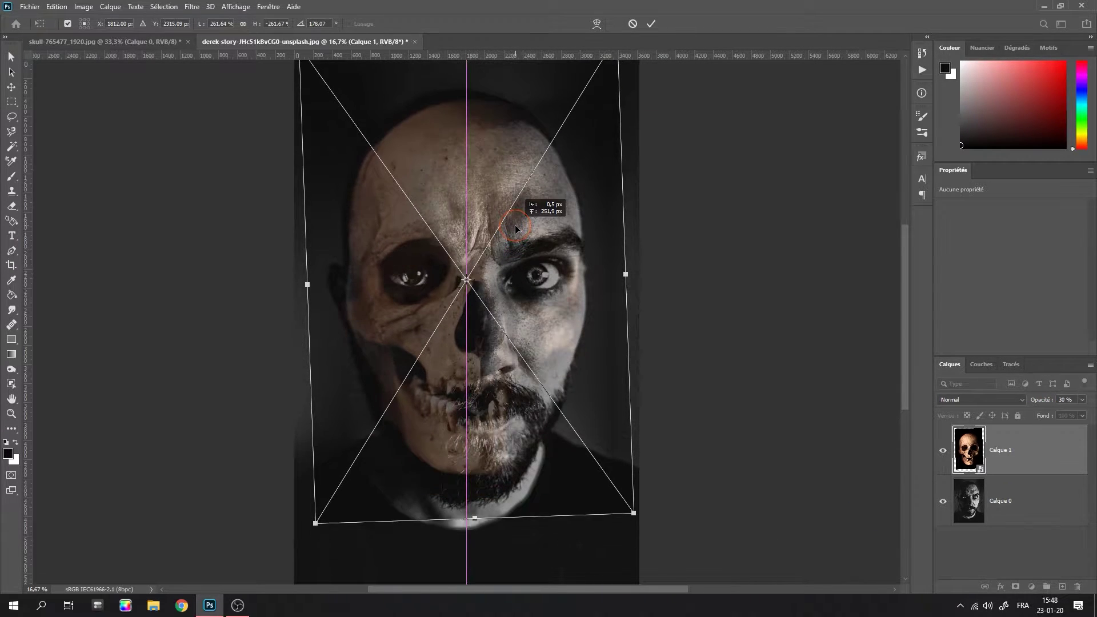
Stretch and tilt the skull to fit the head, restore 100% opacity, and commit the transform
{"action": "left_click_drag", "start_coordinate": [480, 520], "coordinate": [480, 551]}
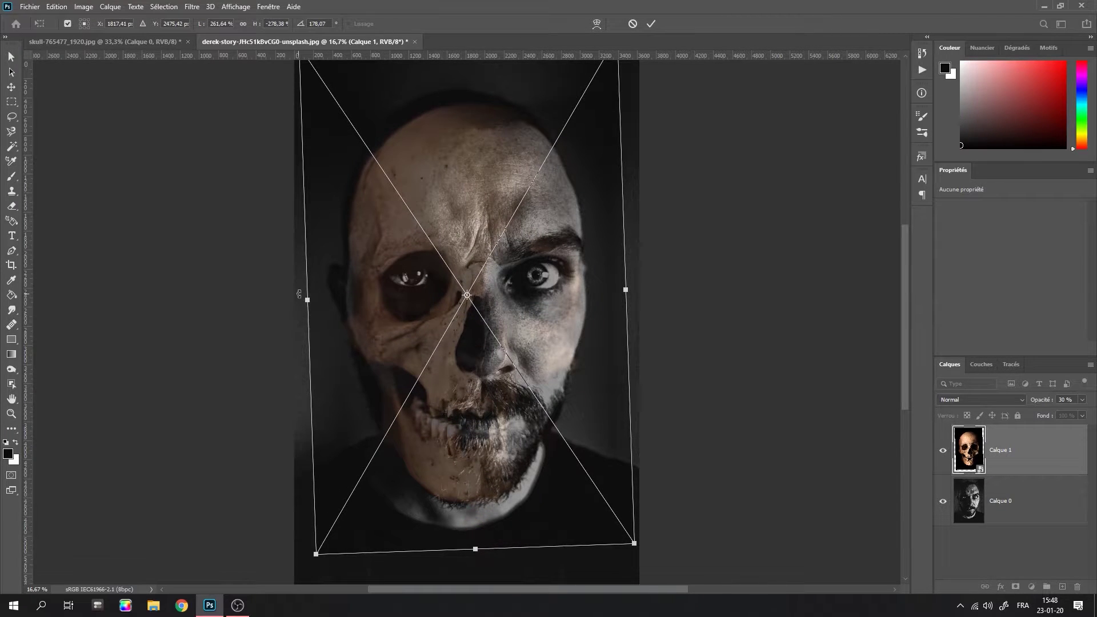
{"action": "left_click_drag", "start_coordinate": [304, 300], "coordinate": [299, 310]}
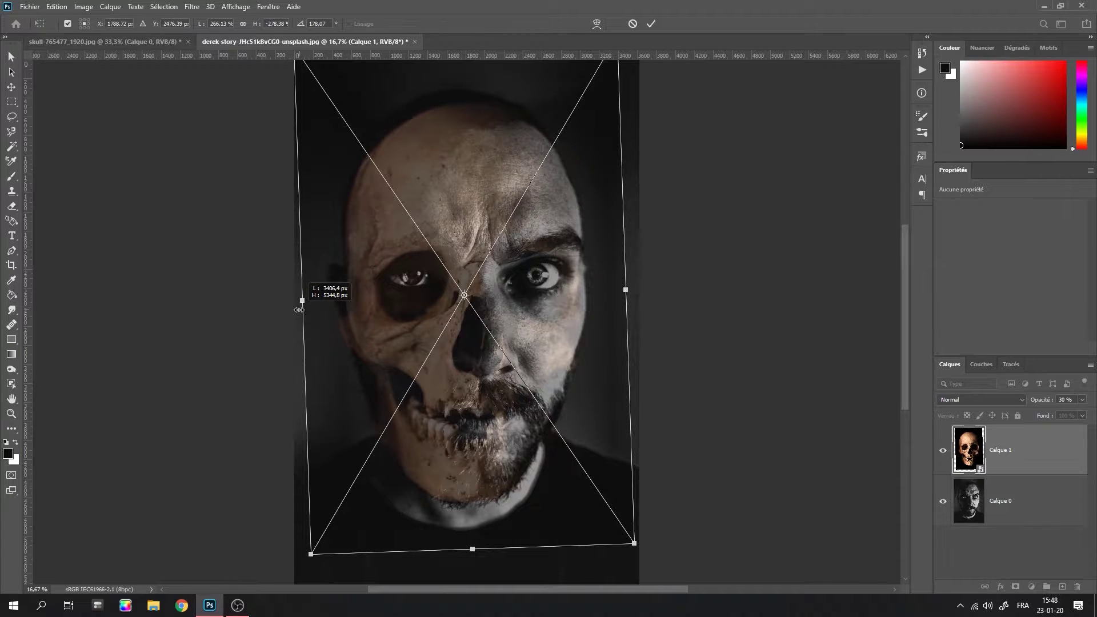
{"action": "scroll", "coordinate": [460, 144], "scroll_direction": "up", "scroll_amount": 3}
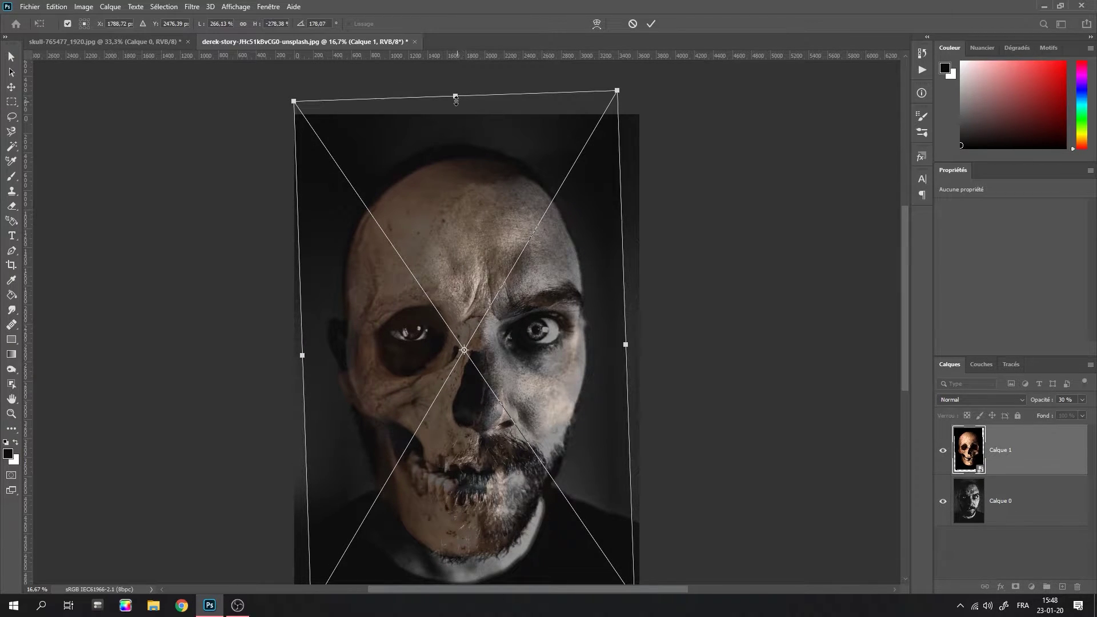
{"action": "left_click_drag", "start_coordinate": [456, 98], "coordinate": [455, 80]}
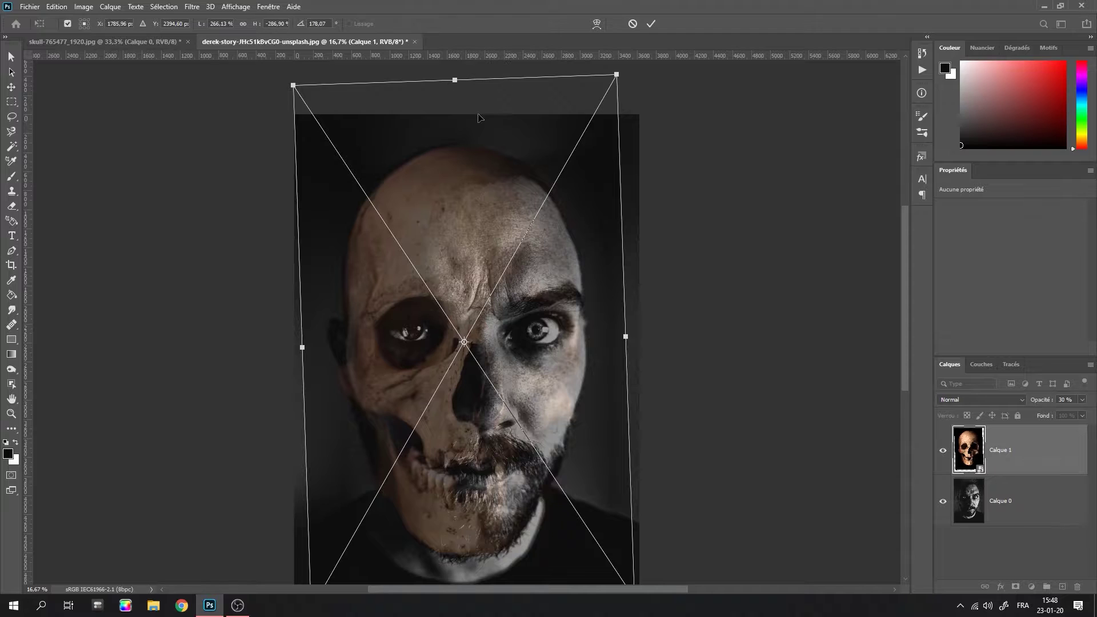
{"action": "left_click_drag", "start_coordinate": [643, 219], "coordinate": [643, 213]}
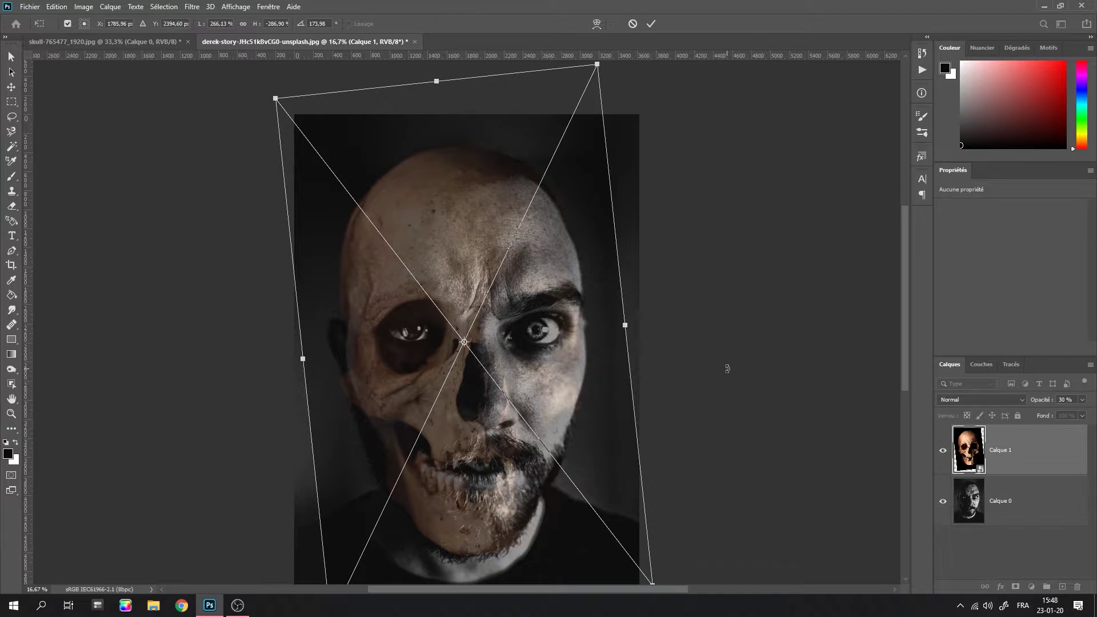
{"action": "scroll", "coordinate": [728, 369], "scroll_direction": "down", "scroll_amount": 1}
{"action": "scroll", "coordinate": [729, 368], "scroll_direction": "down", "scroll_amount": 1}
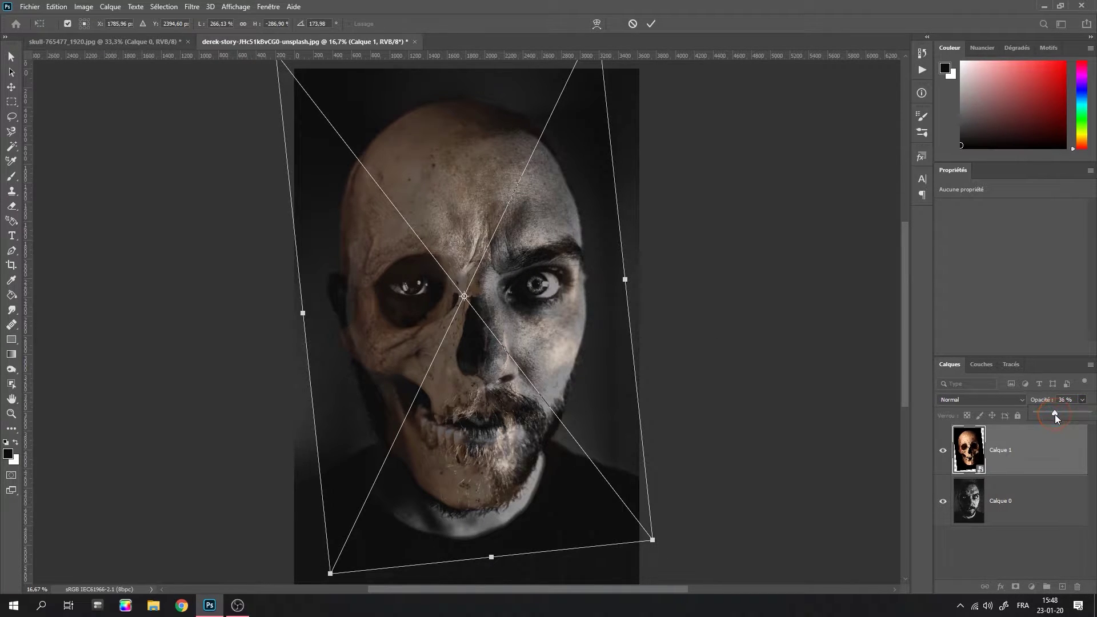
{"action": "left_click_drag", "start_coordinate": [1055, 413], "coordinate": [1013, 416]}
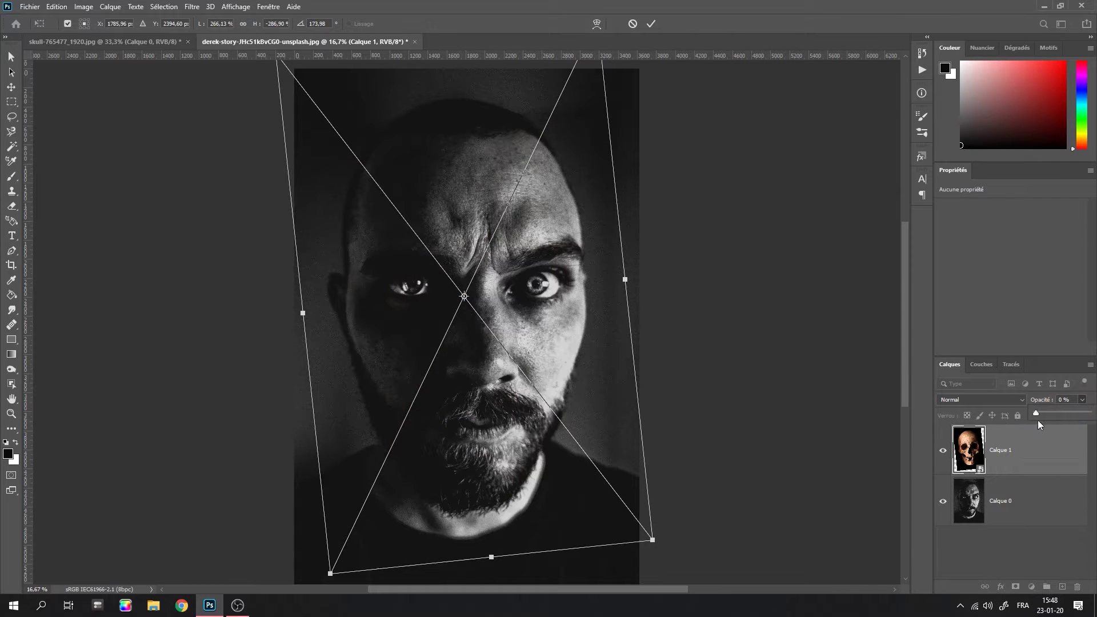
{"action": "mouse_move", "coordinate": [1079, 427]}
{"action": "left_mouse_down"}
{"action": "mouse_move", "coordinate": [1090, 428]}
{"action": "mouse_move", "coordinate": [1048, 423]}
{"action": "mouse_move", "coordinate": [1092, 424]}
{"action": "left_mouse_up"}
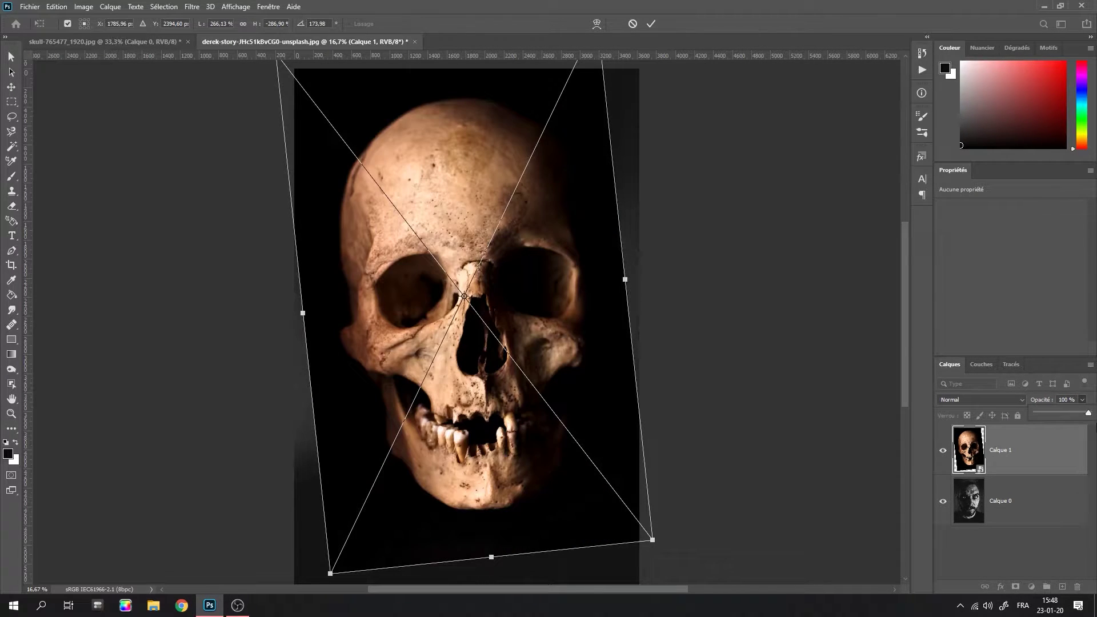
{"action": "left_click", "coordinate": [650, 24]}
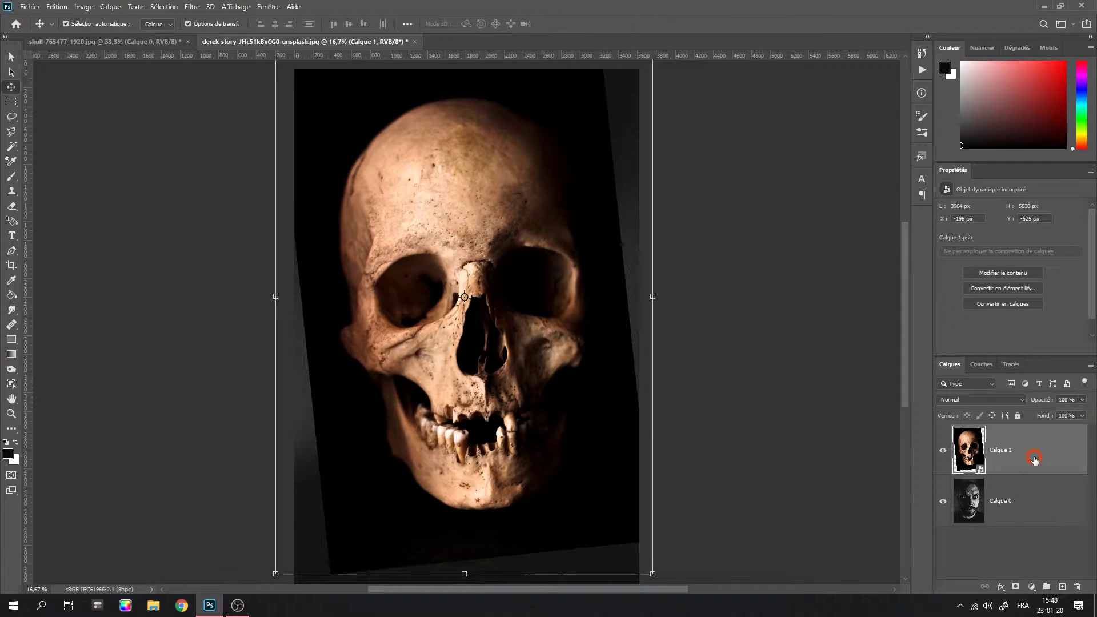
Give the skull layer a black-filled layer mask and target the mask for brush painting
{"action": "left_click", "coordinate": [1016, 588]}
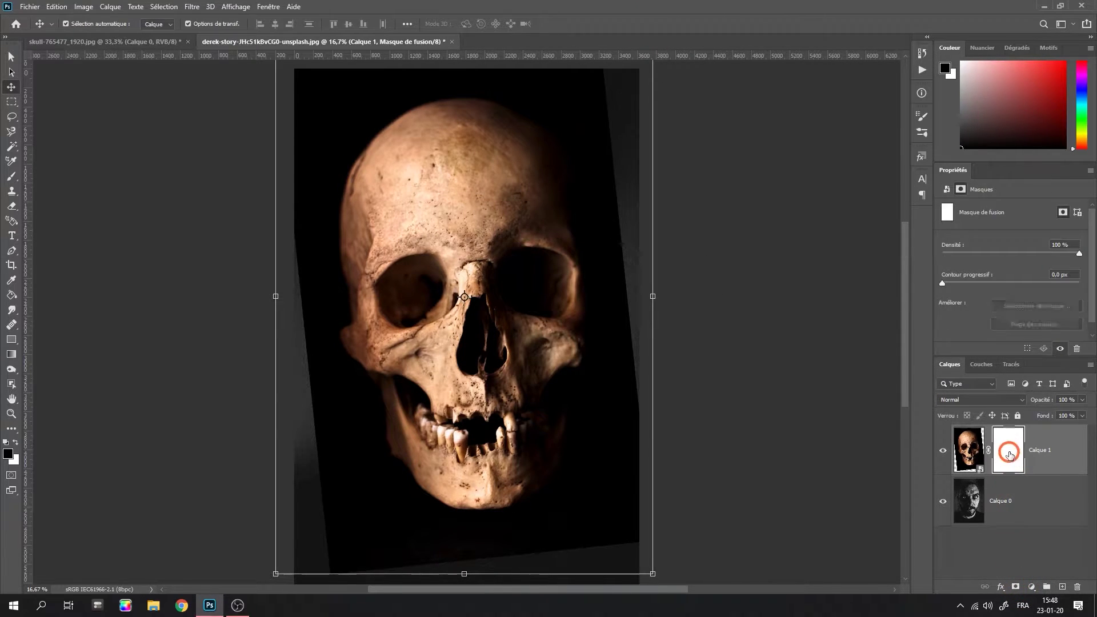
{"action": "key", "text": "alt+BackSpace"}
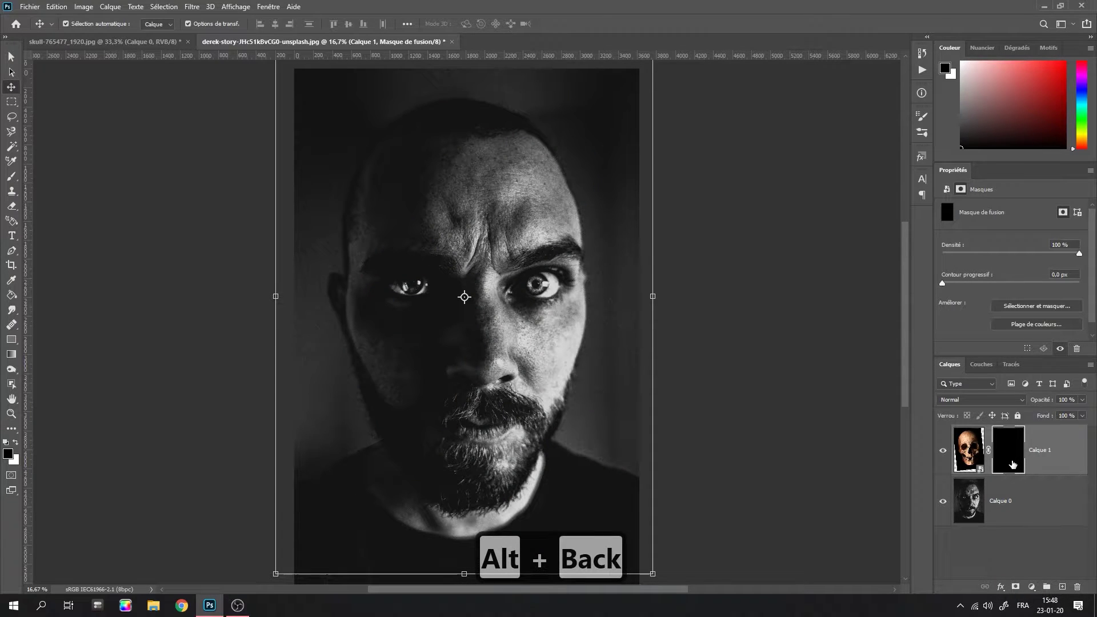
{"action": "left_click", "coordinate": [1013, 460]}
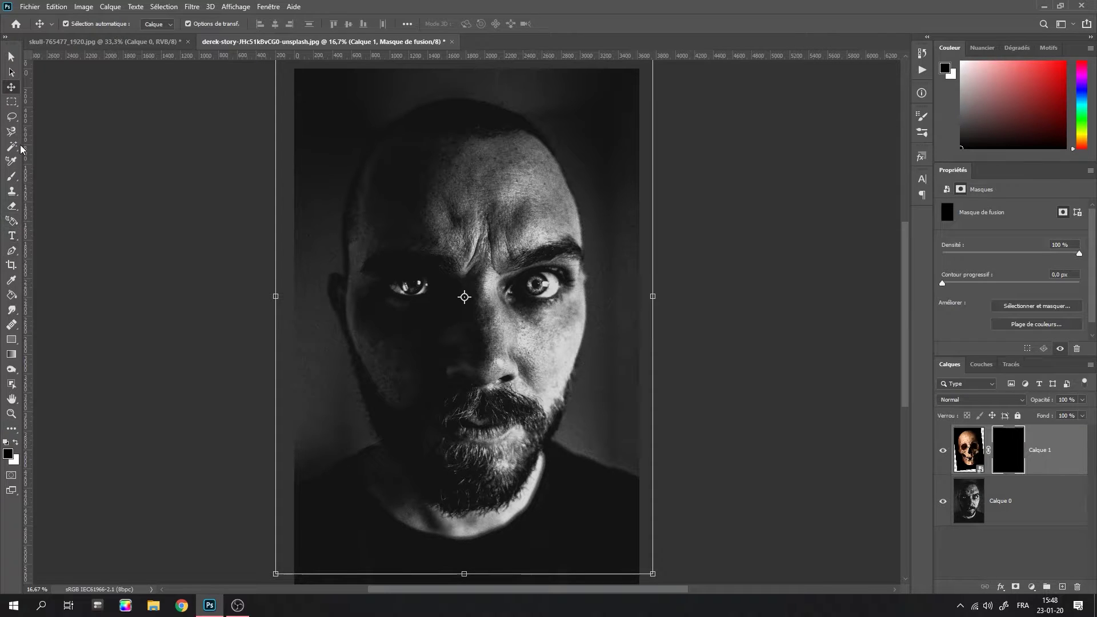
{"action": "left_click", "coordinate": [11, 176]}
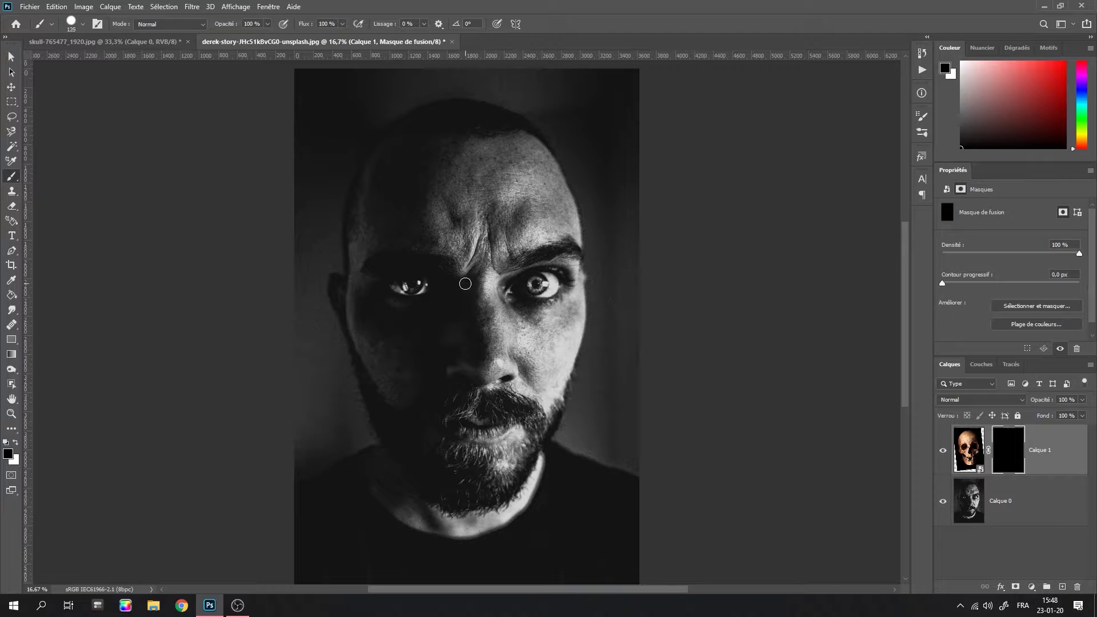
With a 700 white brush, reveal the skull around the left eye and a forehead patch
{"action": "key", "text": "bracketright"}
{"action": "left_click", "coordinate": [16, 443]}
{"action": "mouse_move", "coordinate": [449, 294]}
{"action": "left_mouse_down"}
{"action": "mouse_move", "coordinate": [400, 287]}
{"action": "mouse_move", "coordinate": [400, 303]}
{"action": "mouse_move", "coordinate": [428, 289]}
{"action": "mouse_move", "coordinate": [437, 209]}
{"action": "mouse_move", "coordinate": [418, 231]}
{"action": "left_mouse_up"}
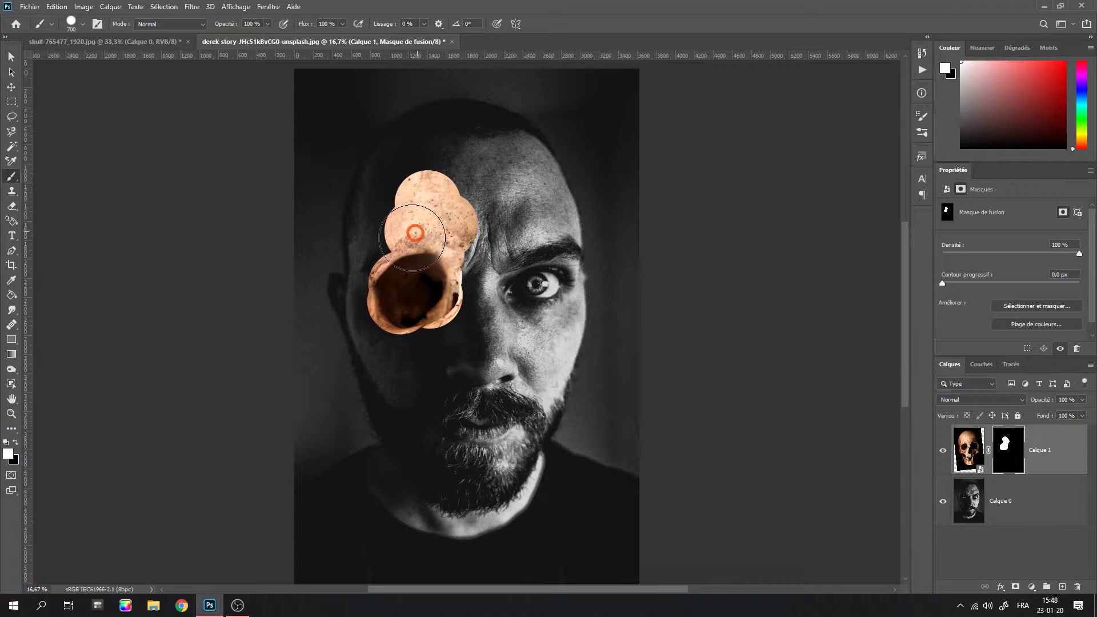
{"action": "left_click", "coordinate": [519, 197]}
{"action": "left_click_drag", "start_coordinate": [524, 197], "coordinate": [522, 178]}
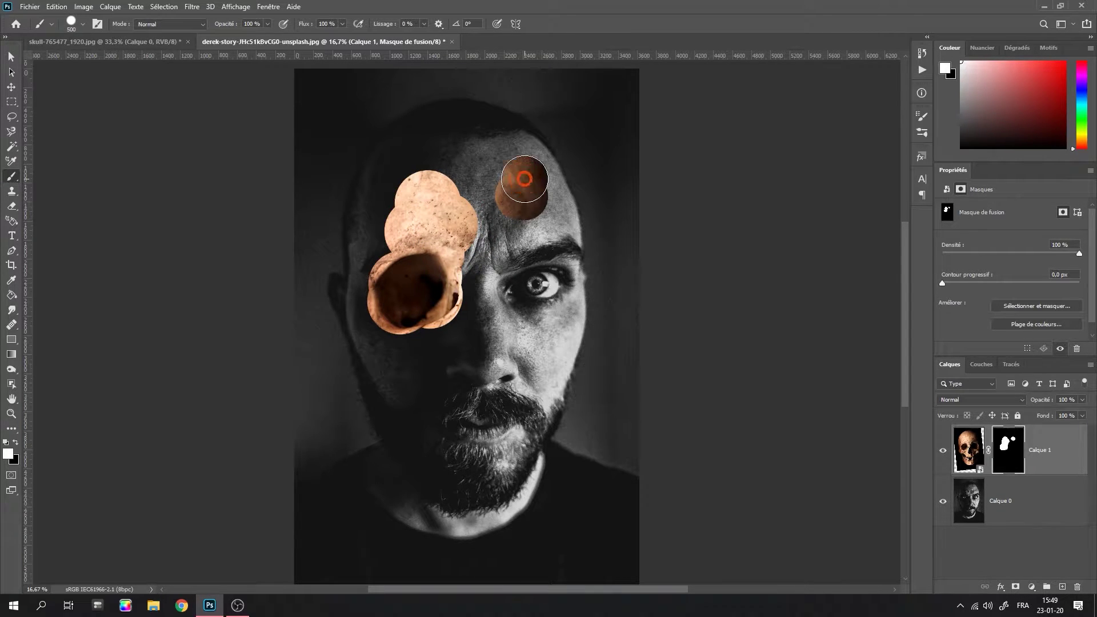
Reveal skull patches on the right cheek, jaw and top of the head
{"action": "left_click", "coordinate": [545, 345]}
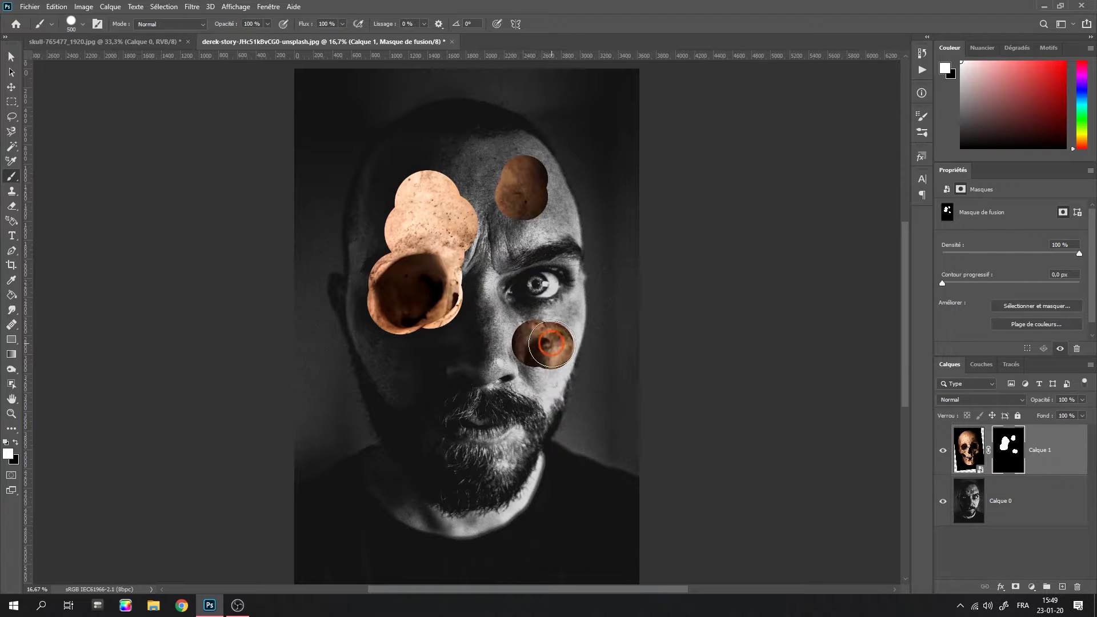
{"action": "left_click_drag", "start_coordinate": [542, 357], "coordinate": [537, 374]}
{"action": "key", "text": "ctrl+z"}
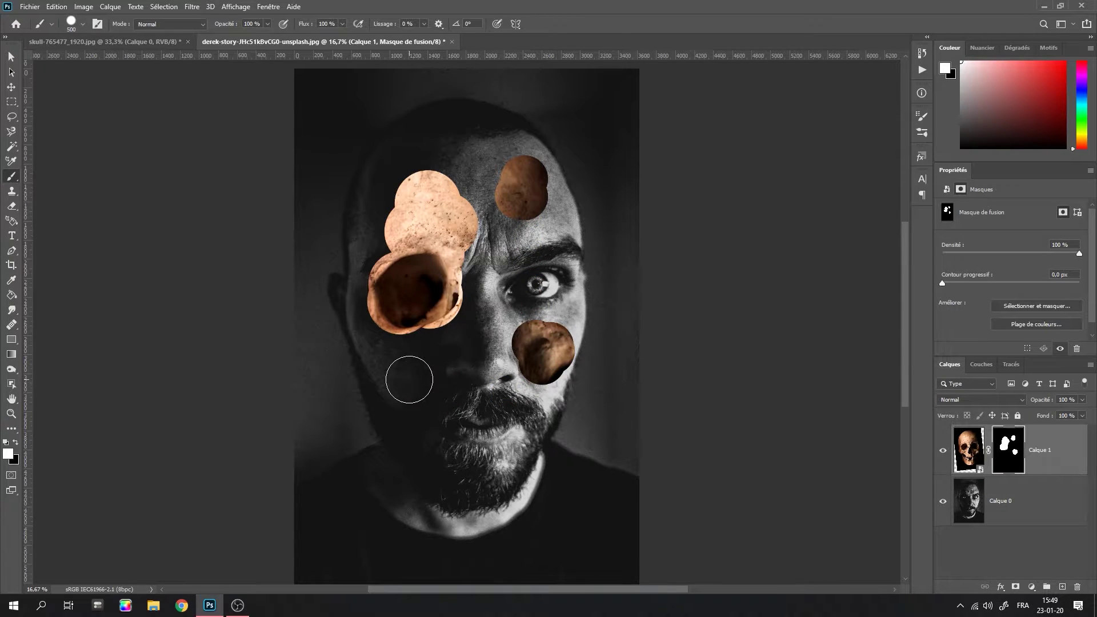
{"action": "mouse_move", "coordinate": [413, 380]}
{"action": "left_mouse_down"}
{"action": "mouse_move", "coordinate": [392, 311]}
{"action": "mouse_move", "coordinate": [444, 333]}
{"action": "mouse_move", "coordinate": [429, 404]}
{"action": "mouse_move", "coordinate": [499, 426]}
{"action": "mouse_move", "coordinate": [427, 413]}
{"action": "left_mouse_up"}
{"action": "key", "text": "bracketright"}
{"action": "key", "text": "bracketright"}
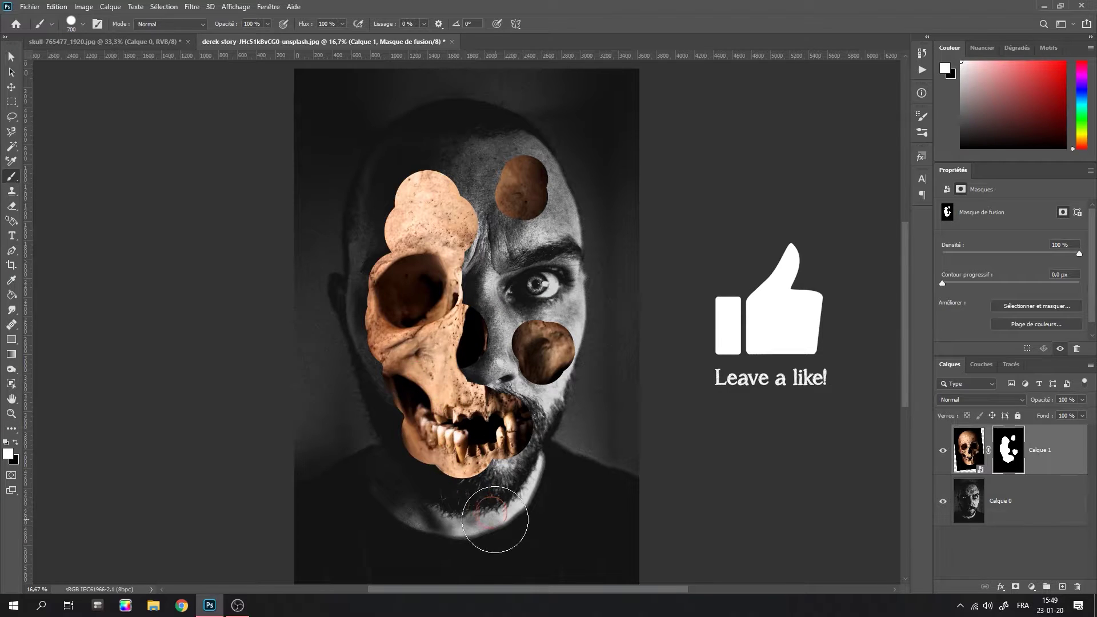
{"action": "left_click", "coordinate": [421, 183]}
{"action": "mouse_move", "coordinate": [421, 183]}
{"action": "left_mouse_down"}
{"action": "mouse_move", "coordinate": [468, 293]}
{"action": "mouse_move", "coordinate": [461, 354]}
{"action": "left_mouse_up"}
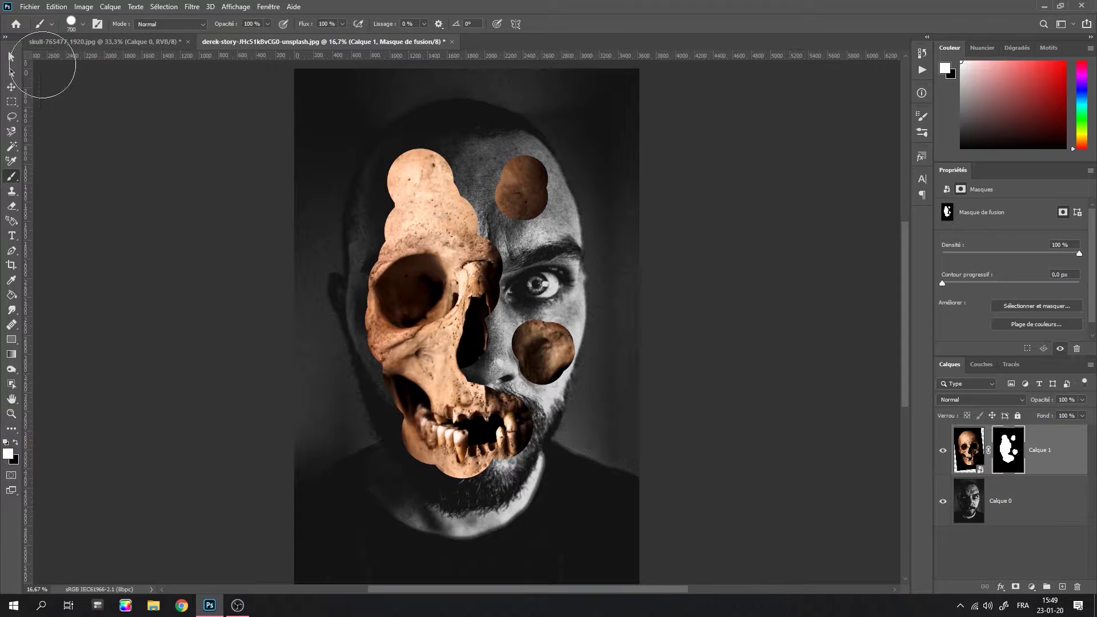
Switch to the splatter brush, zoom to 50%, and roughen the forehead skull edge
{"action": "left_click", "coordinate": [84, 25]}
{"action": "double_click", "coordinate": [424, 179]}
{"action": "key", "text": "ctrl+plus"}
{"action": "key", "text": "ctrl+plus"}
{"action": "key", "text": "ctrl+plus"}
{"action": "left_click_drag", "start_coordinate": [299, 231], "coordinate": [424, 313]}
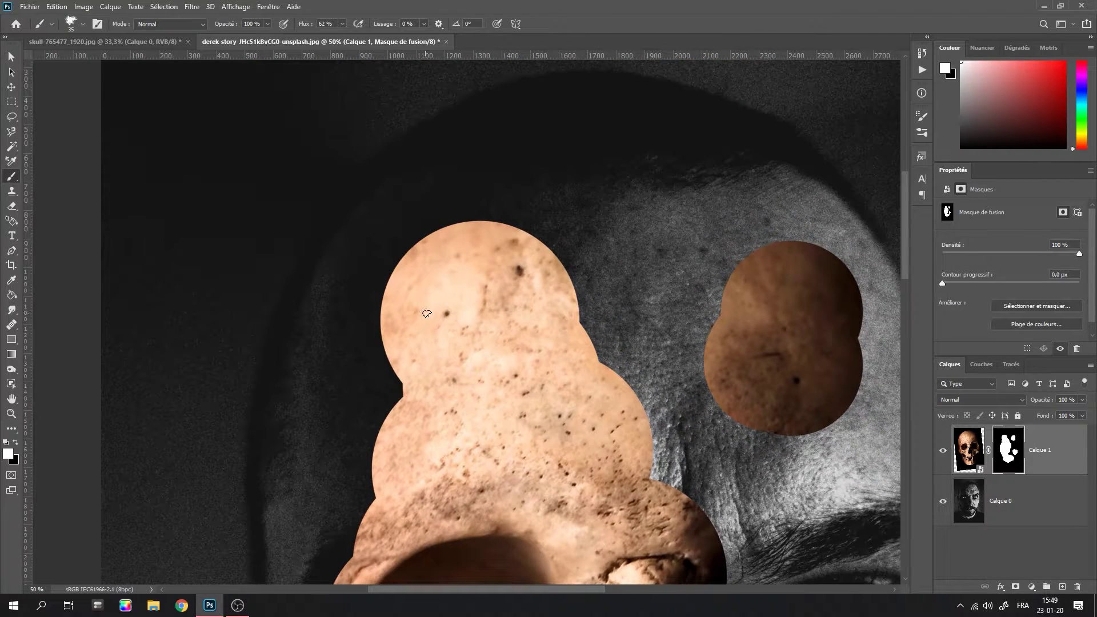
{"action": "left_click_drag", "start_coordinate": [387, 313], "coordinate": [389, 358]}
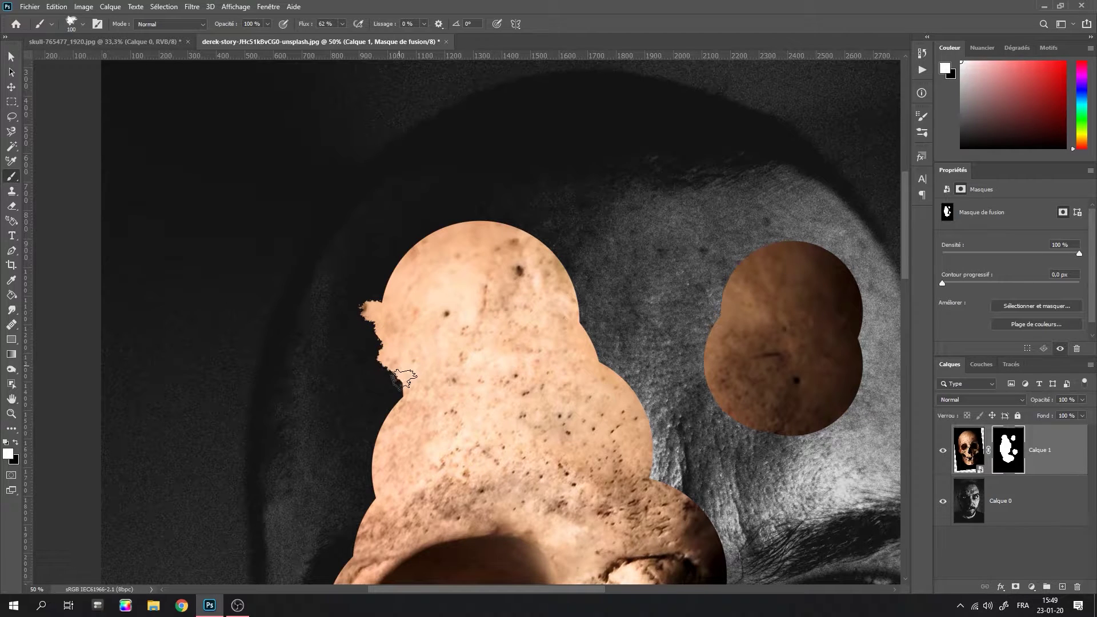
Set Shape Dynamics angle jitter to about 20% in Brush Settings
{"action": "left_click", "coordinate": [98, 25]}
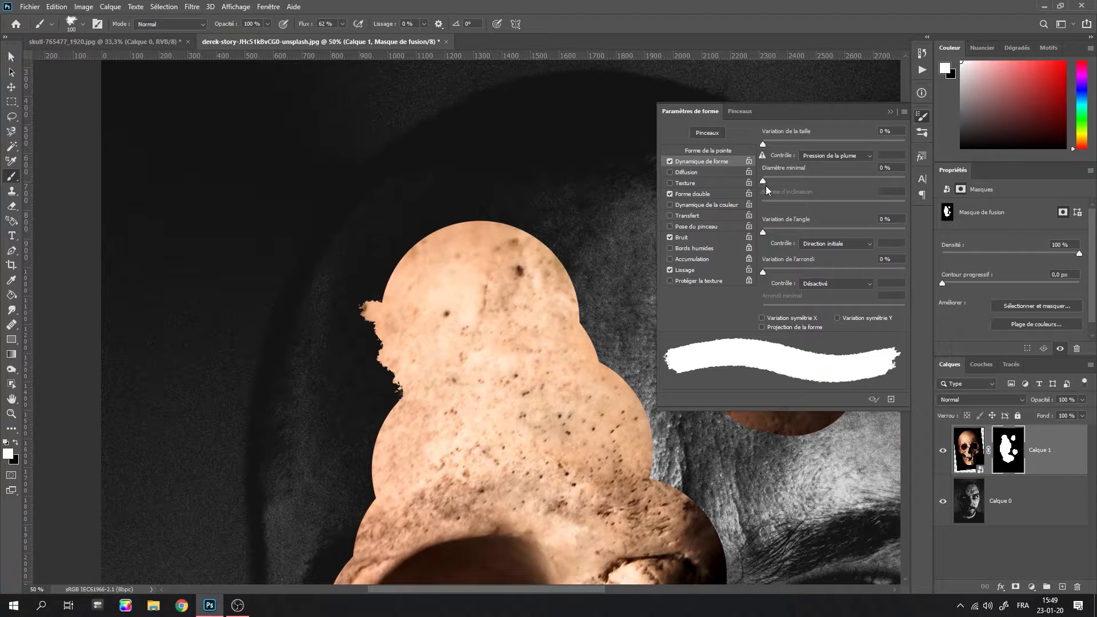
{"action": "left_click_drag", "start_coordinate": [765, 233], "coordinate": [791, 232]}
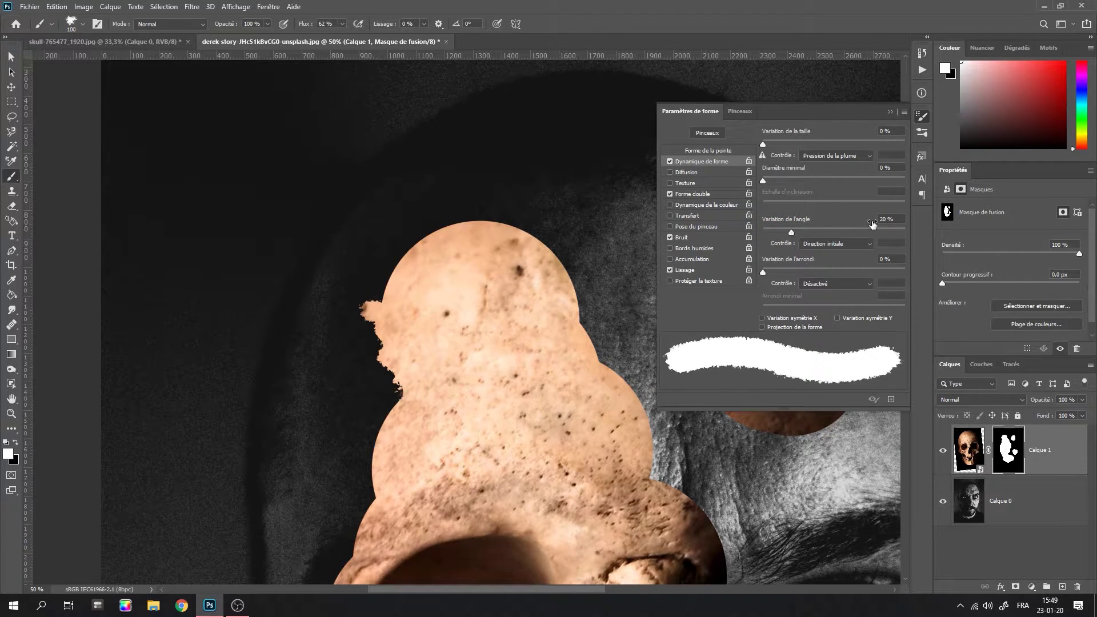
{"action": "left_click", "coordinate": [890, 112]}
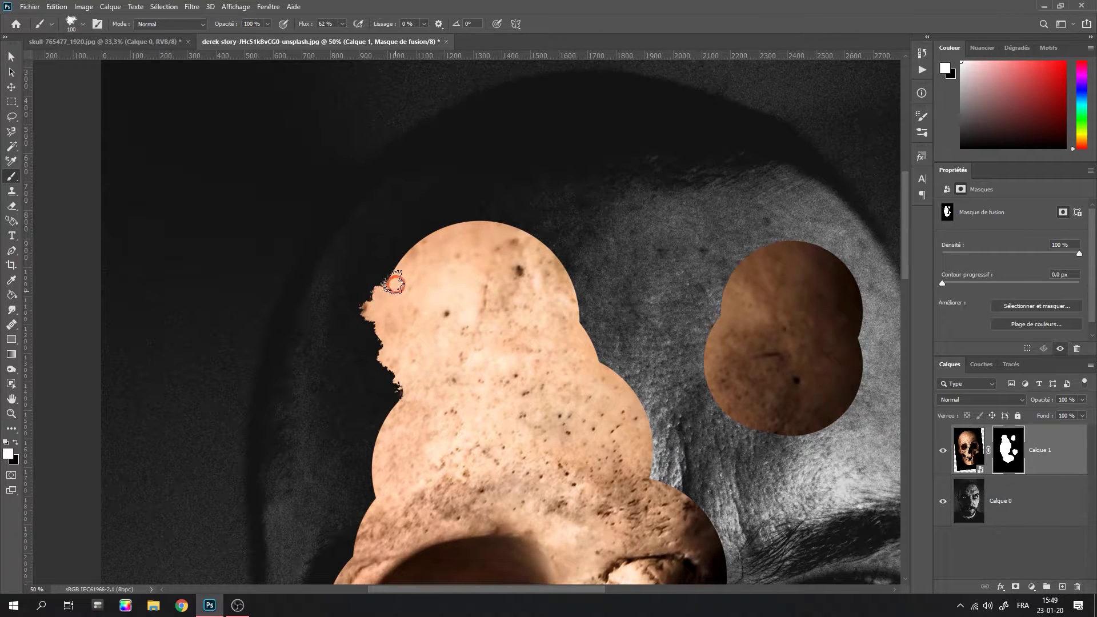
Roughen the skull's upper-left edge and eye-socket side with a 175 splatter brush
{"action": "mouse_move", "coordinate": [394, 283]}
{"action": "left_mouse_down"}
{"action": "mouse_move", "coordinate": [429, 241]}
{"action": "mouse_move", "coordinate": [470, 226]}
{"action": "mouse_move", "coordinate": [504, 229]}
{"action": "mouse_move", "coordinate": [555, 278]}
{"action": "left_mouse_up"}
{"action": "mouse_move", "coordinate": [384, 340]}
{"action": "left_mouse_down"}
{"action": "mouse_move", "coordinate": [409, 395]}
{"action": "mouse_move", "coordinate": [387, 436]}
{"action": "mouse_move", "coordinate": [375, 429]}
{"action": "mouse_move", "coordinate": [385, 503]}
{"action": "left_mouse_up"}
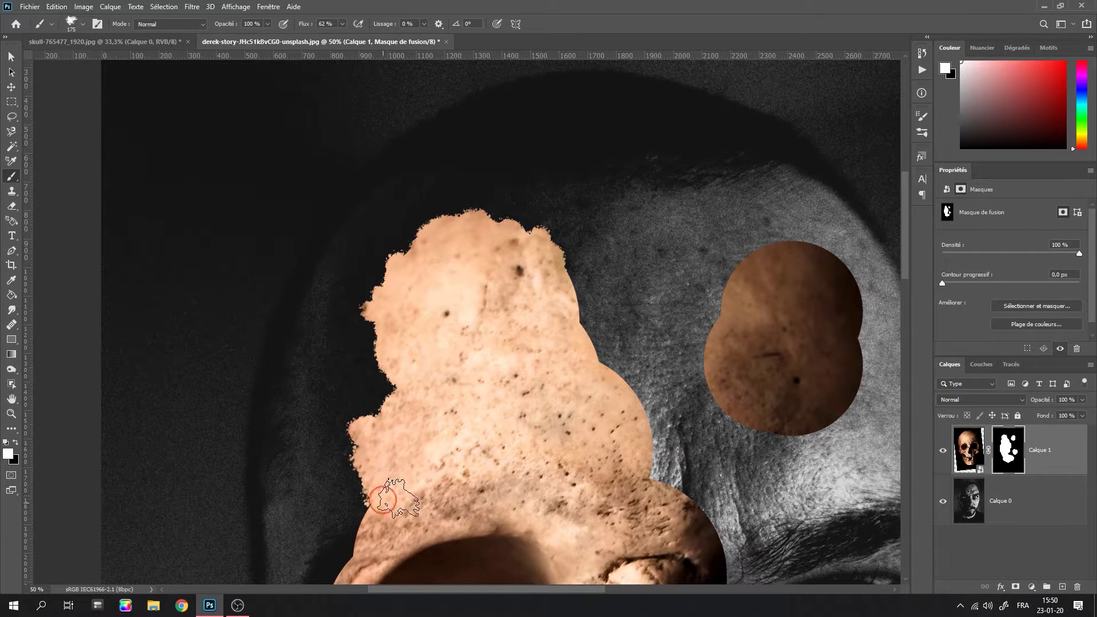
{"action": "key", "text": "bracketright"}
{"action": "key", "text": "bracketright"}
{"action": "key", "text": "bracketright"}
{"action": "left_click_drag", "start_coordinate": [453, 427], "coordinate": [478, 282]}
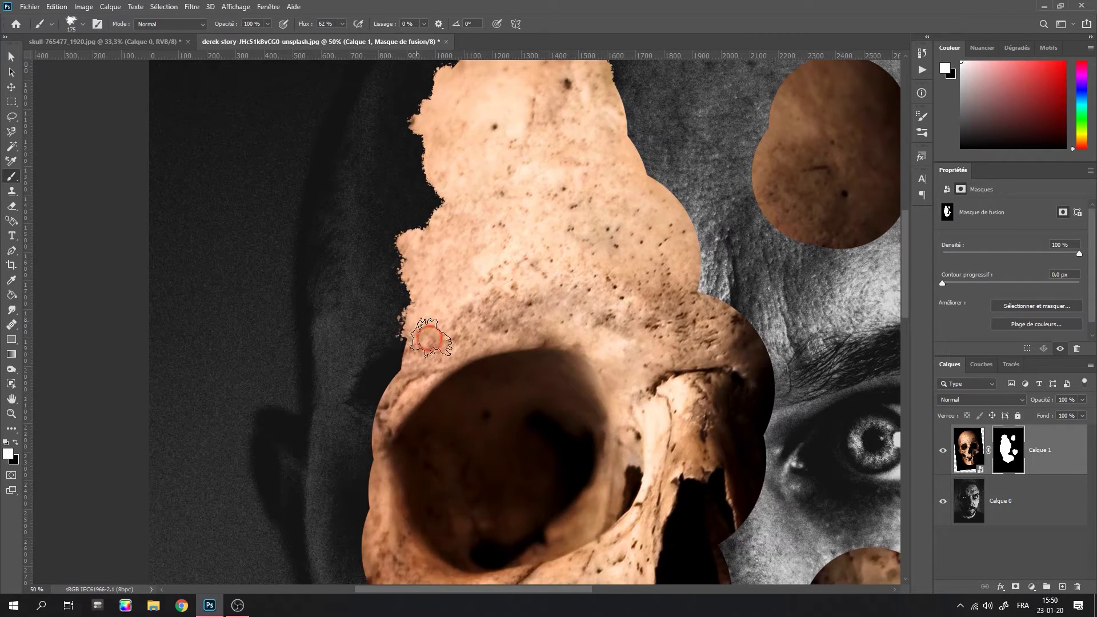
{"action": "mouse_move", "coordinate": [414, 380]}
{"action": "left_mouse_down"}
{"action": "mouse_move", "coordinate": [399, 322]}
{"action": "mouse_move", "coordinate": [407, 384]}
{"action": "mouse_move", "coordinate": [392, 477]}
{"action": "mouse_move", "coordinate": [399, 372]}
{"action": "left_mouse_up"}
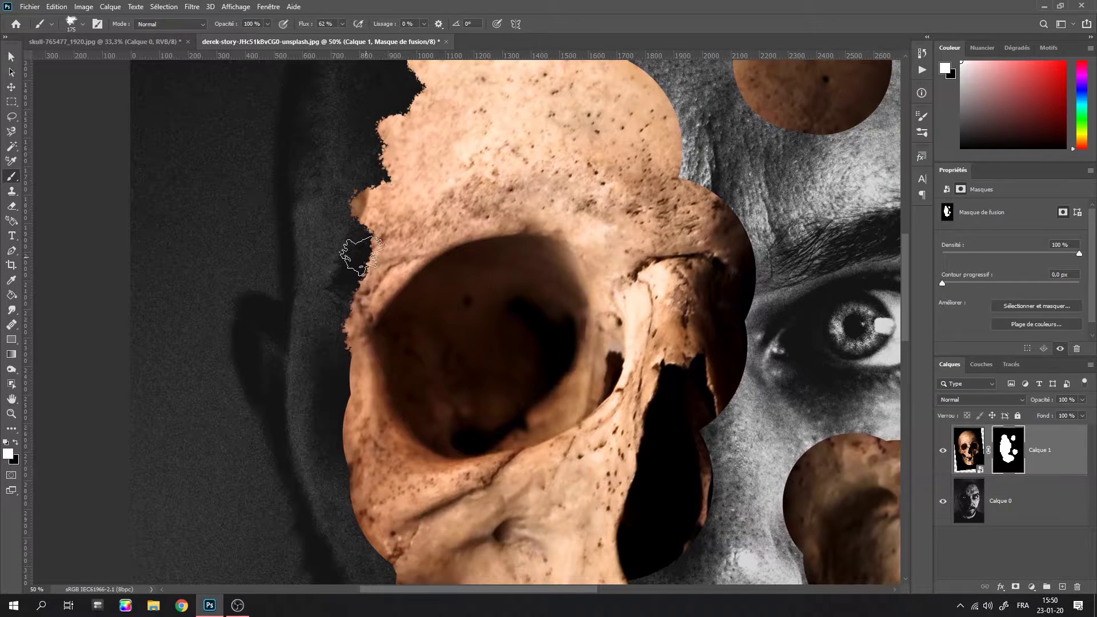
{"action": "mouse_move", "coordinate": [357, 270]}
{"action": "left_mouse_down"}
{"action": "mouse_move", "coordinate": [382, 288]}
{"action": "mouse_move", "coordinate": [383, 223]}
{"action": "mouse_move", "coordinate": [434, 169]}
{"action": "left_mouse_up"}
{"action": "left_click_drag", "start_coordinate": [402, 384], "coordinate": [385, 314]}
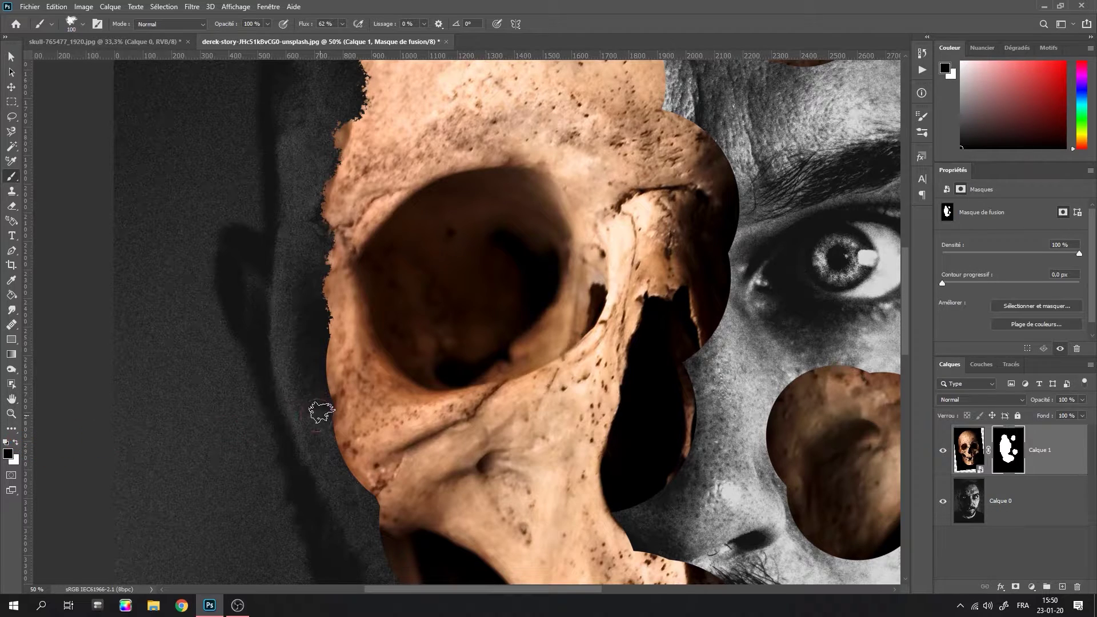
{"action": "mouse_move", "coordinate": [335, 338]}
{"action": "left_mouse_down"}
{"action": "mouse_move", "coordinate": [321, 356]}
{"action": "mouse_move", "coordinate": [329, 341]}
{"action": "mouse_move", "coordinate": [340, 414]}
{"action": "mouse_move", "coordinate": [363, 458]}
{"action": "mouse_move", "coordinate": [355, 481]}
{"action": "mouse_move", "coordinate": [387, 477]}
{"action": "mouse_move", "coordinate": [398, 448]}
{"action": "mouse_move", "coordinate": [363, 428]}
{"action": "mouse_move", "coordinate": [372, 482]}
{"action": "left_mouse_up"}
Tear the skull's left cheek and jaw edge, hiding the lower jaw to show the beard
{"action": "key", "text": "bracketright"}
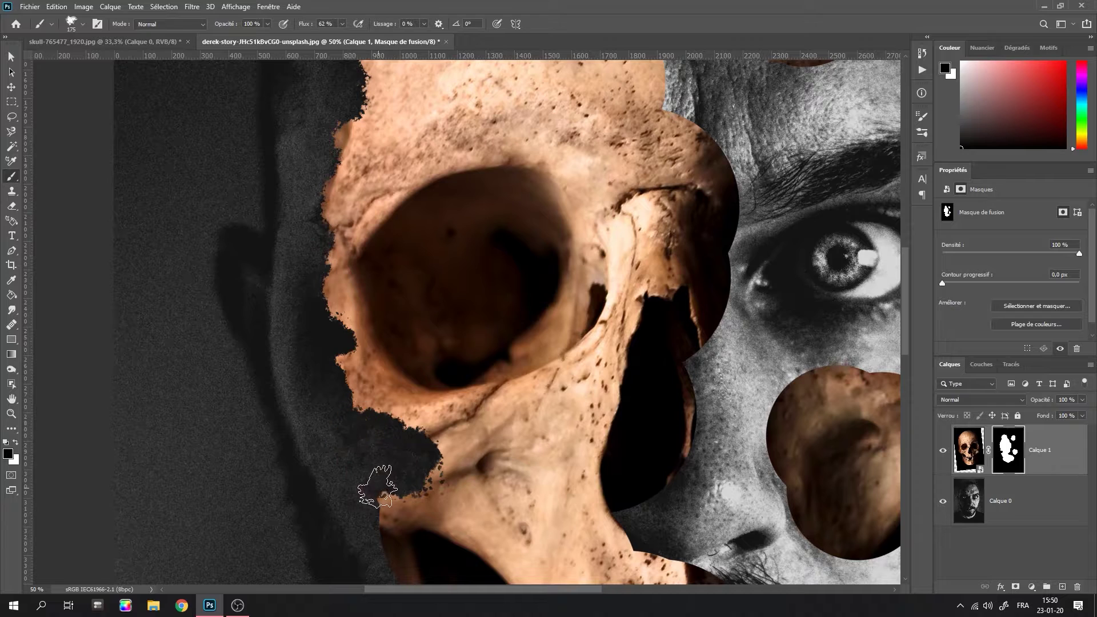
{"action": "scroll", "coordinate": [375, 448], "scroll_direction": "down", "scroll_amount": 3}
{"action": "left_click_drag", "start_coordinate": [411, 417], "coordinate": [362, 450]}
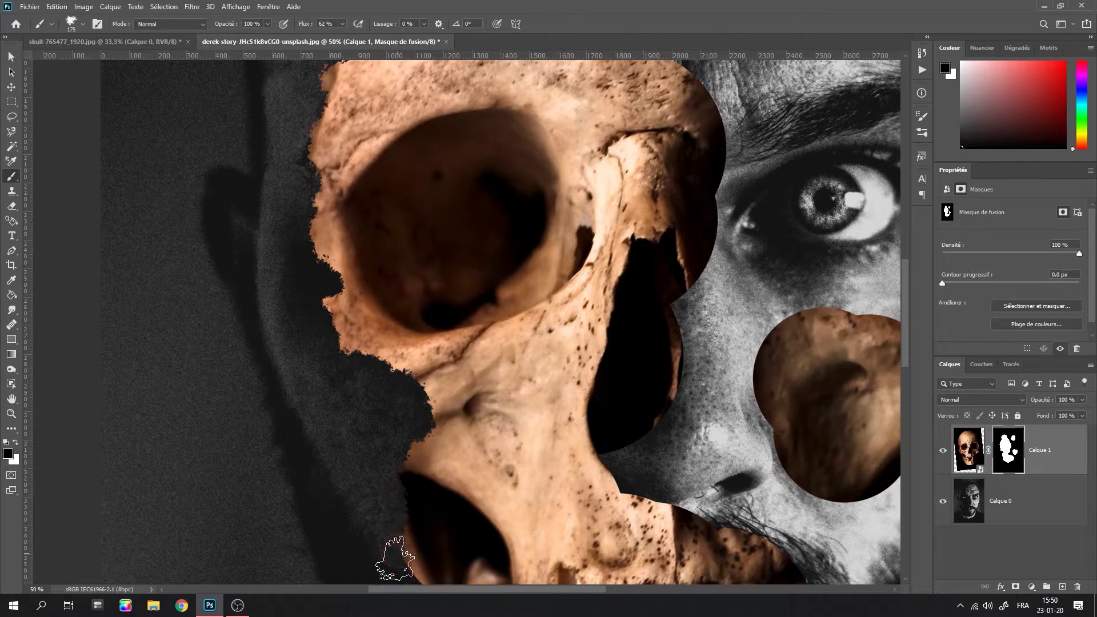
{"action": "left_click_drag", "start_coordinate": [459, 479], "coordinate": [472, 343]}
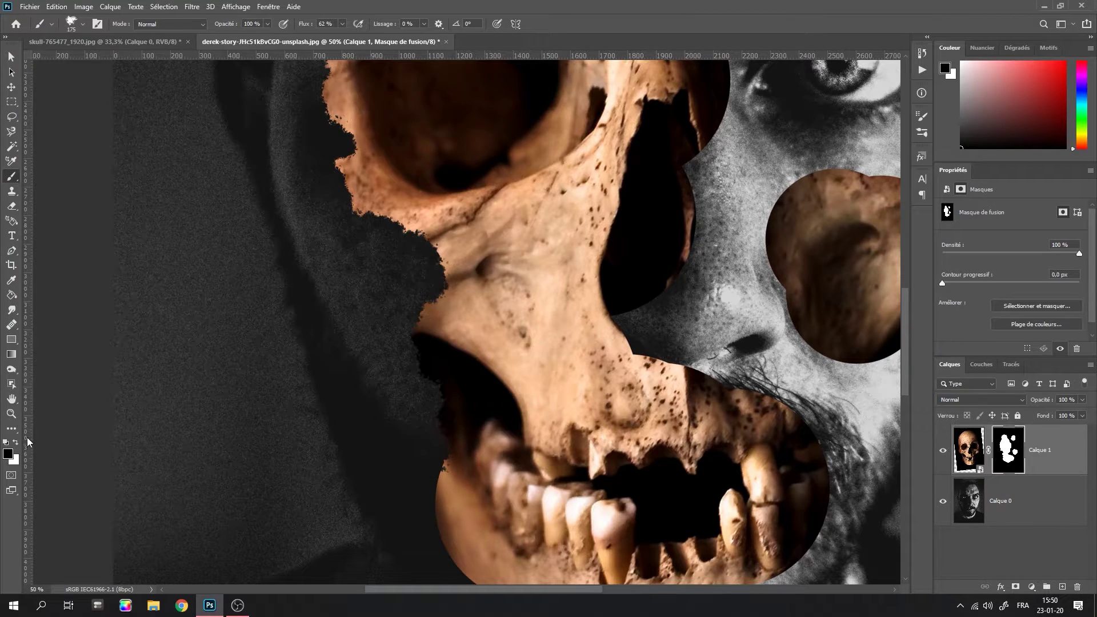
{"action": "left_click", "coordinate": [16, 443]}
{"action": "left_click_drag", "start_coordinate": [421, 380], "coordinate": [421, 363]}
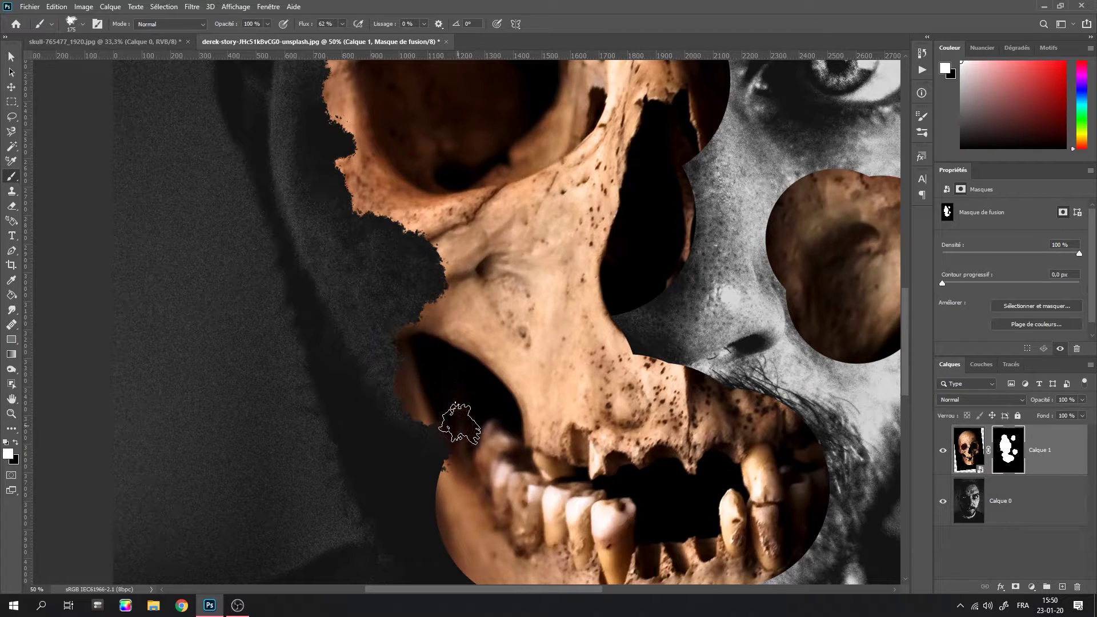
{"action": "left_click_drag", "start_coordinate": [453, 416], "coordinate": [464, 321]}
{"action": "left_click_drag", "start_coordinate": [434, 366], "coordinate": [445, 339]}
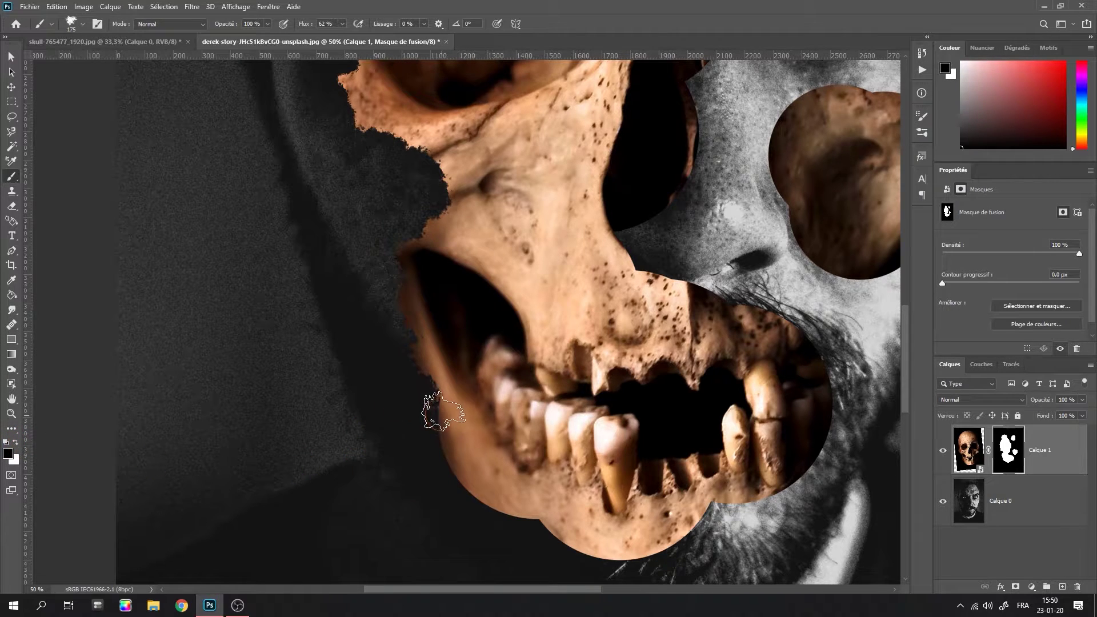
{"action": "mouse_move", "coordinate": [436, 404]}
{"action": "left_mouse_down"}
{"action": "mouse_move", "coordinate": [449, 483]}
{"action": "mouse_move", "coordinate": [547, 359]}
{"action": "mouse_move", "coordinate": [559, 317]}
{"action": "mouse_move", "coordinate": [544, 306]}
{"action": "mouse_move", "coordinate": [580, 354]}
{"action": "left_mouse_up"}
{"action": "mouse_move", "coordinate": [627, 369]}
{"action": "left_mouse_down"}
{"action": "mouse_move", "coordinate": [767, 361]}
{"action": "mouse_move", "coordinate": [734, 355]}
{"action": "mouse_move", "coordinate": [755, 320]}
{"action": "mouse_move", "coordinate": [860, 320]}
{"action": "mouse_move", "coordinate": [901, 262]}
{"action": "left_mouse_up"}
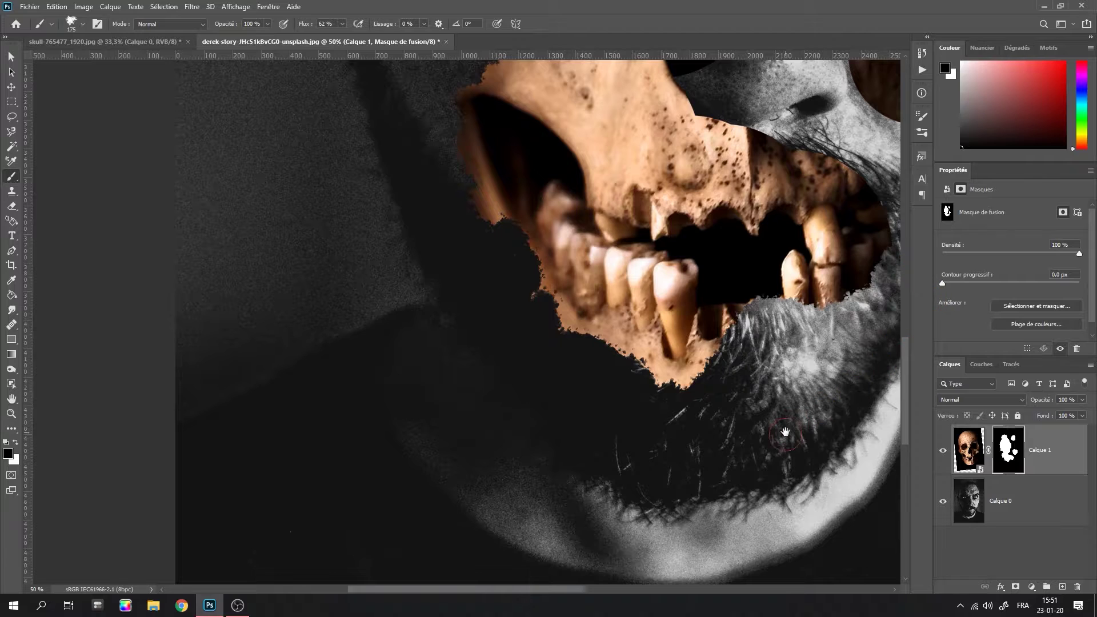
Mask away skull by the lower teeth, above the teeth for the moustache, and along the nose
{"action": "left_click_drag", "start_coordinate": [784, 431], "coordinate": [537, 454]}
{"action": "mouse_move", "coordinate": [459, 376]}
{"action": "left_mouse_down"}
{"action": "mouse_move", "coordinate": [515, 367]}
{"action": "mouse_move", "coordinate": [483, 343]}
{"action": "mouse_move", "coordinate": [513, 345]}
{"action": "left_mouse_up"}
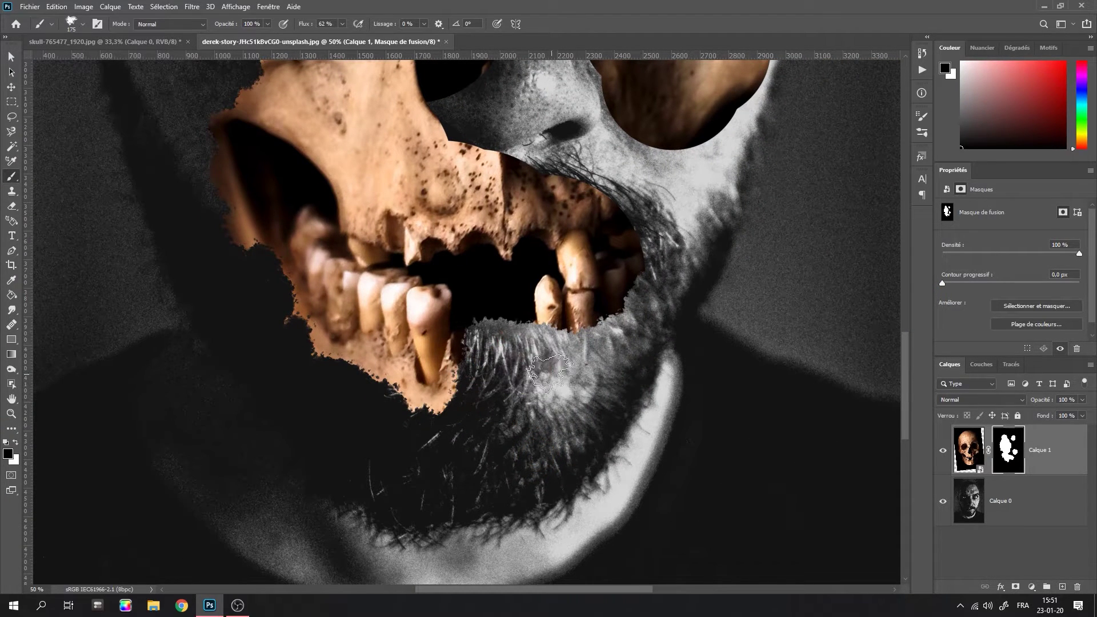
{"action": "left_click_drag", "start_coordinate": [580, 373], "coordinate": [502, 405]}
{"action": "mouse_move", "coordinate": [487, 234]}
{"action": "left_mouse_down"}
{"action": "mouse_move", "coordinate": [503, 221]}
{"action": "mouse_move", "coordinate": [490, 233]}
{"action": "mouse_move", "coordinate": [551, 252]}
{"action": "mouse_move", "coordinate": [576, 295]}
{"action": "left_mouse_up"}
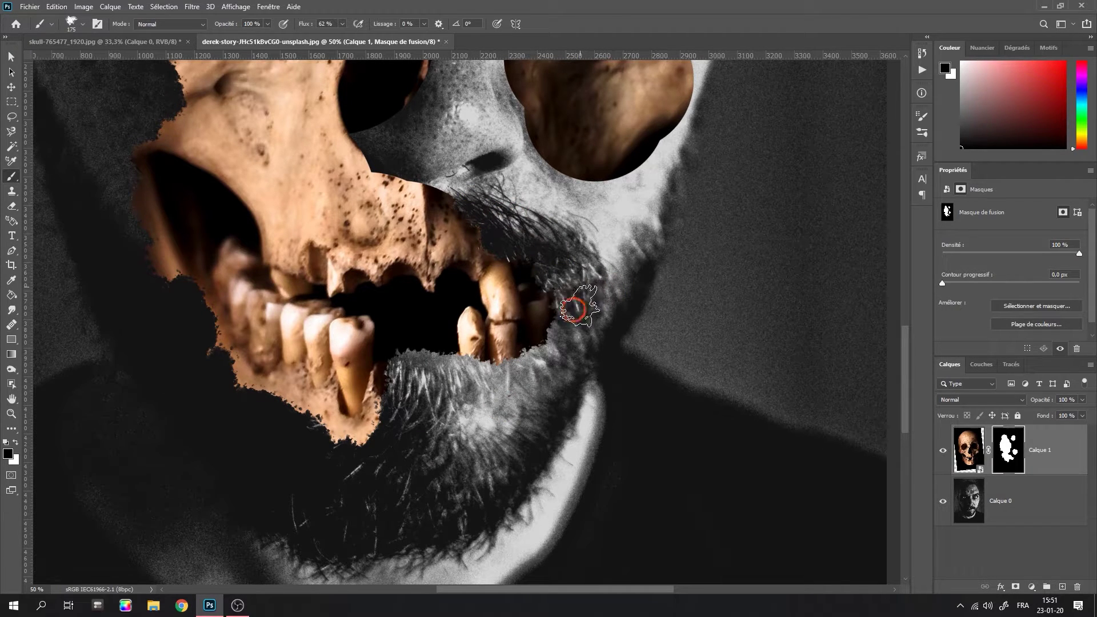
{"action": "mouse_move", "coordinate": [499, 374]}
{"action": "left_mouse_down"}
{"action": "mouse_move", "coordinate": [470, 391]}
{"action": "mouse_move", "coordinate": [412, 496]}
{"action": "left_mouse_up"}
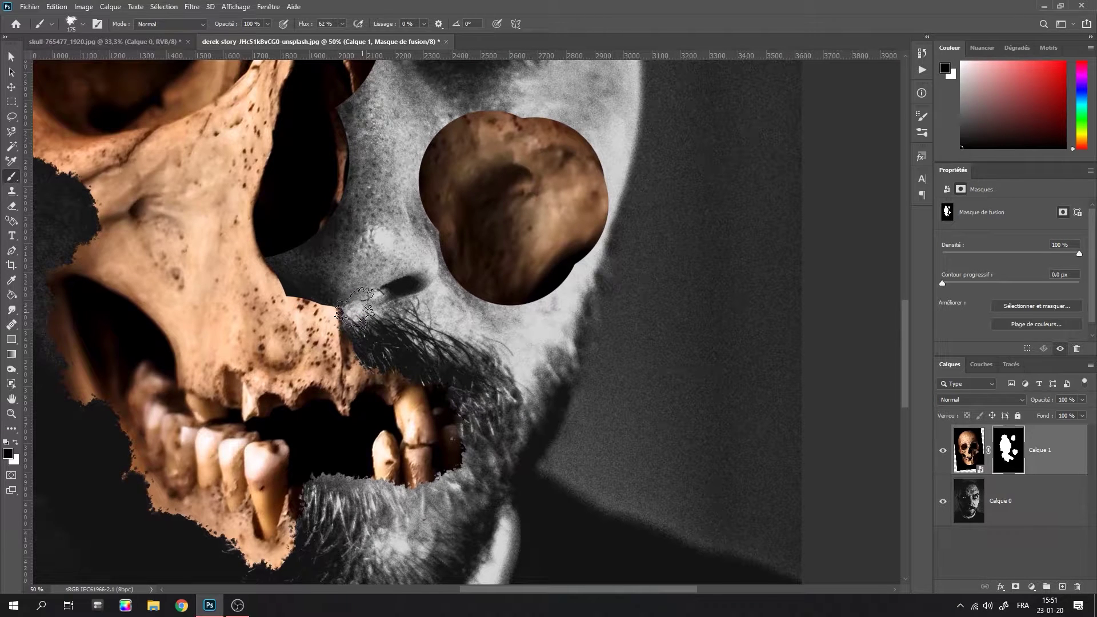
{"action": "mouse_move", "coordinate": [355, 309]}
{"action": "left_mouse_down"}
{"action": "mouse_move", "coordinate": [273, 273]}
{"action": "mouse_move", "coordinate": [277, 245]}
{"action": "mouse_move", "coordinate": [351, 215]}
{"action": "mouse_move", "coordinate": [363, 193]}
{"action": "mouse_move", "coordinate": [321, 183]}
{"action": "mouse_move", "coordinate": [350, 158]}
{"action": "mouse_move", "coordinate": [348, 134]}
{"action": "left_mouse_up"}
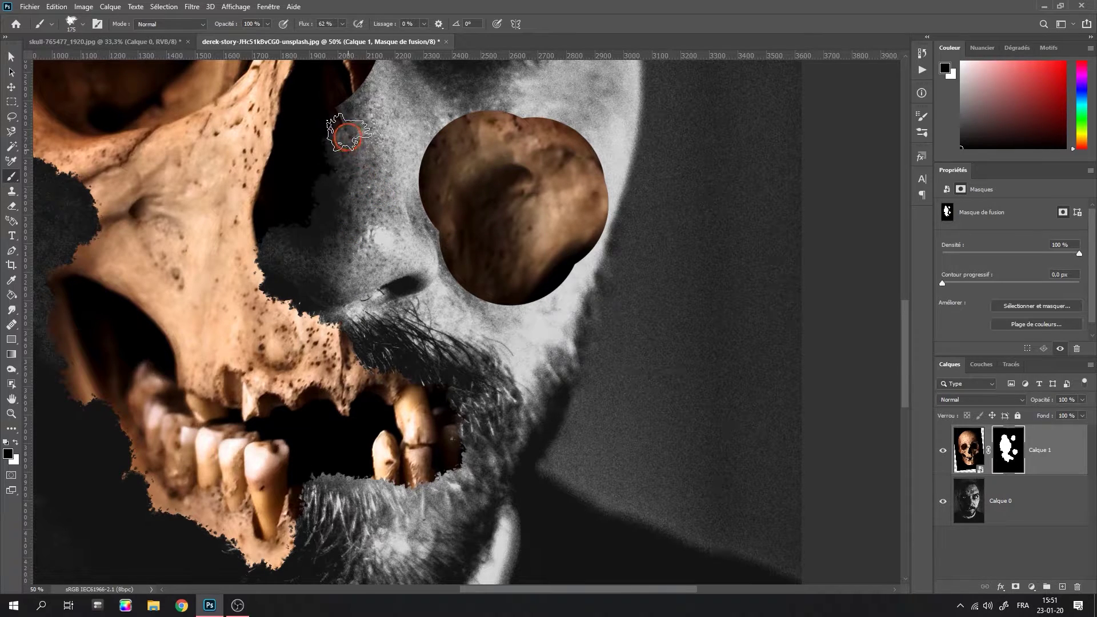
Roughen the skull's upper edge from the brow up across the forehead
{"action": "scroll", "coordinate": [351, 229], "scroll_direction": "up", "scroll_amount": 4}
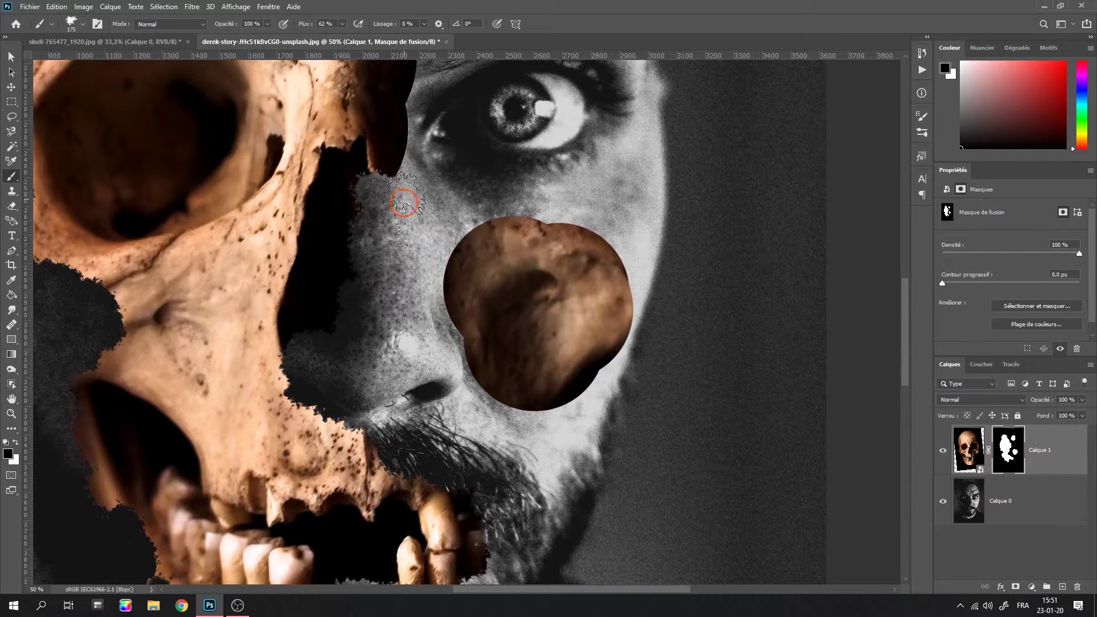
{"action": "mouse_move", "coordinate": [404, 201]}
{"action": "left_mouse_down"}
{"action": "mouse_move", "coordinate": [389, 172]}
{"action": "mouse_move", "coordinate": [403, 148]}
{"action": "mouse_move", "coordinate": [394, 137]}
{"action": "mouse_move", "coordinate": [415, 126]}
{"action": "left_mouse_up"}
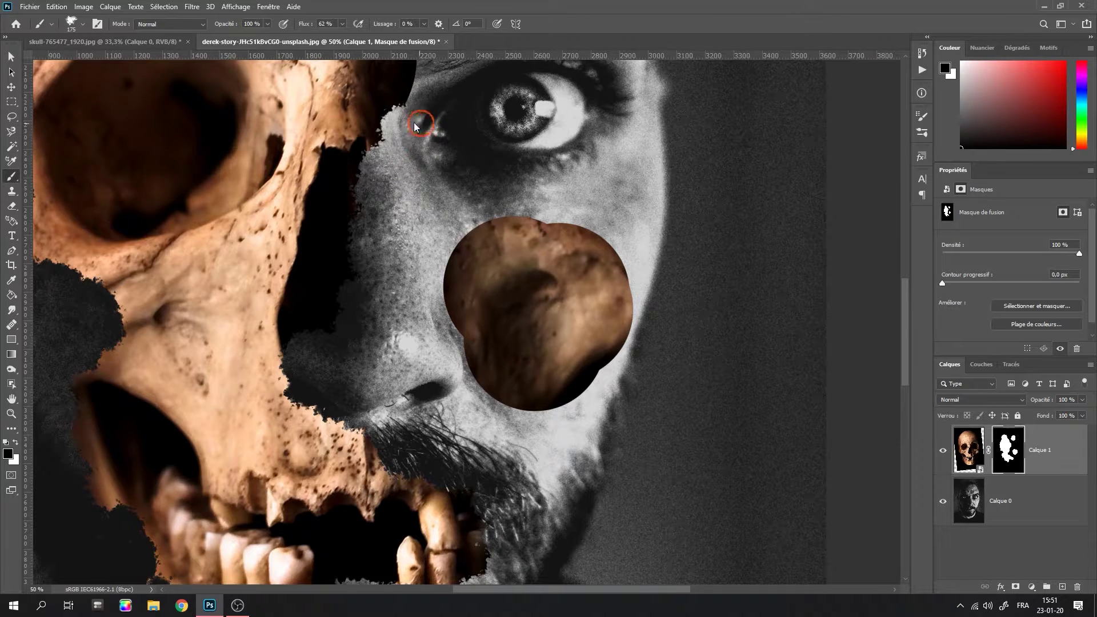
{"action": "scroll", "coordinate": [434, 114], "scroll_direction": "up", "scroll_amount": 4}
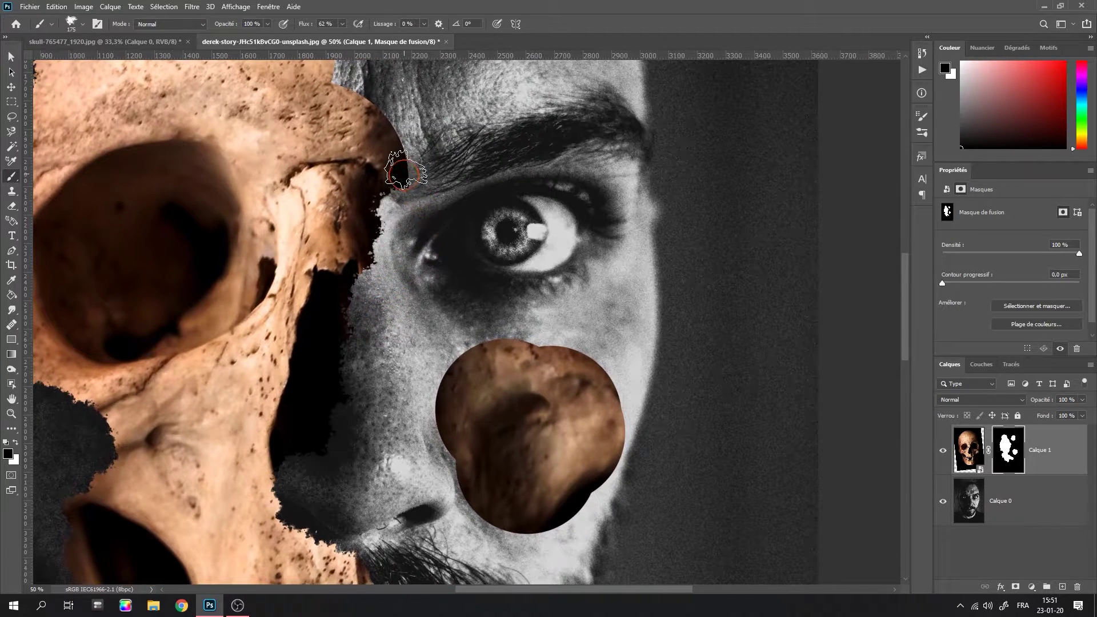
{"action": "mouse_move", "coordinate": [405, 170]}
{"action": "left_mouse_down"}
{"action": "mouse_move", "coordinate": [411, 160]}
{"action": "mouse_move", "coordinate": [367, 86]}
{"action": "mouse_move", "coordinate": [391, 107]}
{"action": "left_mouse_up"}
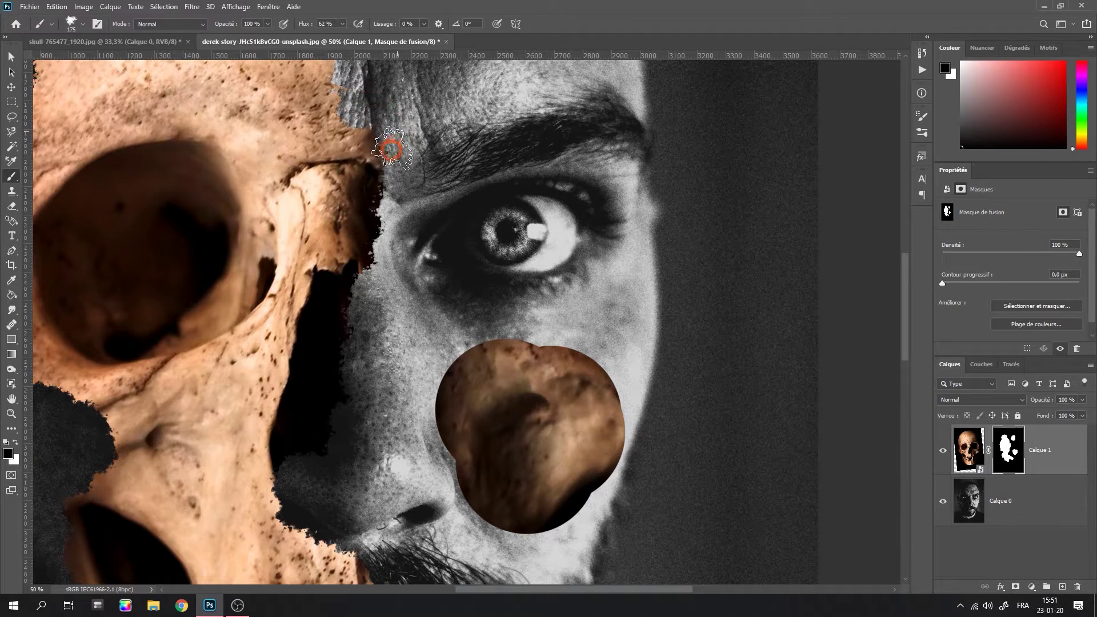
{"action": "scroll", "coordinate": [393, 240], "scroll_direction": "up", "scroll_amount": 6}
{"action": "scroll", "coordinate": [393, 240], "scroll_direction": "left", "scroll_amount": 2}
{"action": "mouse_move", "coordinate": [393, 240]}
{"action": "left_mouse_down"}
{"action": "mouse_move", "coordinate": [380, 257]}
{"action": "mouse_move", "coordinate": [372, 183]}
{"action": "mouse_move", "coordinate": [349, 138]}
{"action": "left_mouse_up"}
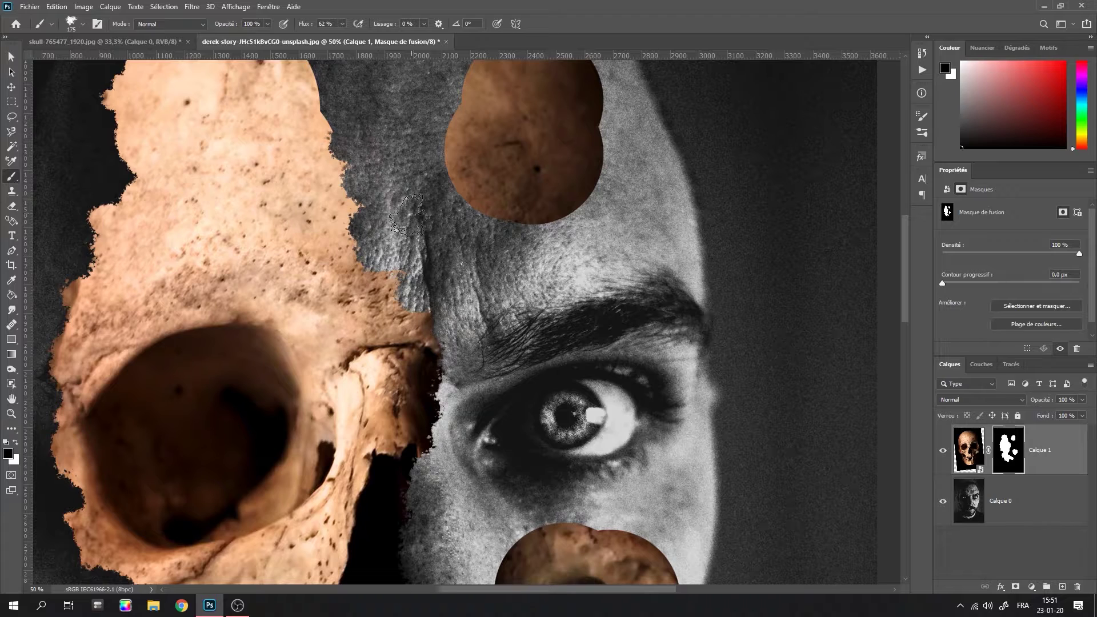
{"action": "scroll", "coordinate": [409, 263], "scroll_direction": "up", "scroll_amount": 3}
{"action": "scroll", "coordinate": [408, 263], "scroll_direction": "left", "scroll_amount": 3}
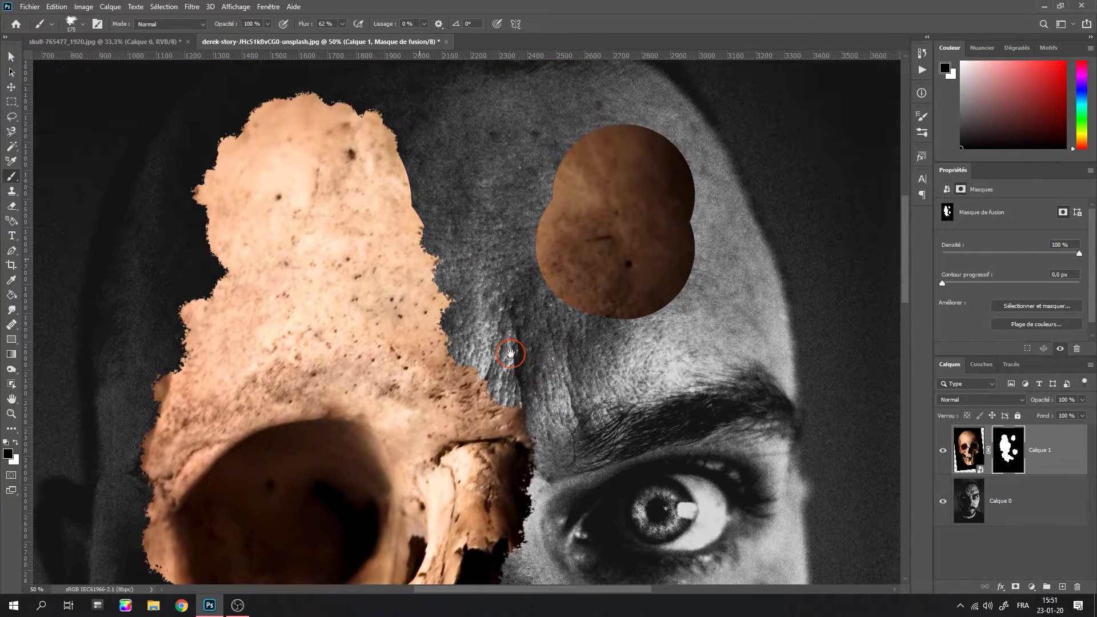
{"action": "mouse_move", "coordinate": [385, 160]}
{"action": "left_mouse_down"}
{"action": "mouse_move", "coordinate": [412, 166]}
{"action": "mouse_move", "coordinate": [435, 240]}
{"action": "mouse_move", "coordinate": [396, 236]}
{"action": "mouse_move", "coordinate": [429, 216]}
{"action": "mouse_move", "coordinate": [453, 245]}
{"action": "left_mouse_up"}
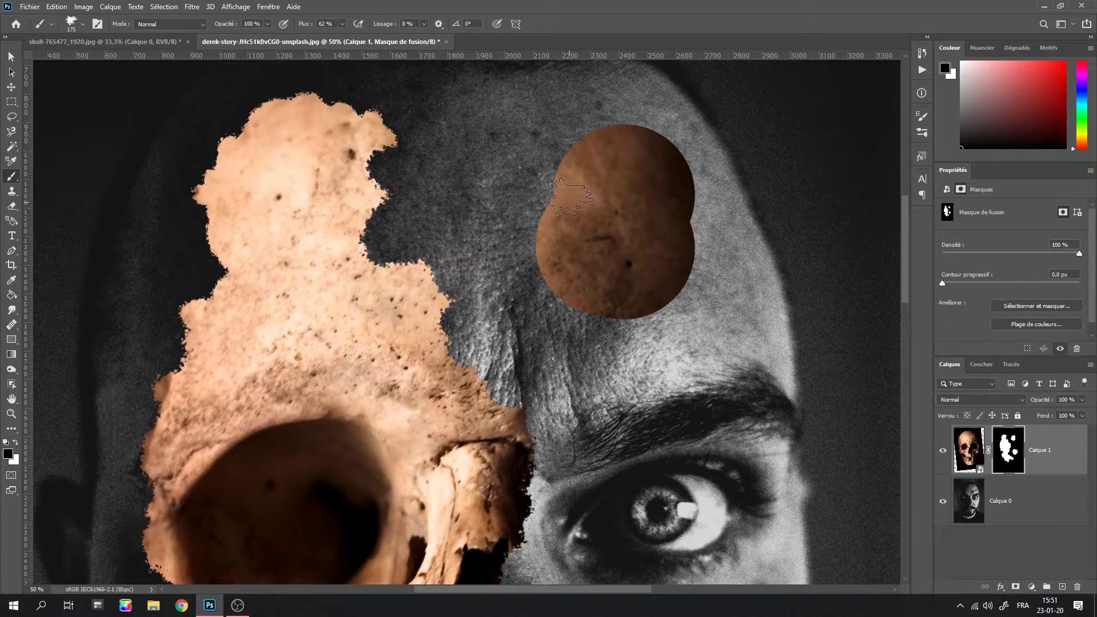
Break up the edges of the forehead and cheek bone patches and where skull meets beard
{"action": "mouse_move", "coordinate": [551, 188]}
{"action": "left_mouse_down"}
{"action": "mouse_move", "coordinate": [563, 152]}
{"action": "mouse_move", "coordinate": [601, 122]}
{"action": "mouse_move", "coordinate": [642, 122]}
{"action": "mouse_move", "coordinate": [686, 151]}
{"action": "mouse_move", "coordinate": [694, 188]}
{"action": "mouse_move", "coordinate": [688, 231]}
{"action": "mouse_move", "coordinate": [660, 233]}
{"action": "mouse_move", "coordinate": [711, 259]}
{"action": "mouse_move", "coordinate": [632, 324]}
{"action": "mouse_move", "coordinate": [549, 294]}
{"action": "mouse_move", "coordinate": [543, 240]}
{"action": "mouse_move", "coordinate": [529, 246]}
{"action": "mouse_move", "coordinate": [537, 249]}
{"action": "left_mouse_up"}
{"action": "mouse_move", "coordinate": [683, 445]}
{"action": "left_mouse_down"}
{"action": "mouse_move", "coordinate": [609, 390]}
{"action": "mouse_move", "coordinate": [341, 372]}
{"action": "mouse_move", "coordinate": [456, 280]}
{"action": "mouse_move", "coordinate": [521, 106]}
{"action": "left_mouse_up"}
{"action": "mouse_move", "coordinate": [446, 289]}
{"action": "left_mouse_down"}
{"action": "mouse_move", "coordinate": [446, 400]}
{"action": "mouse_move", "coordinate": [483, 454]}
{"action": "left_mouse_up"}
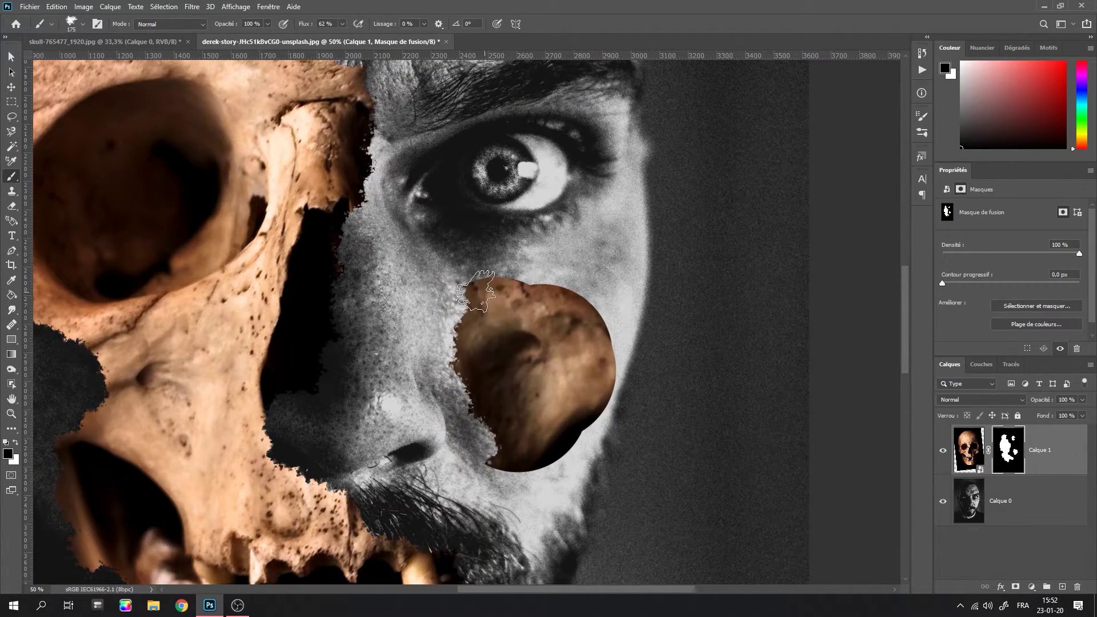
{"action": "mouse_move", "coordinate": [474, 289]}
{"action": "left_mouse_down"}
{"action": "mouse_move", "coordinate": [491, 279]}
{"action": "mouse_move", "coordinate": [553, 289]}
{"action": "mouse_move", "coordinate": [588, 318]}
{"action": "mouse_move", "coordinate": [615, 366]}
{"action": "mouse_move", "coordinate": [620, 348]}
{"action": "mouse_move", "coordinate": [581, 436]}
{"action": "mouse_move", "coordinate": [507, 485]}
{"action": "mouse_move", "coordinate": [632, 392]}
{"action": "mouse_move", "coordinate": [656, 359]}
{"action": "mouse_move", "coordinate": [725, 365]}
{"action": "left_mouse_up"}
{"action": "mouse_move", "coordinate": [571, 343]}
{"action": "left_mouse_down"}
{"action": "mouse_move", "coordinate": [548, 354]}
{"action": "mouse_move", "coordinate": [514, 326]}
{"action": "mouse_move", "coordinate": [520, 351]}
{"action": "mouse_move", "coordinate": [503, 323]}
{"action": "mouse_move", "coordinate": [514, 289]}
{"action": "mouse_move", "coordinate": [629, 343]}
{"action": "mouse_move", "coordinate": [588, 367]}
{"action": "mouse_move", "coordinate": [653, 380]}
{"action": "mouse_move", "coordinate": [635, 388]}
{"action": "mouse_move", "coordinate": [607, 443]}
{"action": "mouse_move", "coordinate": [595, 437]}
{"action": "mouse_move", "coordinate": [622, 449]}
{"action": "mouse_move", "coordinate": [574, 457]}
{"action": "mouse_move", "coordinate": [628, 465]}
{"action": "left_mouse_up"}
Zoom out to 16.7% and tear back the skull's inner edge beside the eye
{"action": "key", "text": "ctrl+minus"}
{"action": "key", "text": "ctrl+minus"}
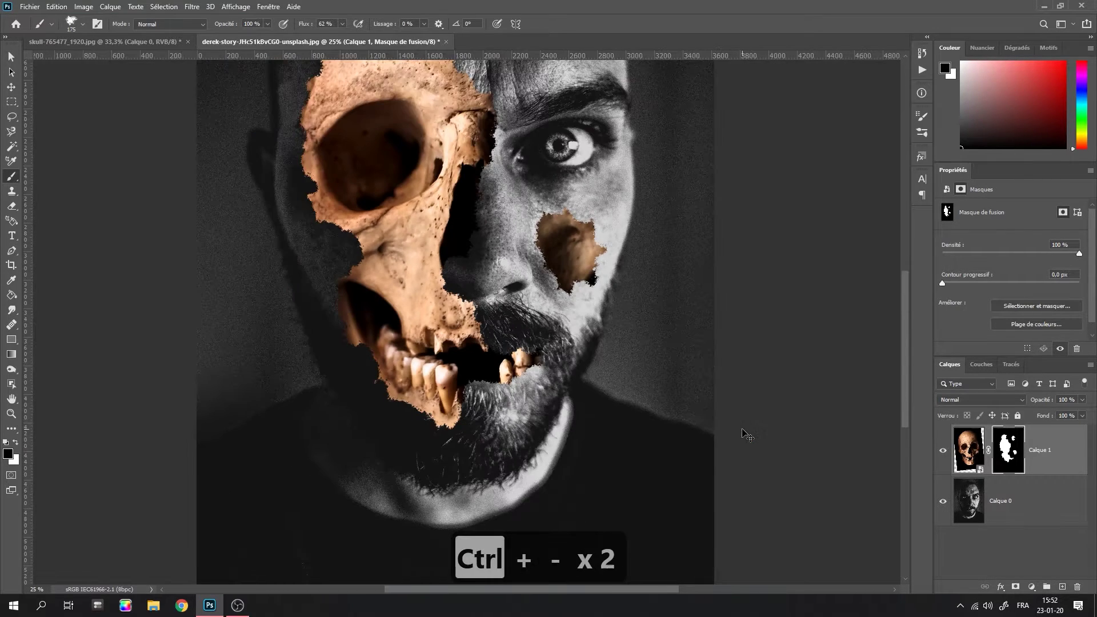
{"action": "key", "text": "ctrl+minus"}
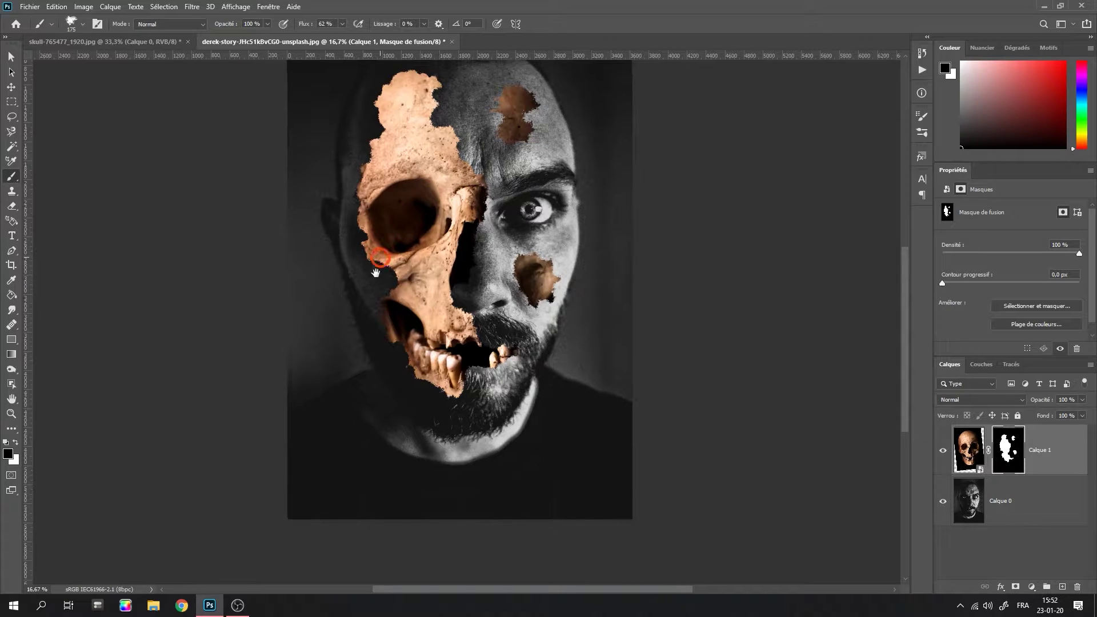
{"action": "scroll", "coordinate": [400, 286], "scroll_direction": "up", "scroll_amount": 2}
{"action": "scroll", "coordinate": [401, 286], "scroll_direction": "right", "scroll_amount": 2}
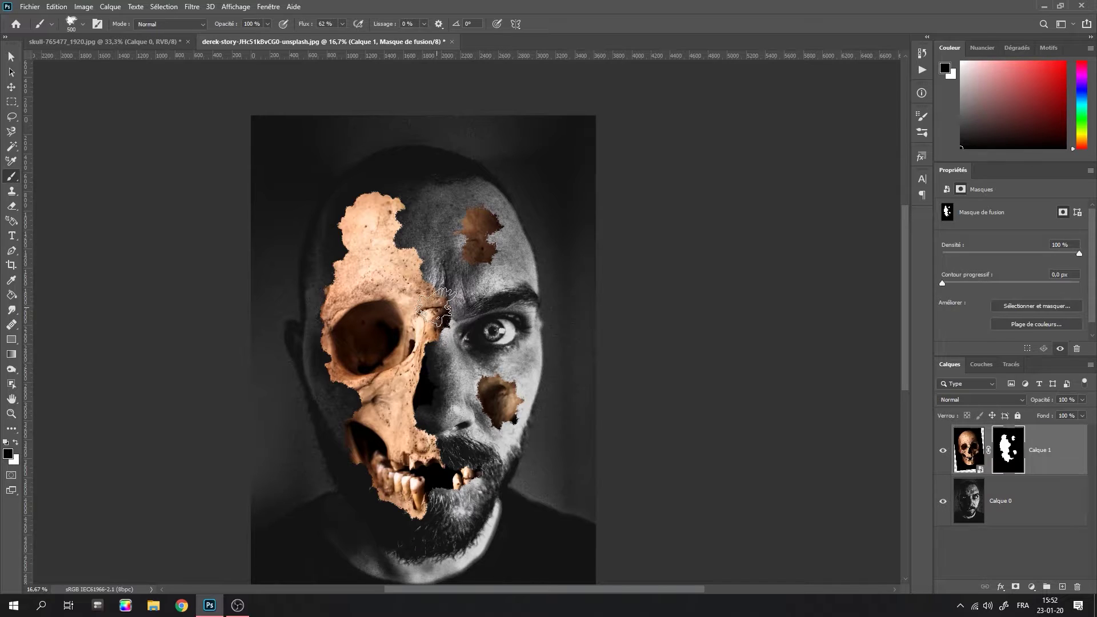
{"action": "mouse_move", "coordinate": [440, 307]}
{"action": "left_mouse_down"}
{"action": "mouse_move", "coordinate": [441, 334]}
{"action": "mouse_move", "coordinate": [433, 285]}
{"action": "mouse_move", "coordinate": [408, 274]}
{"action": "mouse_move", "coordinate": [454, 322]}
{"action": "left_mouse_up"}
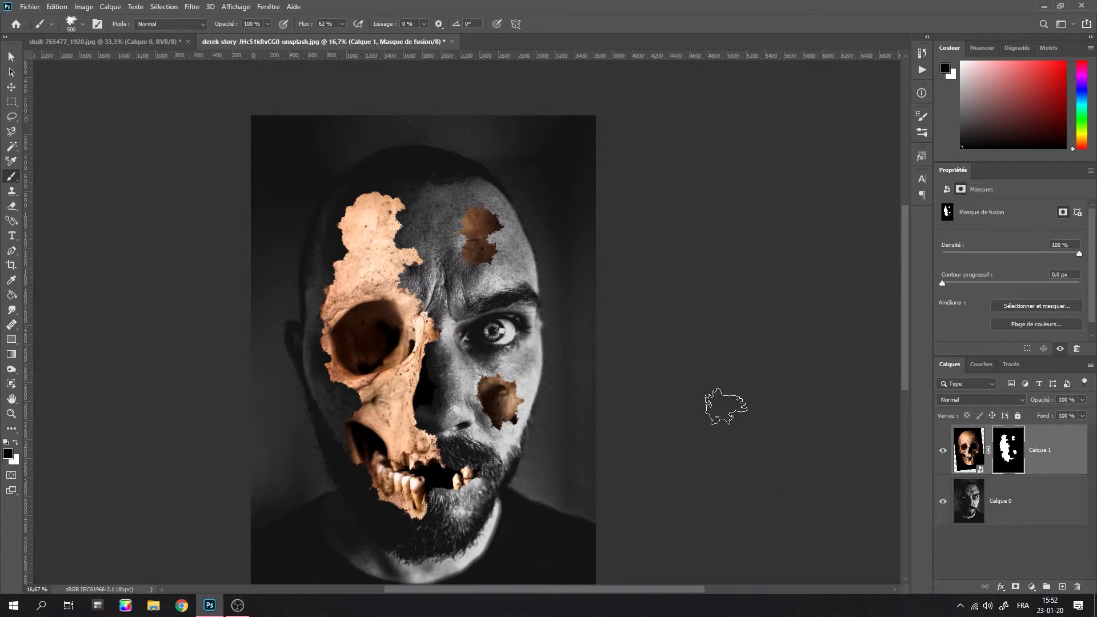
Give the skull layer a multiply Inner Shadow at 100% opacity, angle about 164, distance 63
{"action": "left_click", "coordinate": [977, 460]}
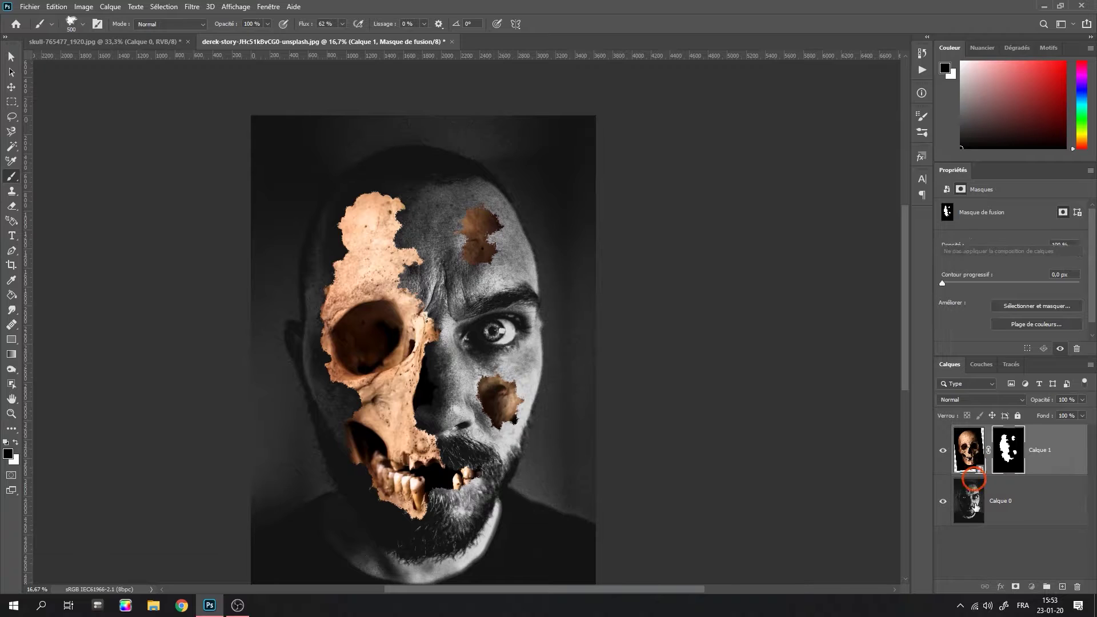
{"action": "left_click", "coordinate": [1002, 587]}
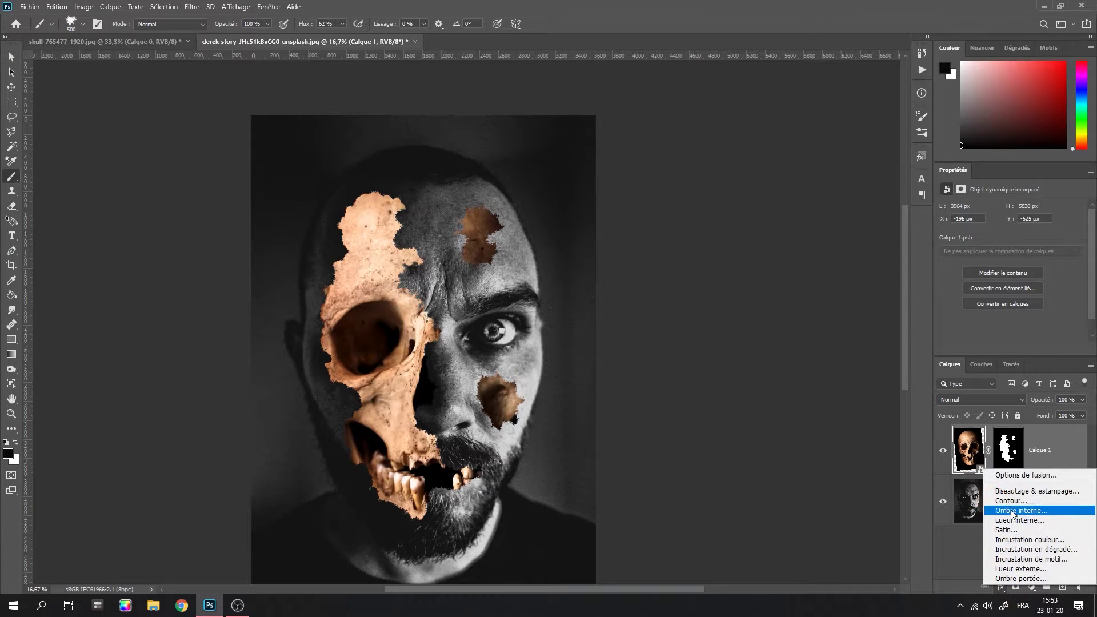
{"action": "left_click", "coordinate": [1012, 513]}
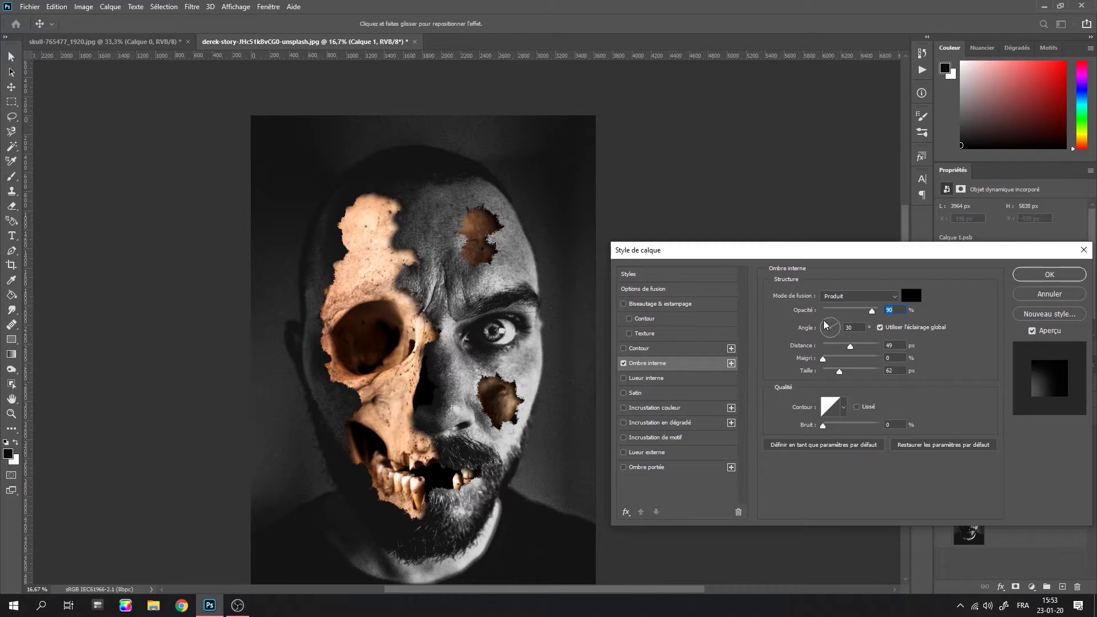
{"action": "left_click", "coordinate": [825, 324]}
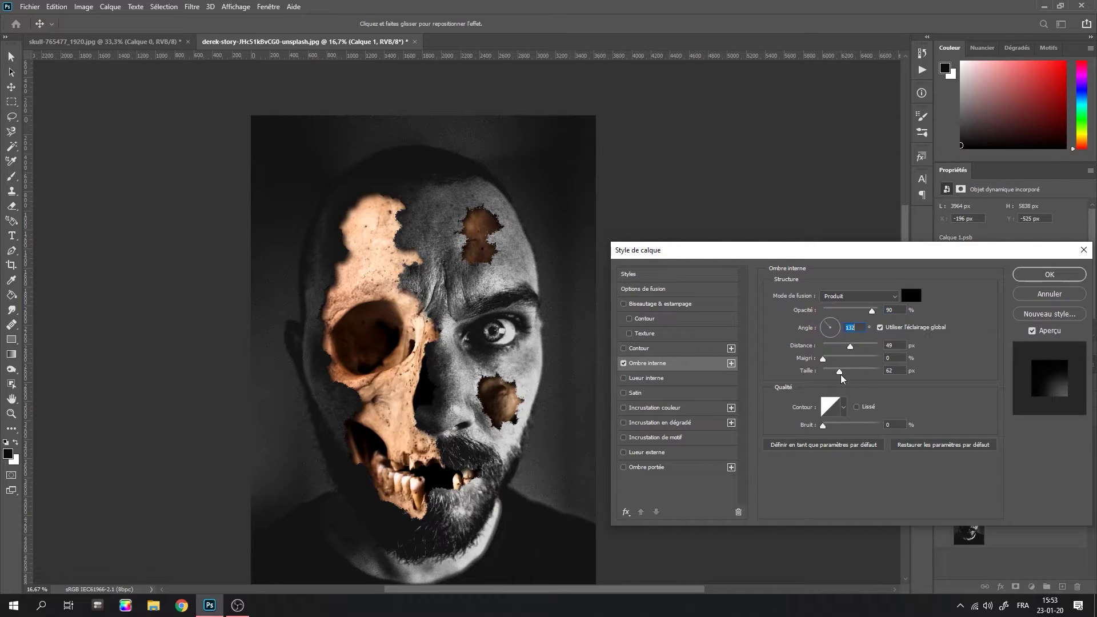
{"action": "left_click_drag", "start_coordinate": [871, 313], "coordinate": [897, 314]}
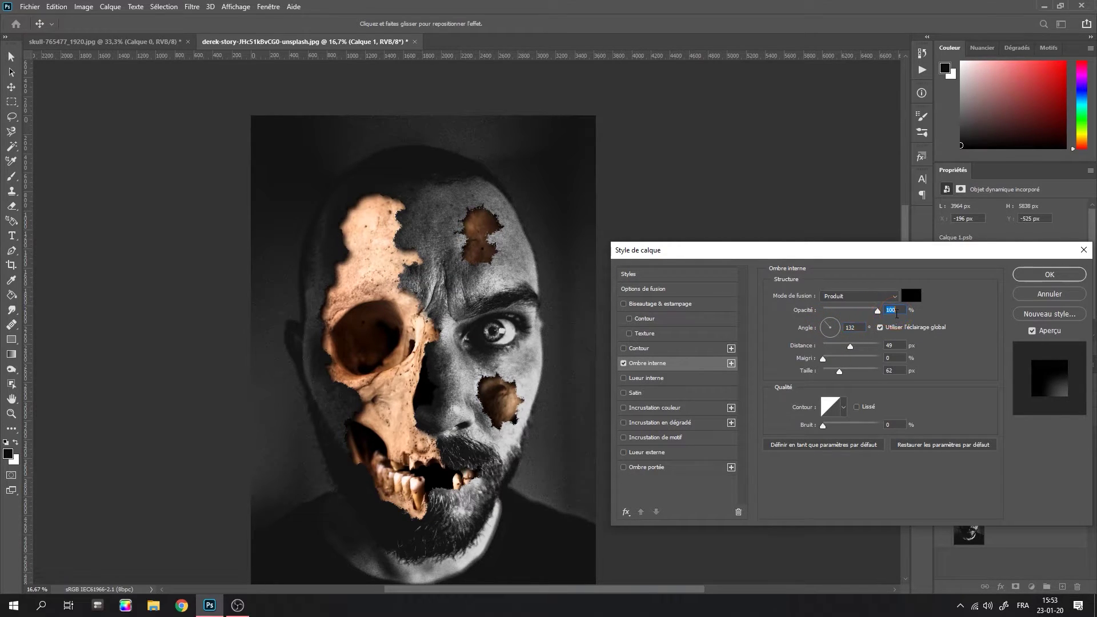
{"action": "left_click_drag", "start_coordinate": [851, 348], "coordinate": [860, 347]}
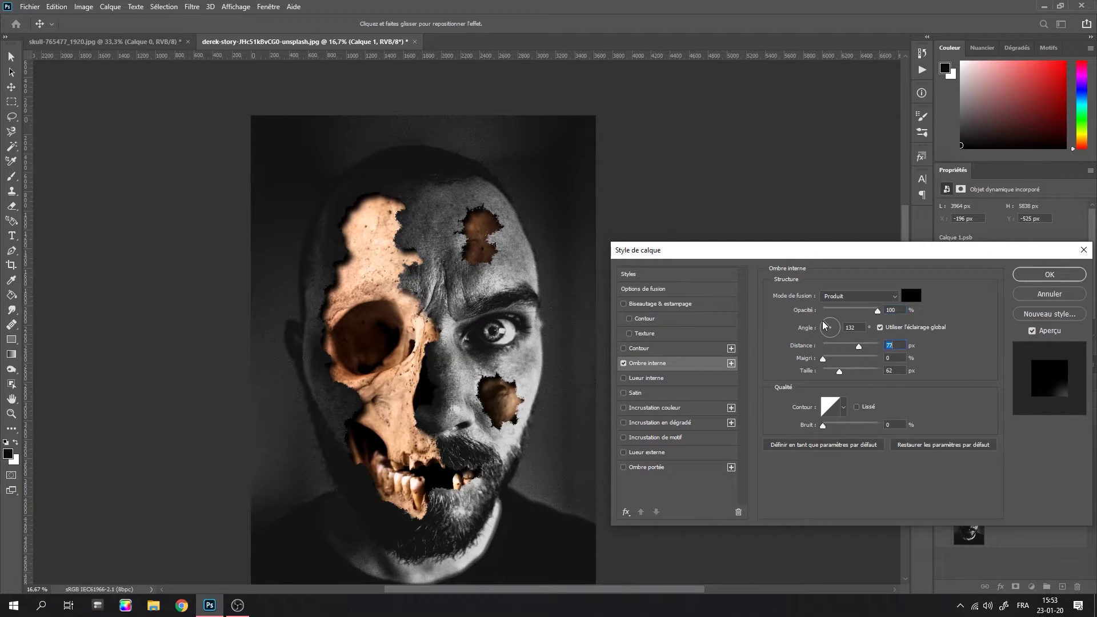
{"action": "left_click_drag", "start_coordinate": [823, 327], "coordinate": [821, 332]}
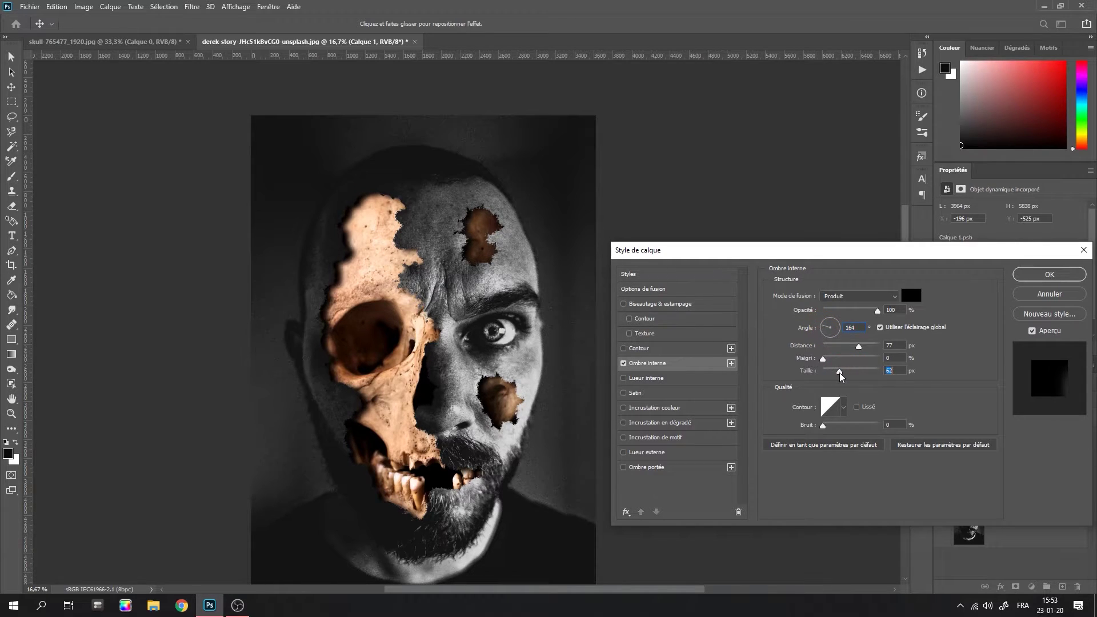
{"action": "left_click_drag", "start_coordinate": [859, 347], "coordinate": [854, 347]}
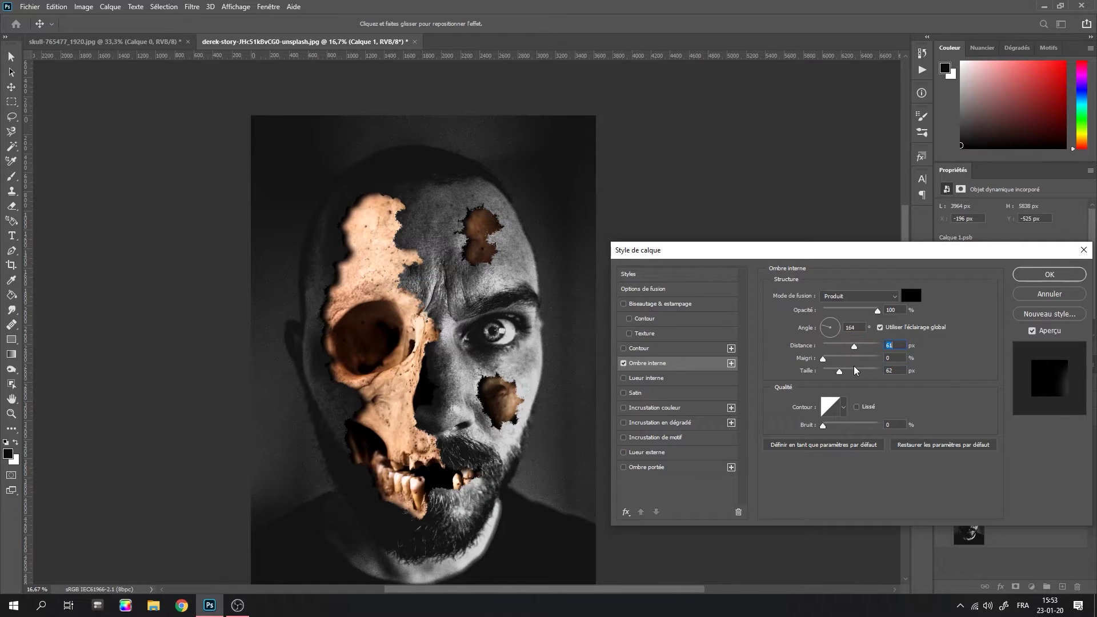
{"action": "left_click", "coordinate": [1049, 275]}
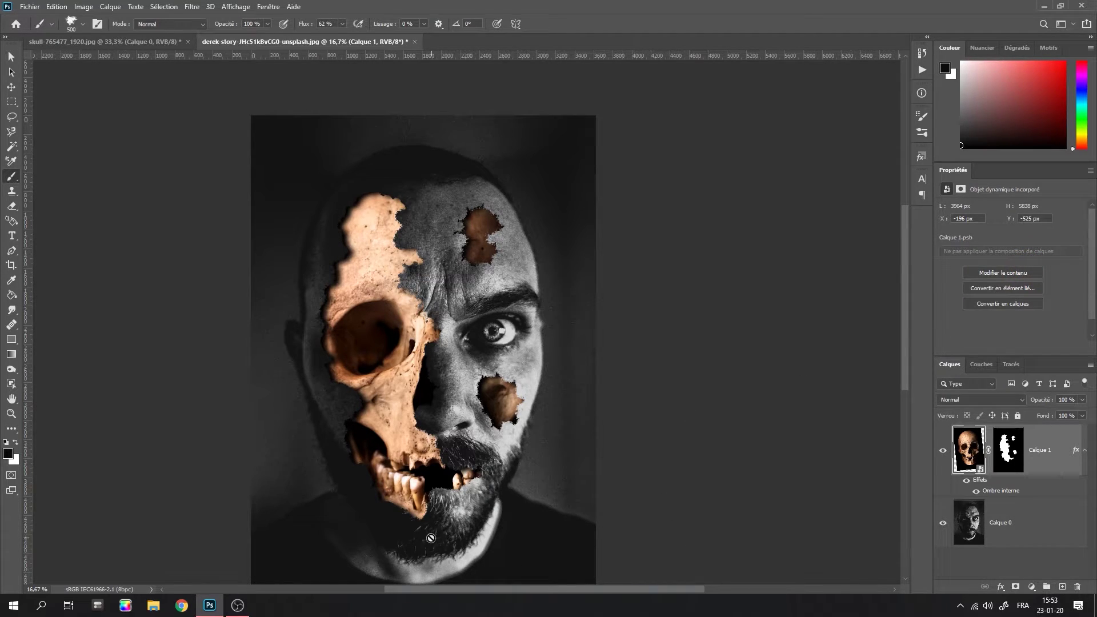
Paint white on the skull layer mask to reveal more jaw and teeth around the mouth
{"action": "key", "text": "ctrl+plus"}
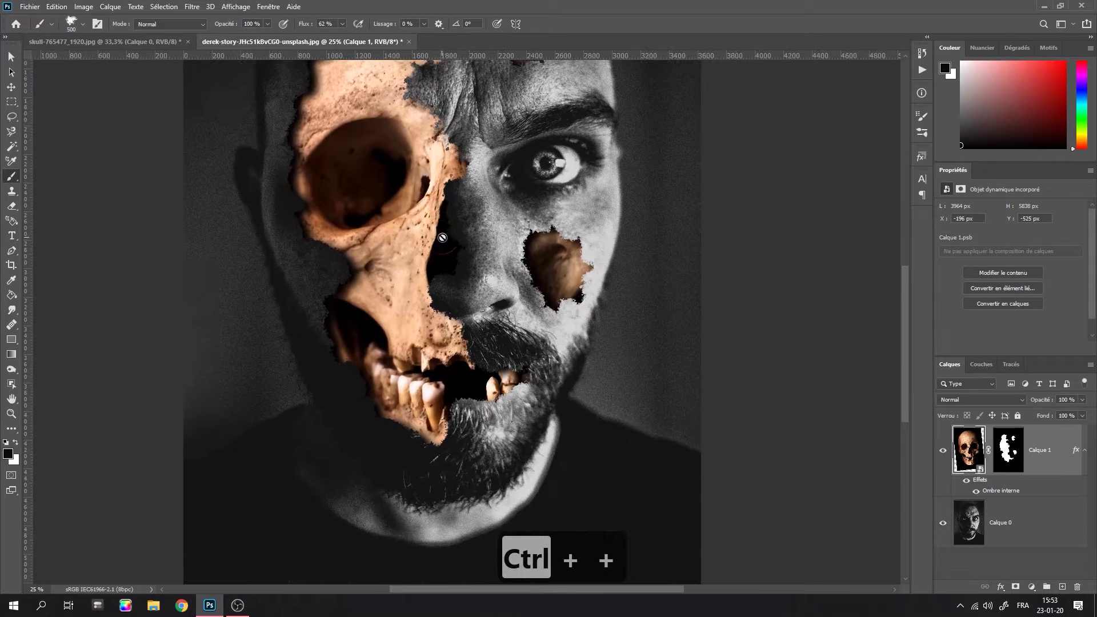
{"action": "left_click", "coordinate": [1004, 445]}
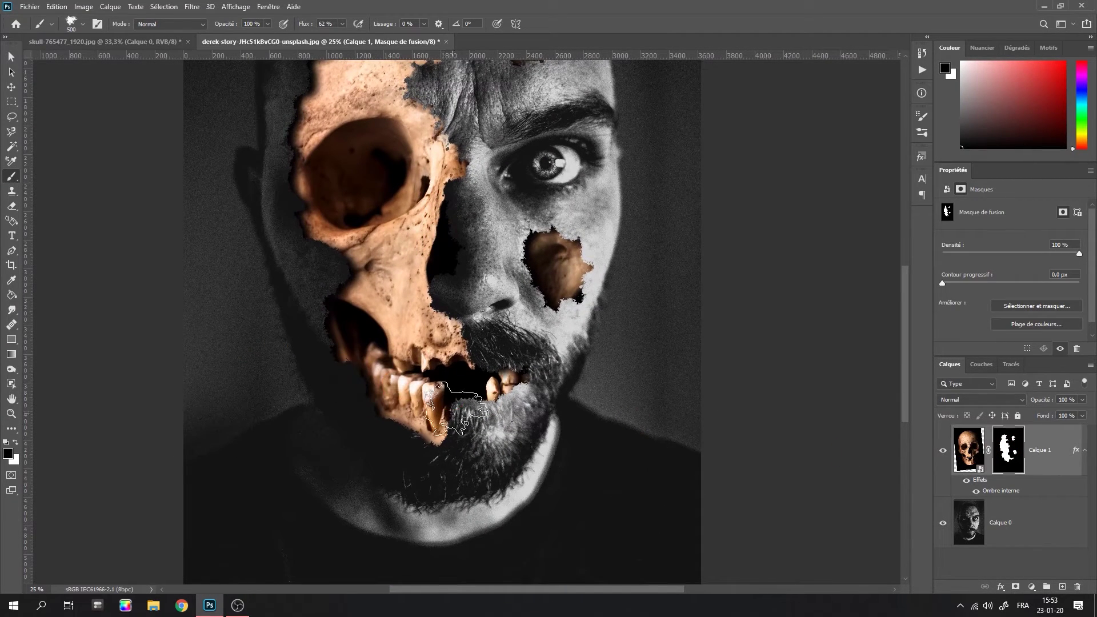
{"action": "left_click", "coordinate": [16, 443]}
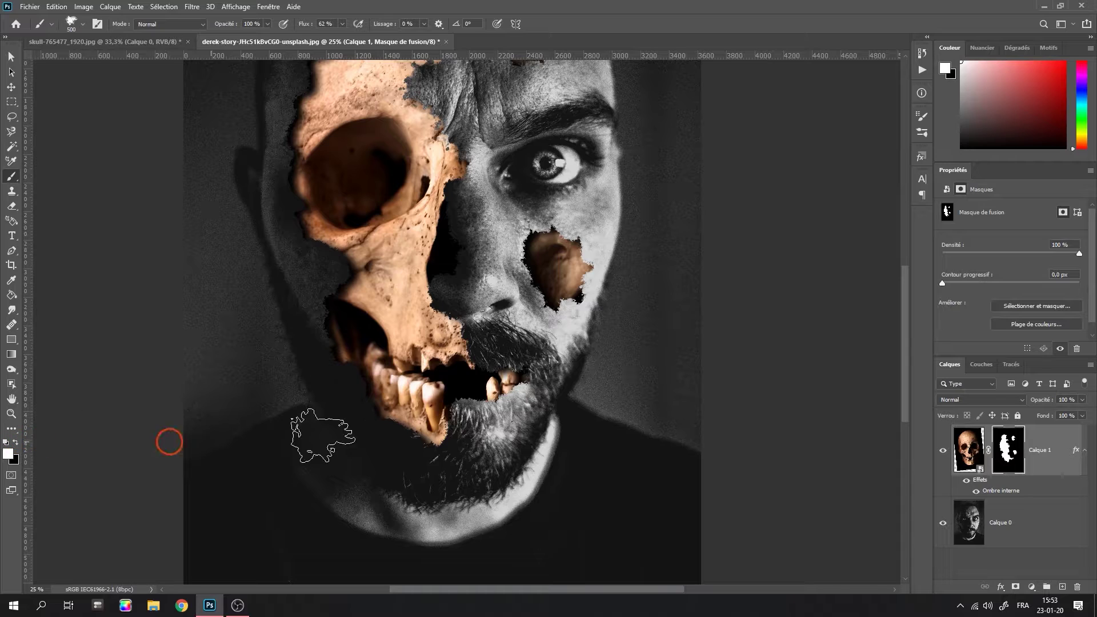
{"action": "mouse_move", "coordinate": [440, 395]}
{"action": "left_mouse_down"}
{"action": "mouse_move", "coordinate": [524, 377]}
{"action": "mouse_move", "coordinate": [526, 350]}
{"action": "mouse_move", "coordinate": [506, 399]}
{"action": "left_mouse_up"}
{"action": "key", "text": "bracketleft"}
{"action": "key", "text": "bracketleft"}
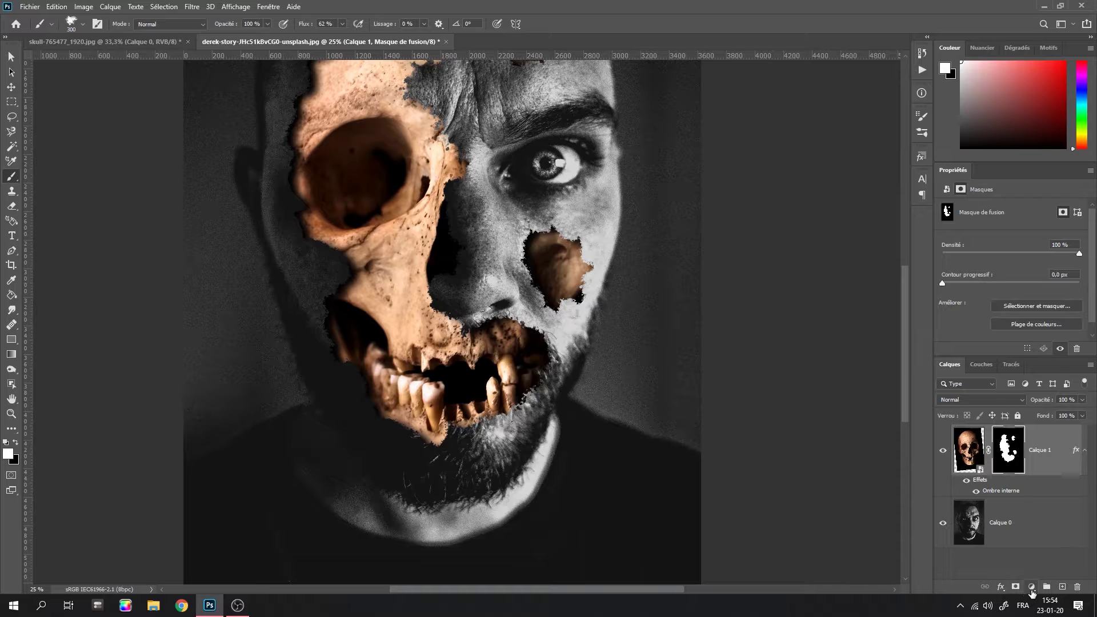
Add a Hue/Saturation adjustment clipped to the skull layer with saturation at -54
{"action": "left_click", "coordinate": [1032, 592]}
{"action": "left_click", "coordinate": [1009, 480]}
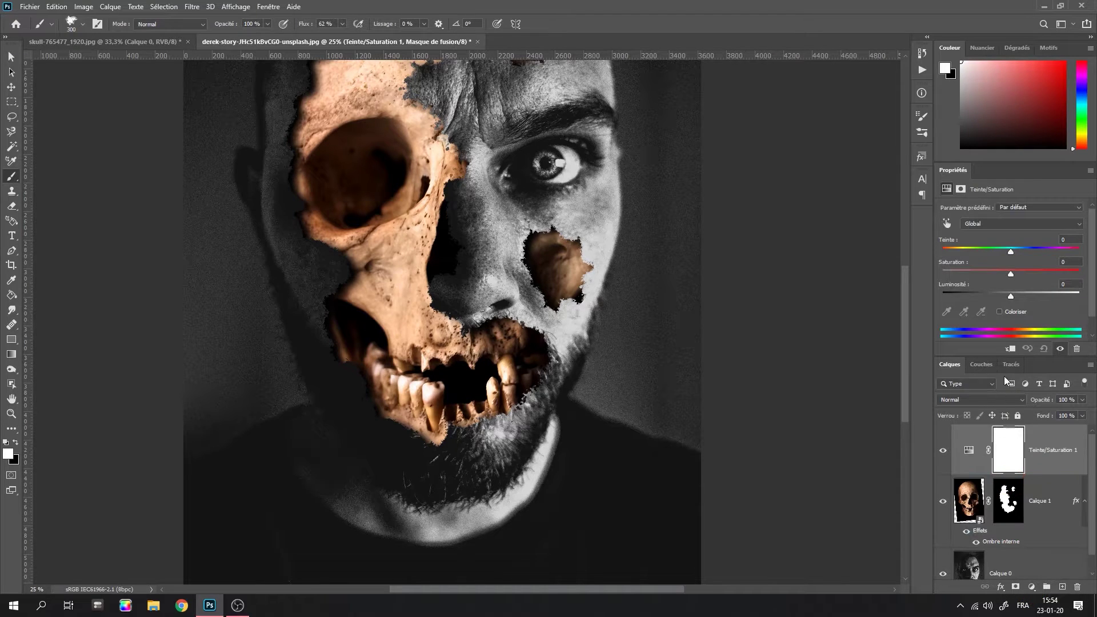
{"action": "left_click", "coordinate": [1011, 349]}
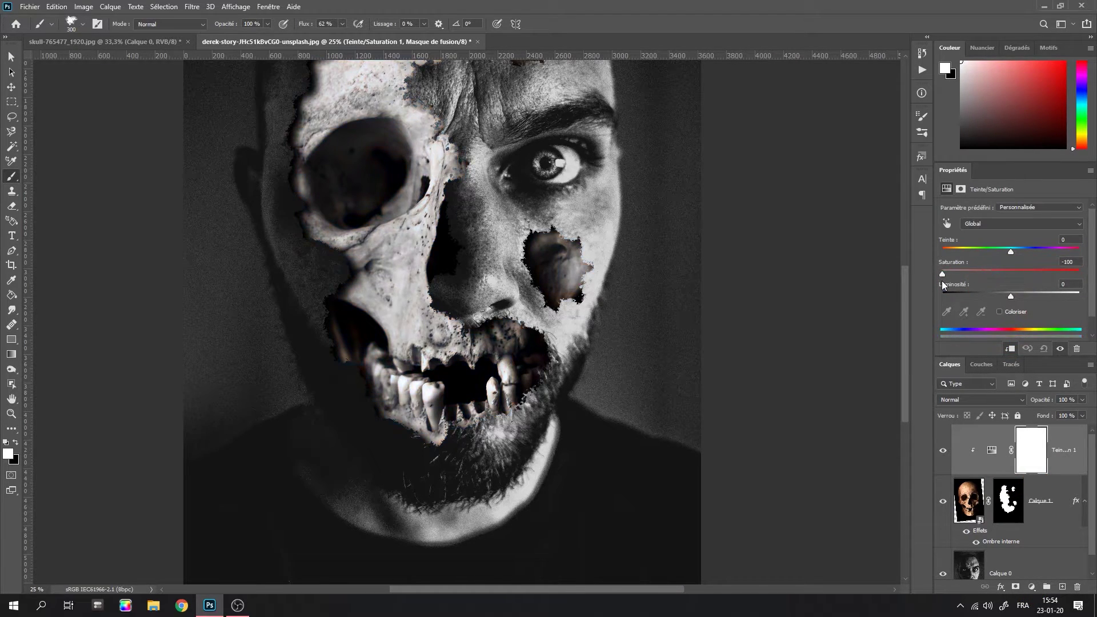
{"action": "left_click_drag", "start_coordinate": [943, 274], "coordinate": [969, 275]}
{"action": "key", "text": "ctrl+minus"}
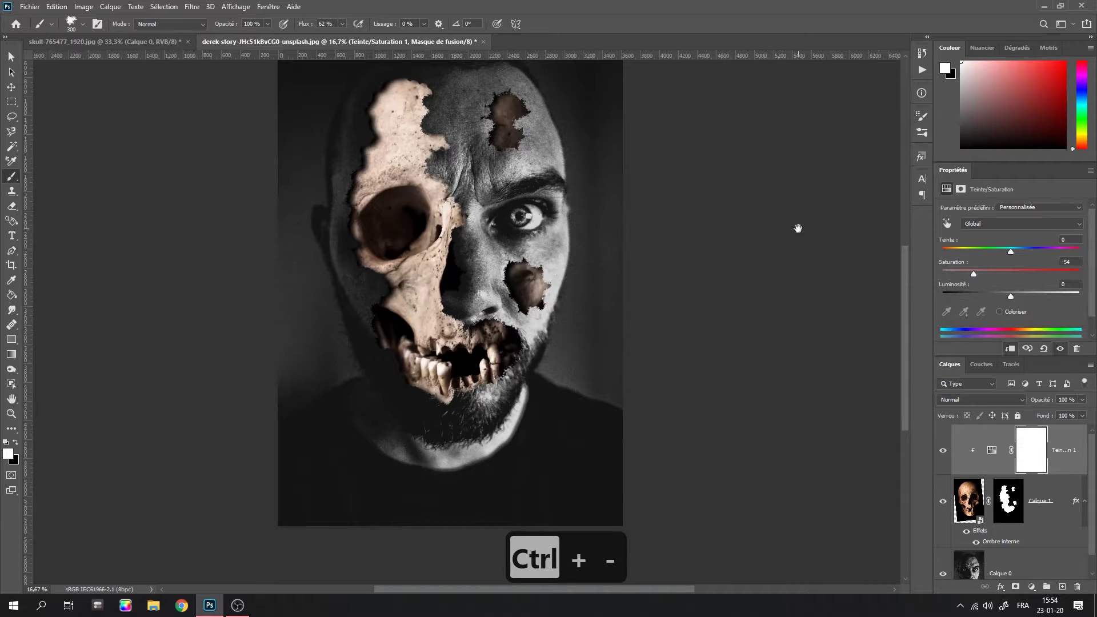
{"action": "mouse_move", "coordinate": [732, 243]}
{"action": "left_mouse_down"}
{"action": "mouse_move", "coordinate": [750, 309]}
{"action": "mouse_move", "coordinate": [746, 298]}
{"action": "left_mouse_up"}
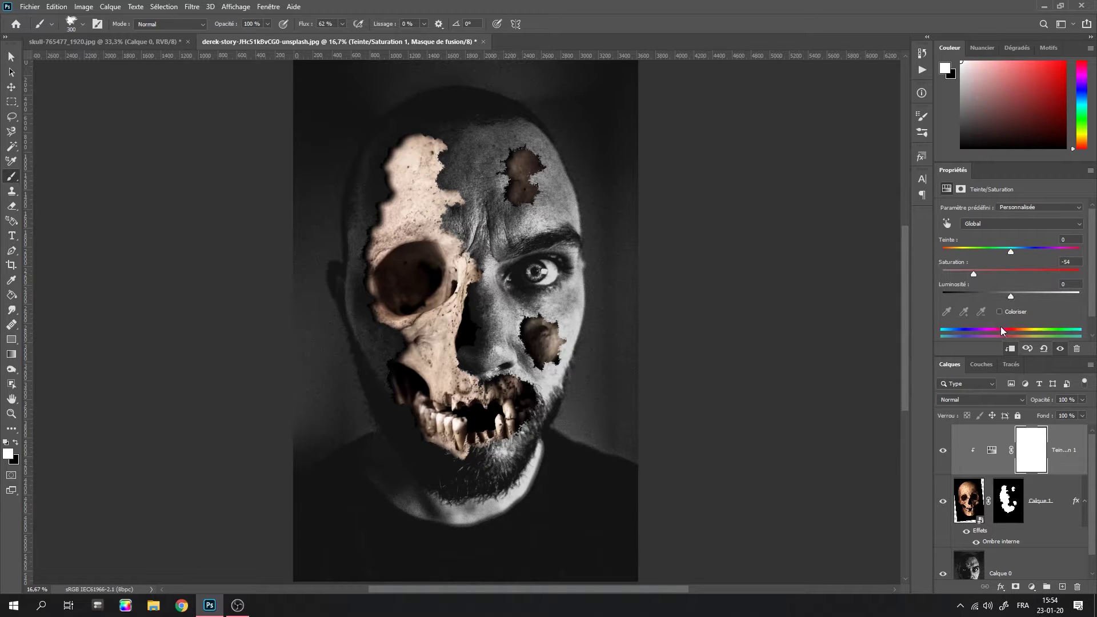
Bring up the list of new adjustment layers from the Layers panel
{"action": "left_click", "coordinate": [1033, 587]}
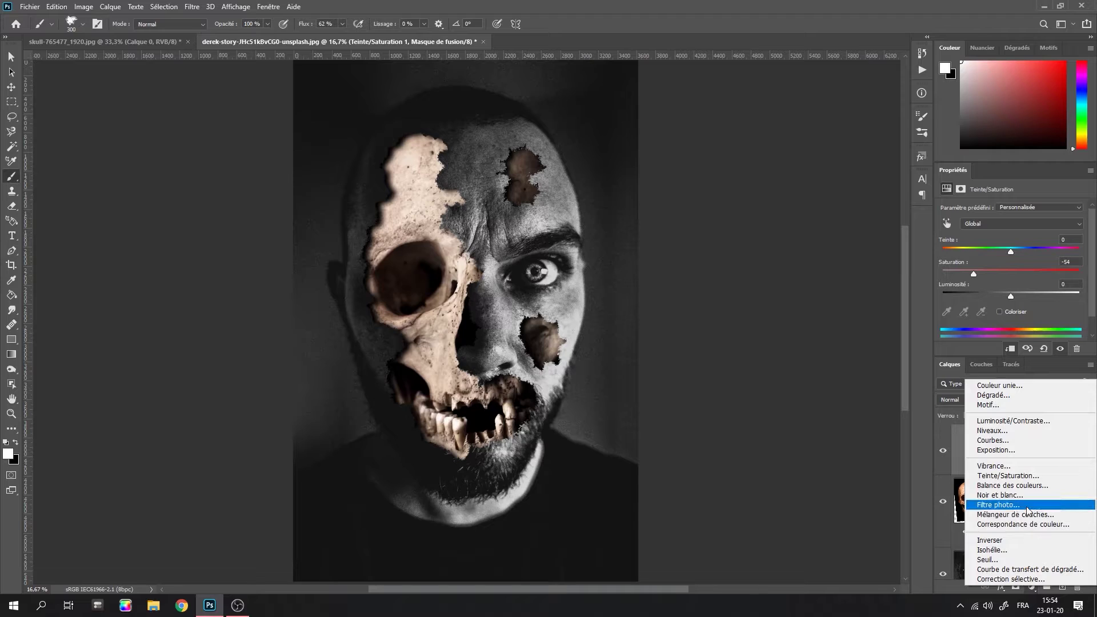
Add a Brightness/Contrast adjustment clipped to the skull with brightness -64 and contrast 49
{"action": "left_click", "coordinate": [1015, 421]}
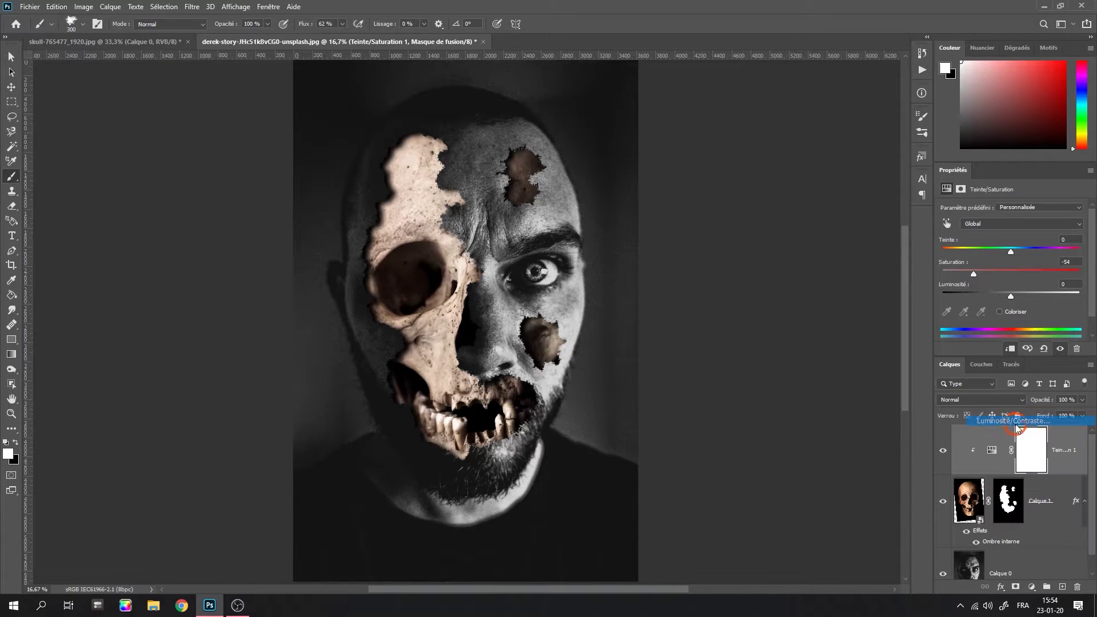
{"action": "left_click", "coordinate": [1008, 348]}
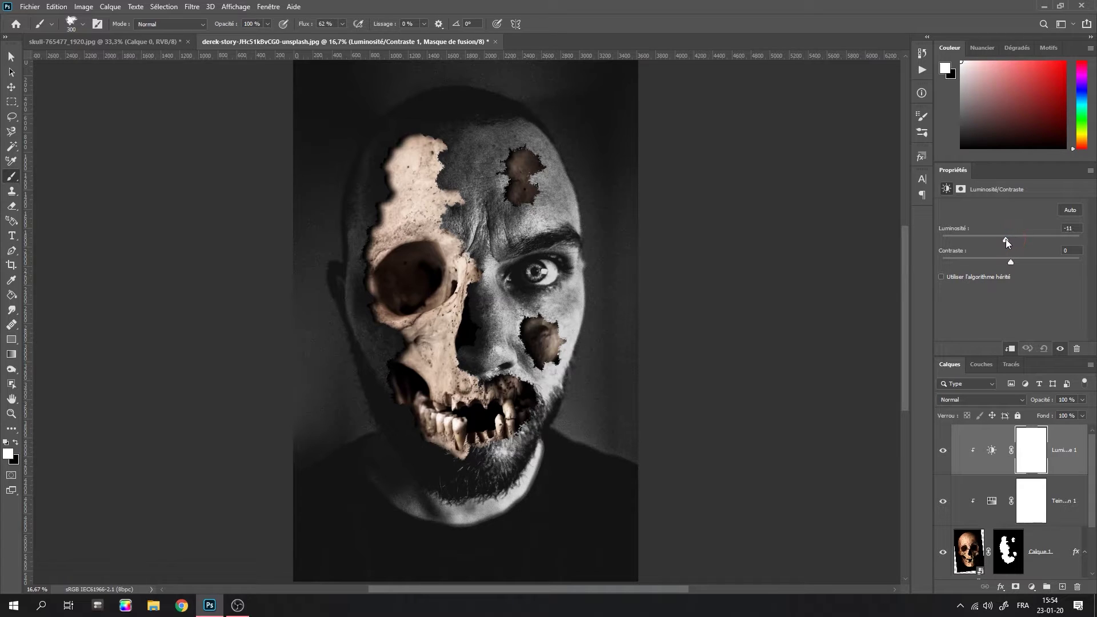
{"action": "left_click_drag", "start_coordinate": [1005, 240], "coordinate": [983, 247]}
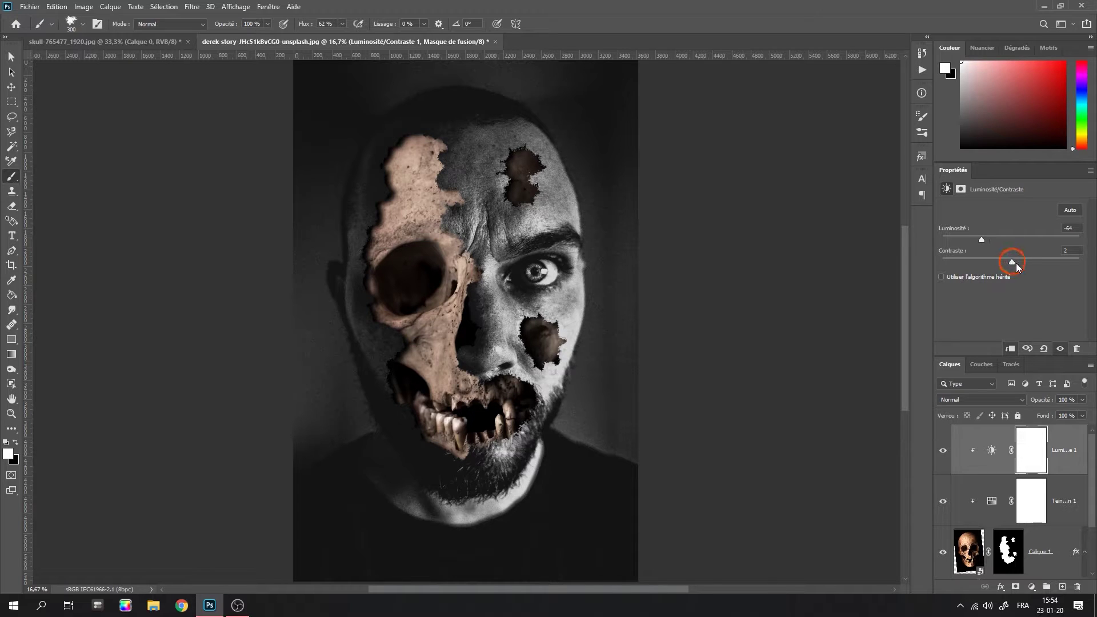
{"action": "left_click_drag", "start_coordinate": [1074, 263], "coordinate": [1059, 263]}
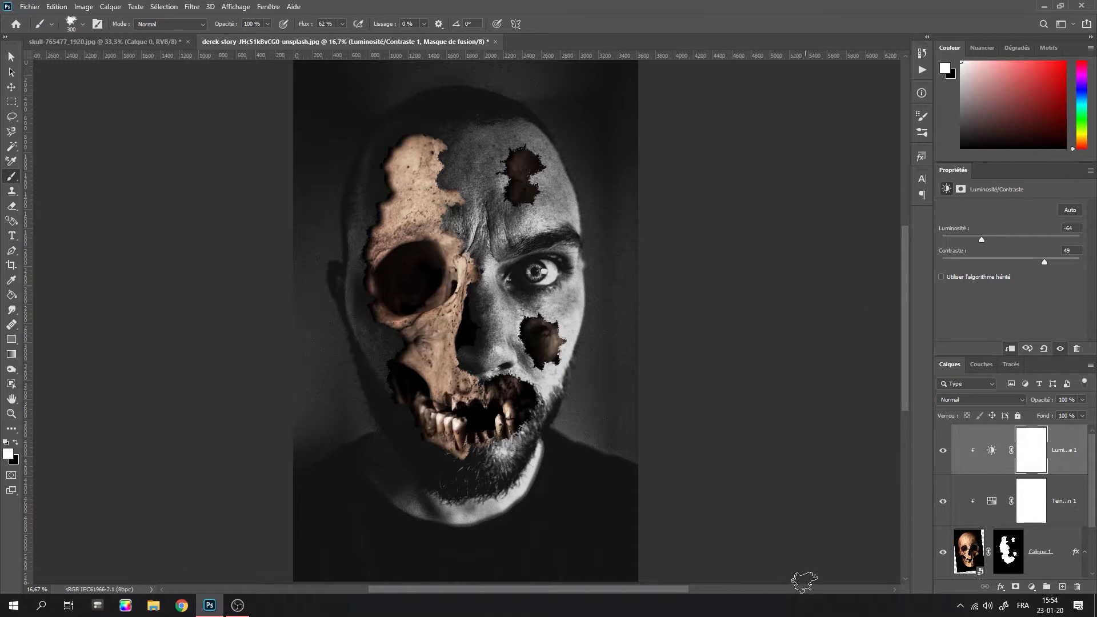
{"action": "left_click", "coordinate": [988, 510]}
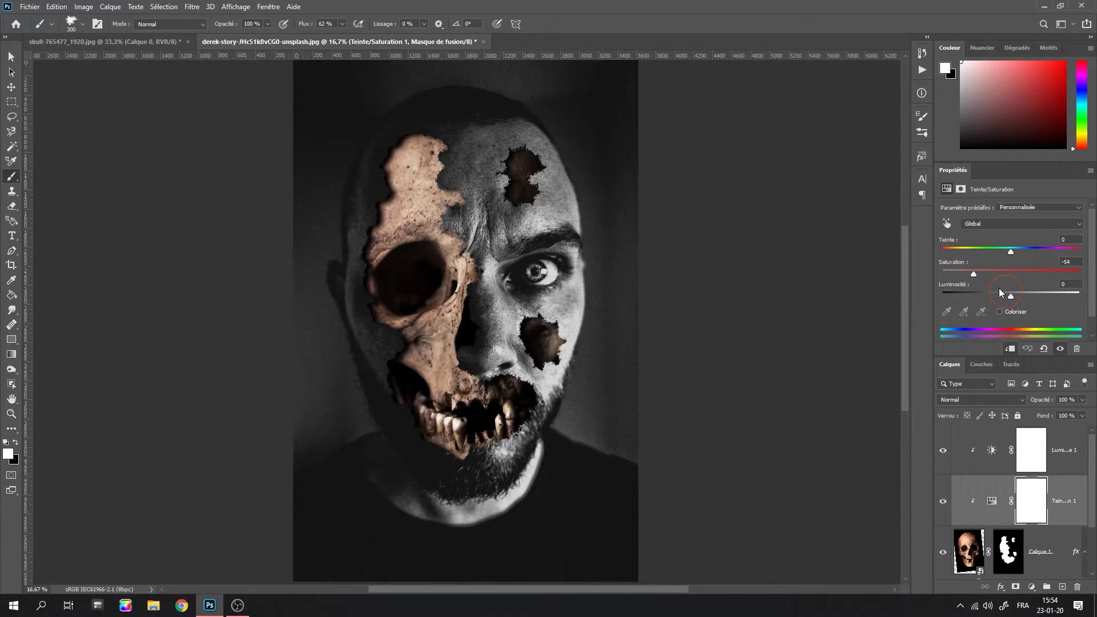
Lower the skull's Hue/Saturation saturation further to -76
{"action": "left_click", "coordinate": [968, 275]}
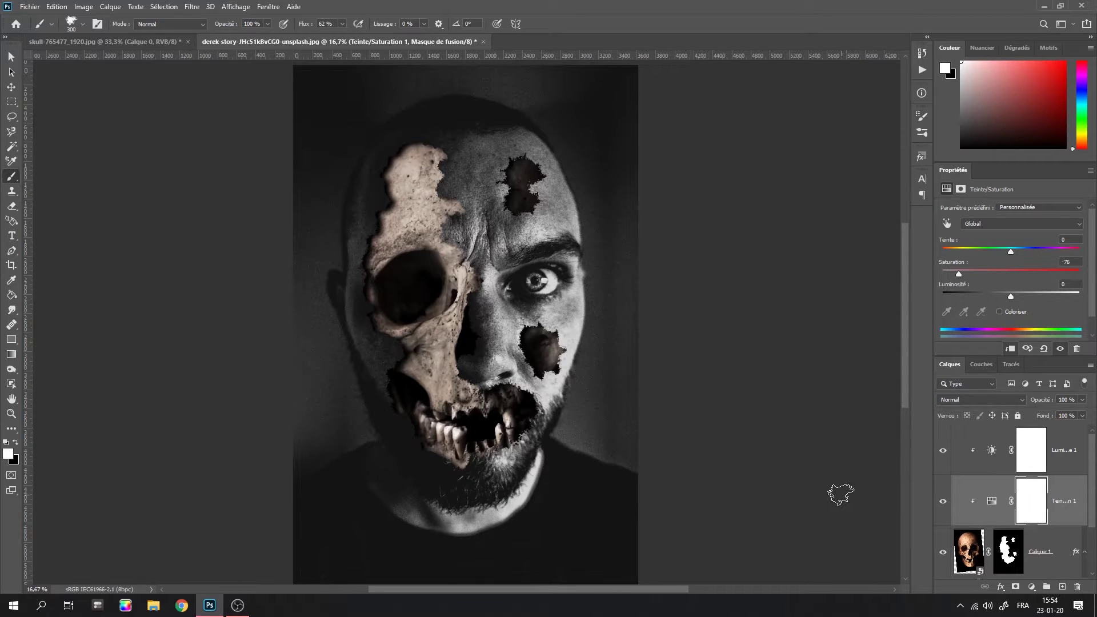
{"action": "left_click", "coordinate": [1033, 587]}
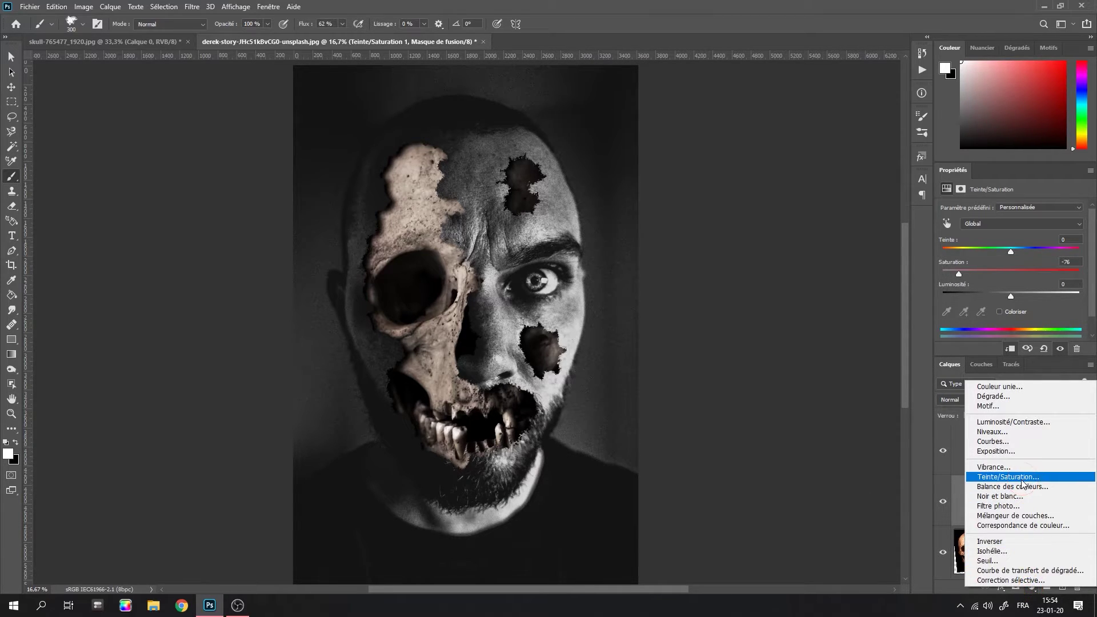
Add an unclipped Curves layer atop the stack, pulling highlights and midtones down to darken everything
{"action": "left_click", "coordinate": [995, 441]}
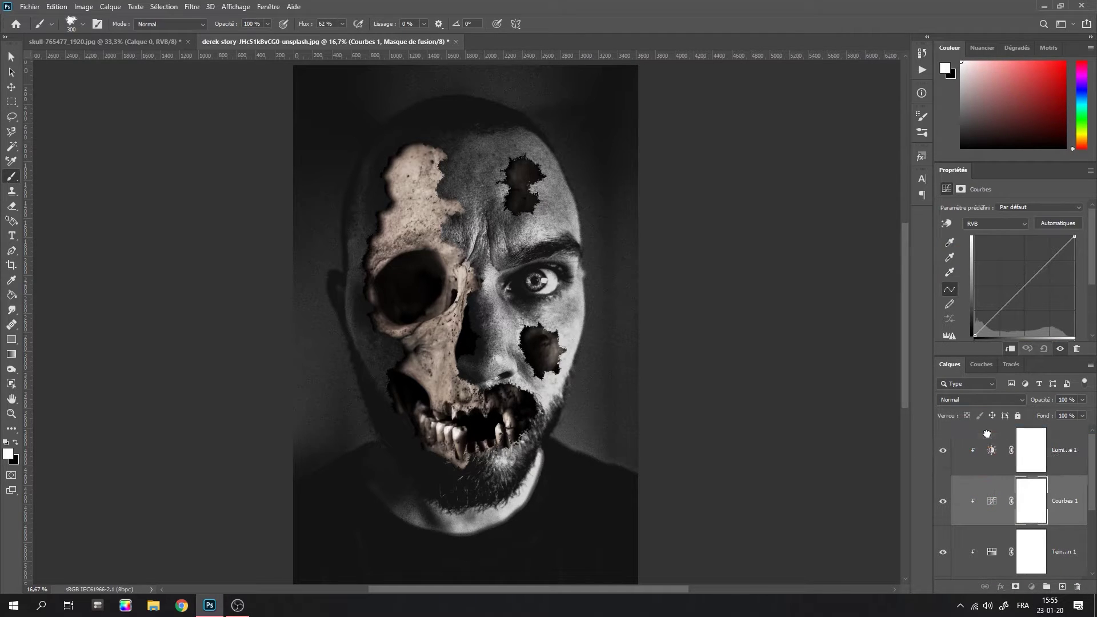
{"action": "left_click_drag", "start_coordinate": [987, 434], "coordinate": [989, 437]}
{"action": "left_click", "coordinate": [1011, 349]}
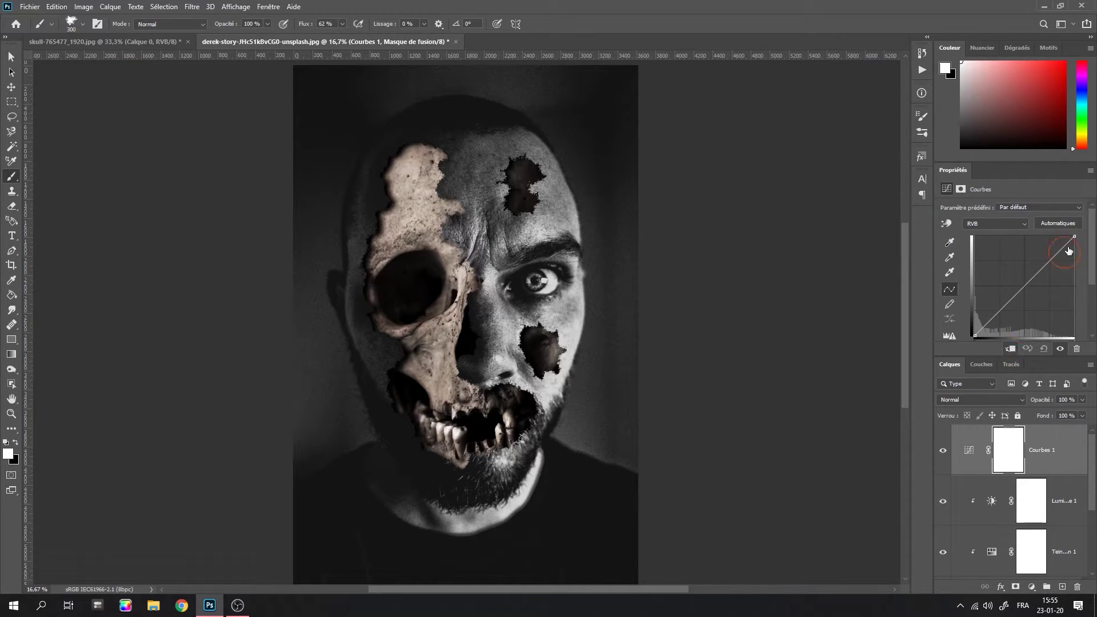
{"action": "left_click_drag", "start_coordinate": [1074, 236], "coordinate": [1083, 293]}
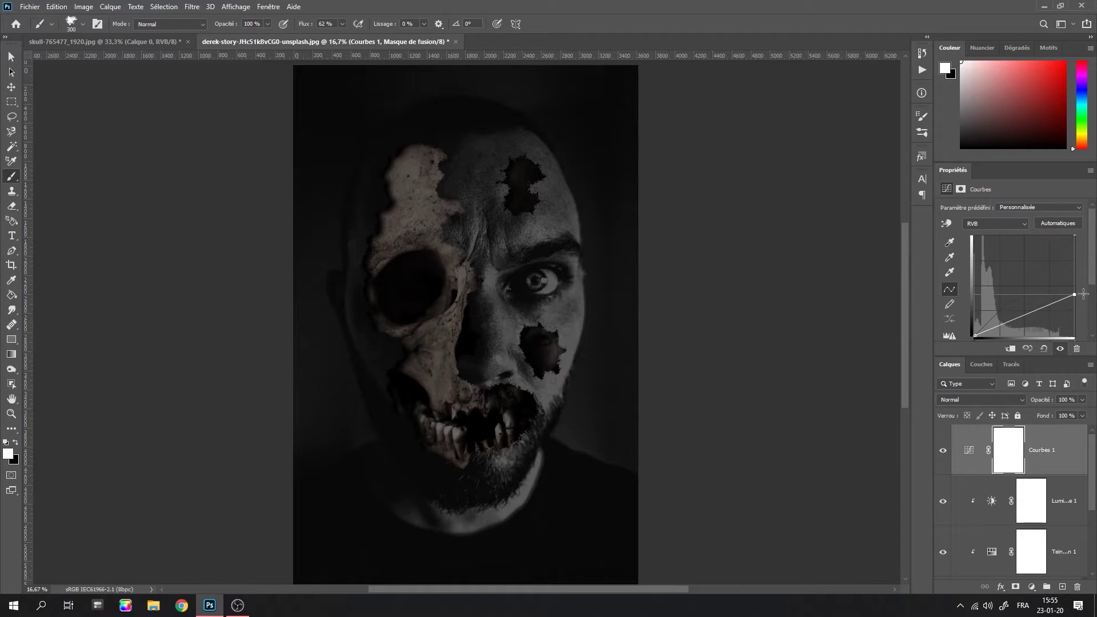
{"action": "left_click_drag", "start_coordinate": [1011, 320], "coordinate": [1016, 324]}
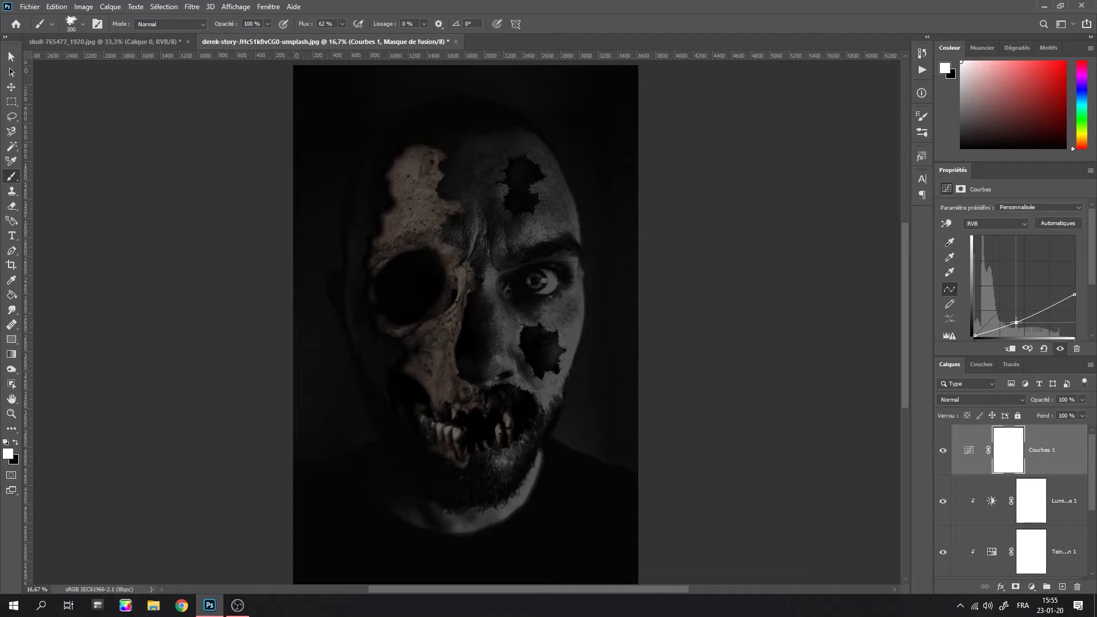
{"action": "left_click_drag", "start_coordinate": [1075, 292], "coordinate": [1075, 286]}
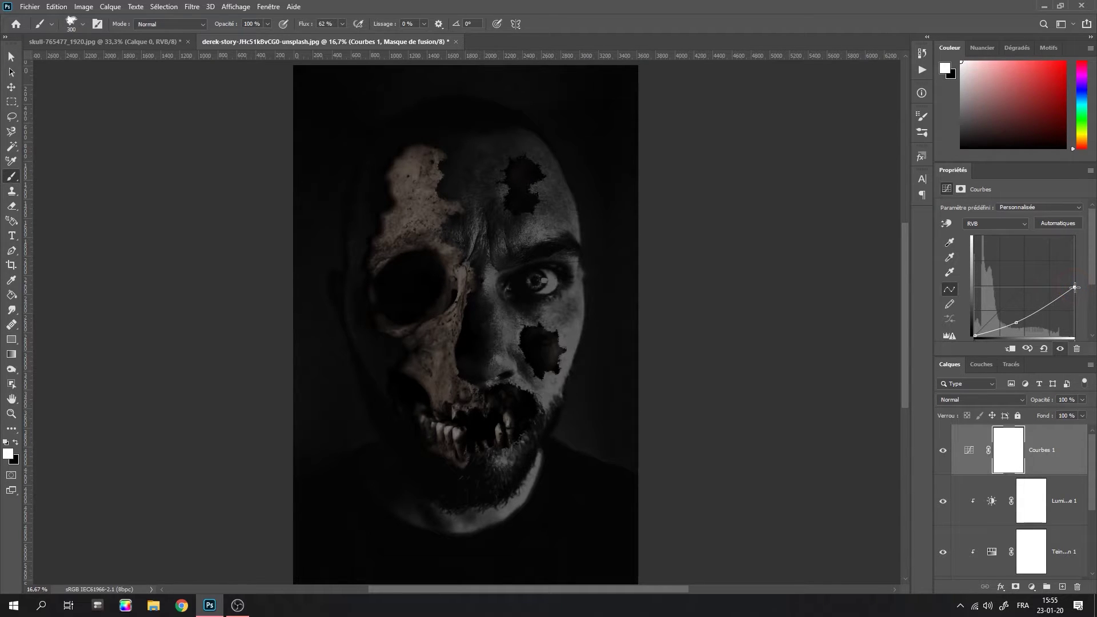
Target the Courbes 1 mask and set up a soft round brush at 46% flow
{"action": "left_click", "coordinate": [1006, 434]}
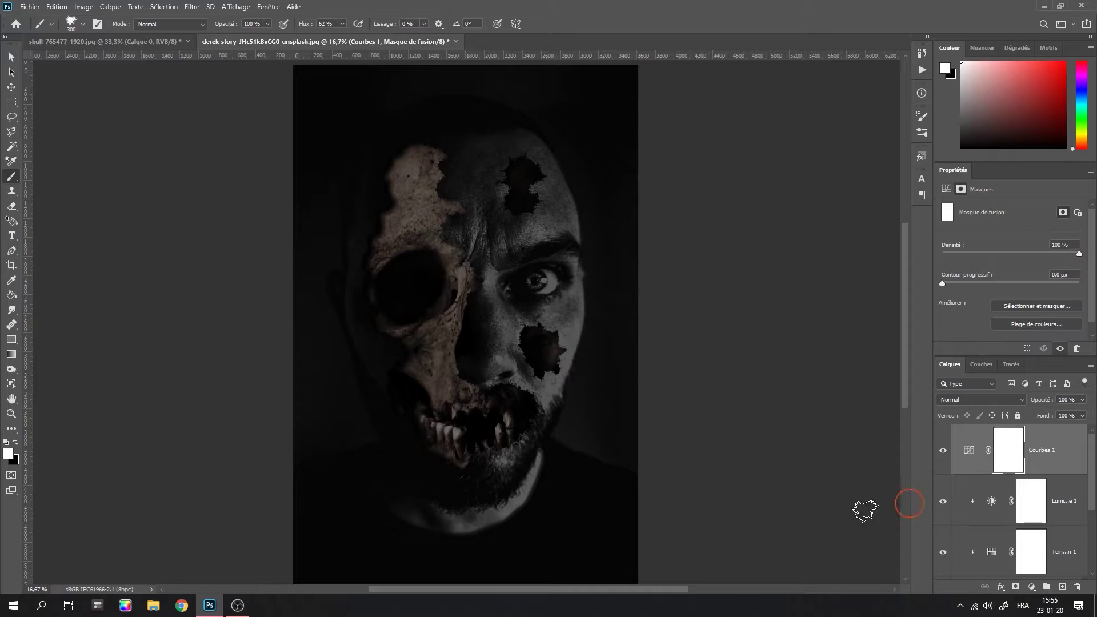
{"action": "left_click", "coordinate": [83, 24]}
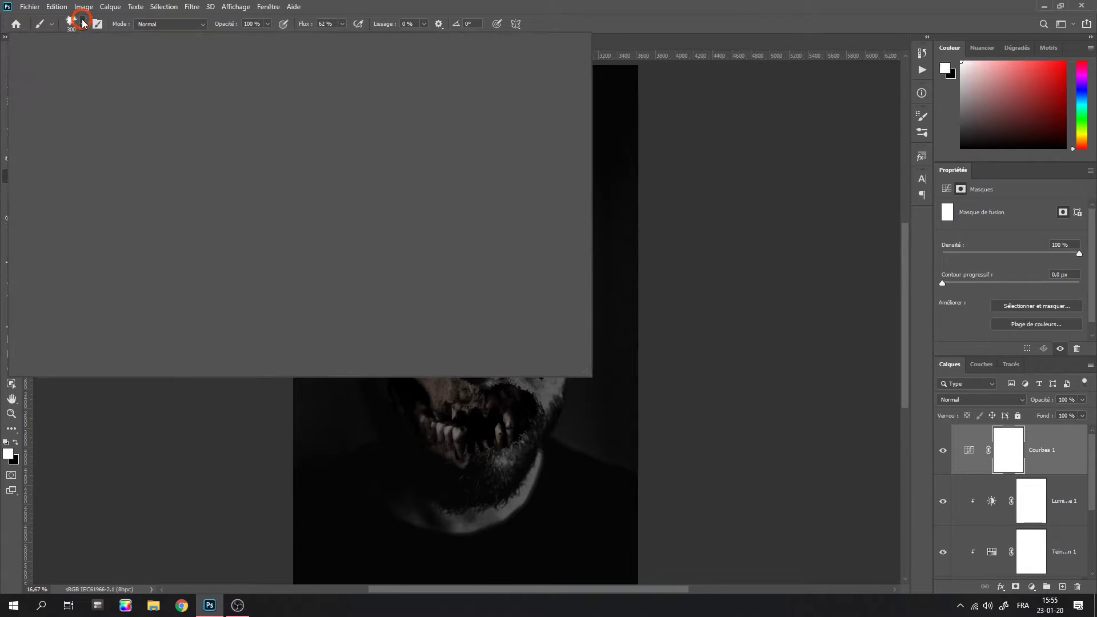
{"action": "left_click", "coordinate": [91, 181]}
{"action": "left_click", "coordinate": [316, 24]}
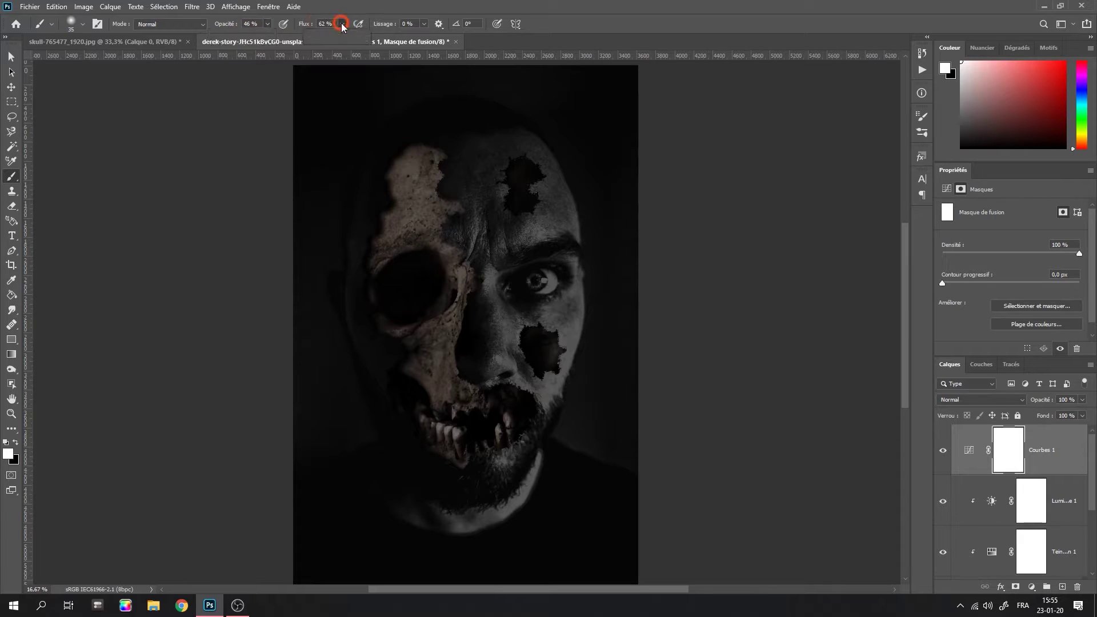
{"action": "left_click_drag", "start_coordinate": [332, 38], "coordinate": [335, 37]}
Paint black on the mask over forehead, eyes, nose, teeth and jaw to lift the darkening
{"action": "mouse_move", "coordinate": [540, 231]}
{"action": "left_mouse_down"}
{"action": "mouse_move", "coordinate": [509, 139]}
{"action": "mouse_move", "coordinate": [509, 161]}
{"action": "left_mouse_up"}
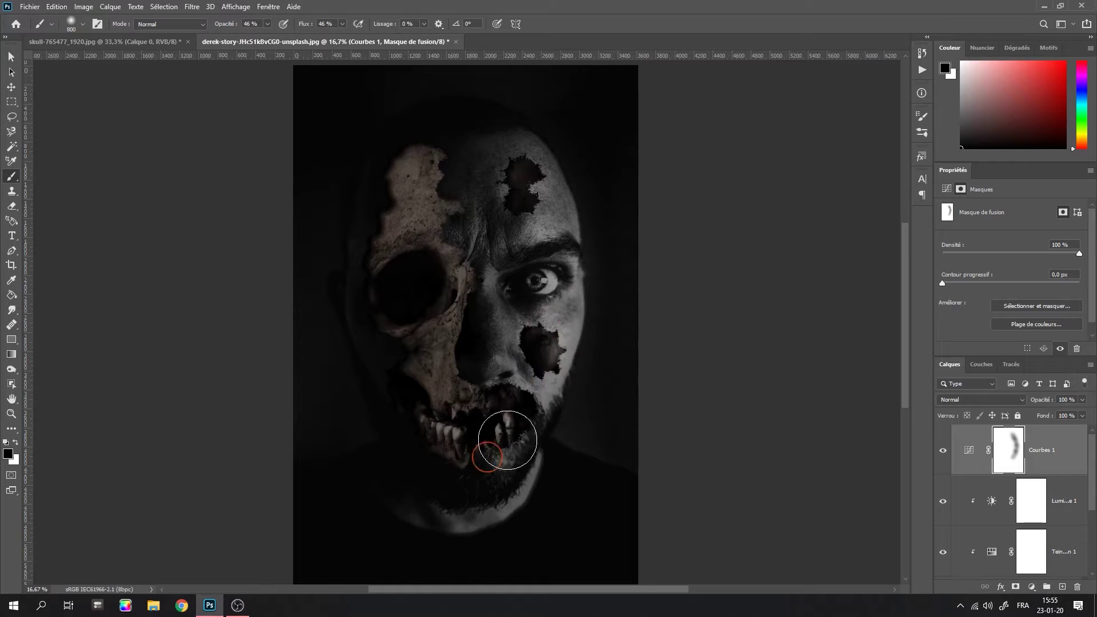
{"action": "left_click_drag", "start_coordinate": [552, 334], "coordinate": [416, 507]}
{"action": "left_click_drag", "start_coordinate": [522, 331], "coordinate": [568, 287]}
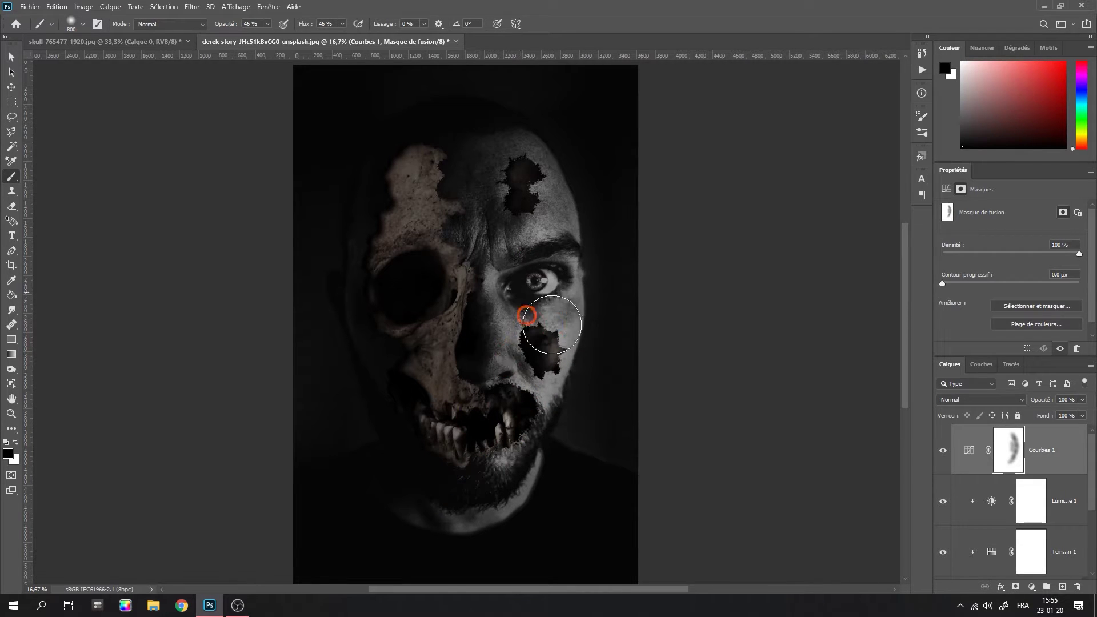
{"action": "mouse_move", "coordinate": [497, 161]}
{"action": "left_mouse_down"}
{"action": "mouse_move", "coordinate": [480, 122]}
{"action": "mouse_move", "coordinate": [472, 171]}
{"action": "left_mouse_up"}
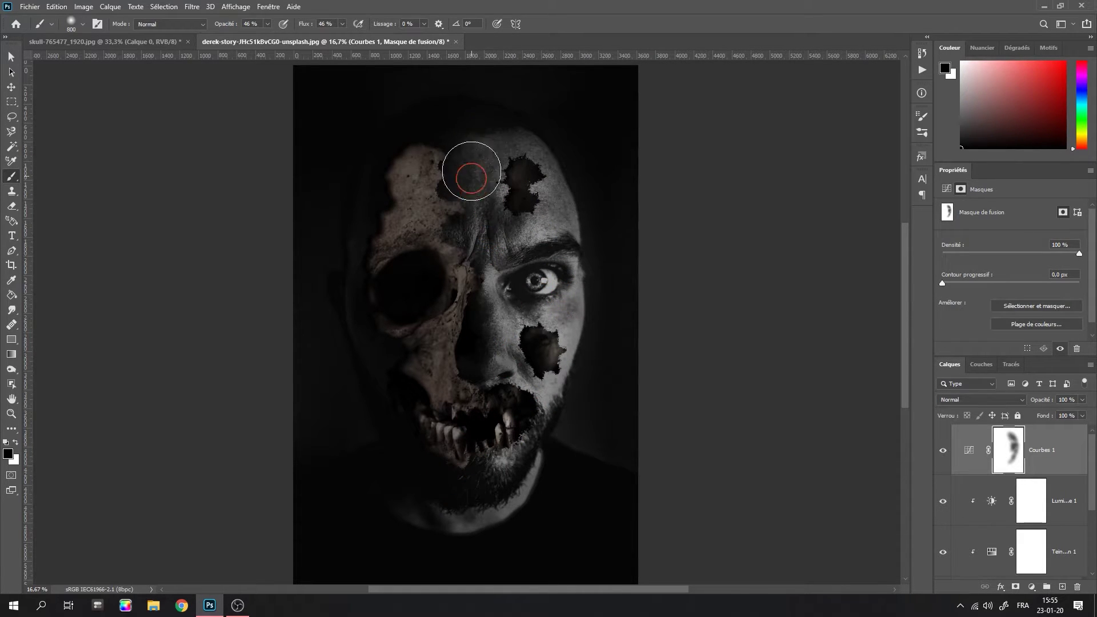
{"action": "mouse_move", "coordinate": [448, 245]}
{"action": "left_mouse_down"}
{"action": "mouse_move", "coordinate": [473, 379]}
{"action": "mouse_move", "coordinate": [436, 424]}
{"action": "mouse_move", "coordinate": [474, 452]}
{"action": "mouse_move", "coordinate": [465, 423]}
{"action": "mouse_move", "coordinate": [509, 460]}
{"action": "mouse_move", "coordinate": [515, 405]}
{"action": "left_mouse_up"}
{"action": "mouse_move", "coordinate": [436, 279]}
{"action": "left_mouse_down"}
{"action": "mouse_move", "coordinate": [436, 313]}
{"action": "mouse_move", "coordinate": [372, 297]}
{"action": "mouse_move", "coordinate": [416, 367]}
{"action": "mouse_move", "coordinate": [382, 411]}
{"action": "mouse_move", "coordinate": [396, 364]}
{"action": "mouse_move", "coordinate": [362, 221]}
{"action": "mouse_move", "coordinate": [387, 184]}
{"action": "mouse_move", "coordinate": [436, 470]}
{"action": "mouse_move", "coordinate": [411, 439]}
{"action": "mouse_move", "coordinate": [454, 448]}
{"action": "mouse_move", "coordinate": [454, 460]}
{"action": "mouse_move", "coordinate": [421, 456]}
{"action": "left_mouse_up"}
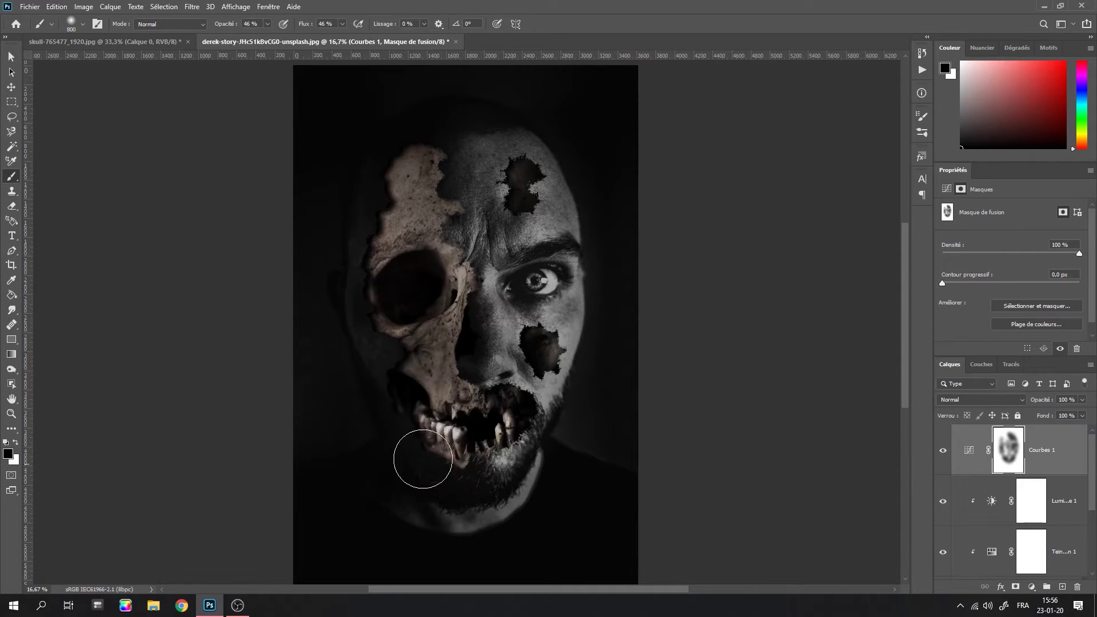
{"action": "mouse_move", "coordinate": [434, 154]}
{"action": "left_mouse_down"}
{"action": "mouse_move", "coordinate": [421, 257]}
{"action": "mouse_move", "coordinate": [478, 215]}
{"action": "mouse_move", "coordinate": [531, 352]}
{"action": "mouse_move", "coordinate": [481, 166]}
{"action": "left_mouse_up"}
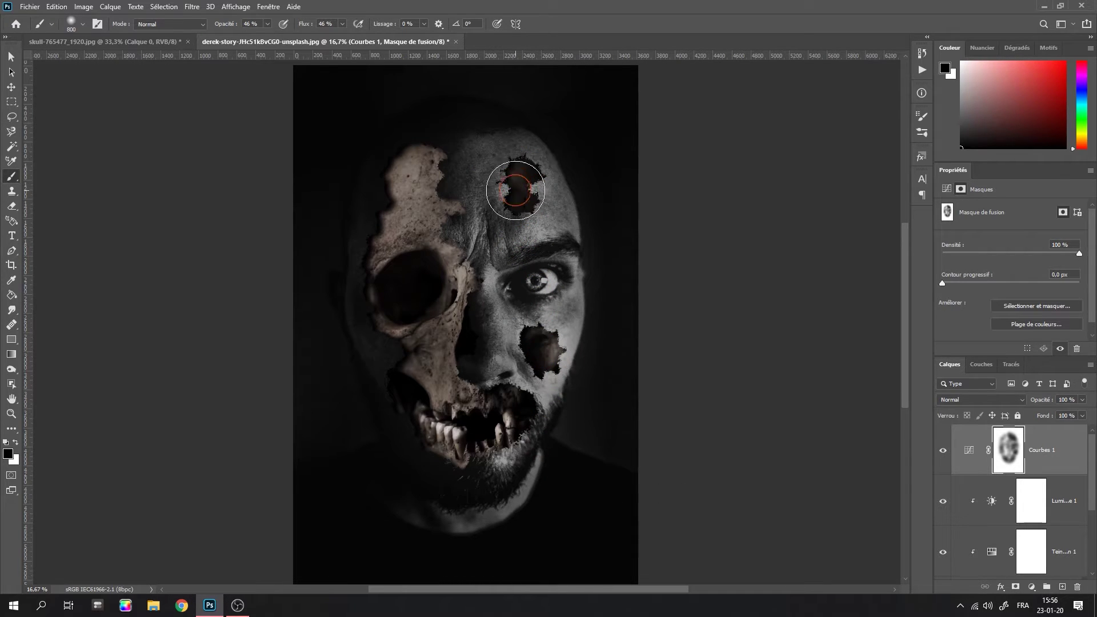
{"action": "left_click_drag", "start_coordinate": [521, 186], "coordinate": [525, 207]}
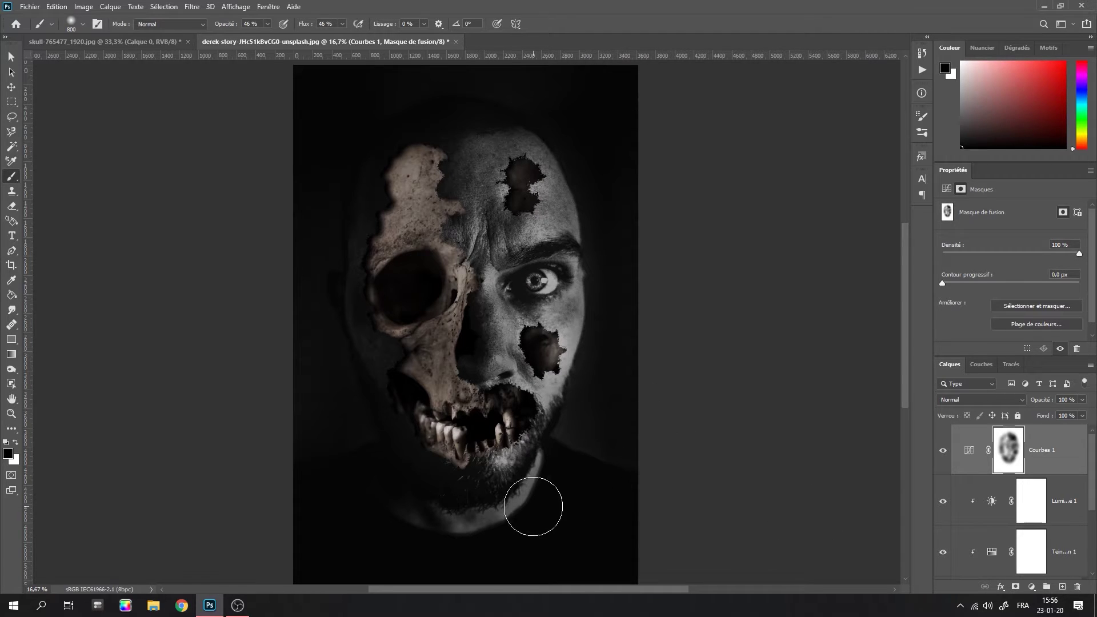
{"action": "mouse_move", "coordinate": [544, 486]}
{"action": "left_mouse_down"}
{"action": "mouse_move", "coordinate": [411, 549]}
{"action": "mouse_move", "coordinate": [355, 534]}
{"action": "left_mouse_up"}
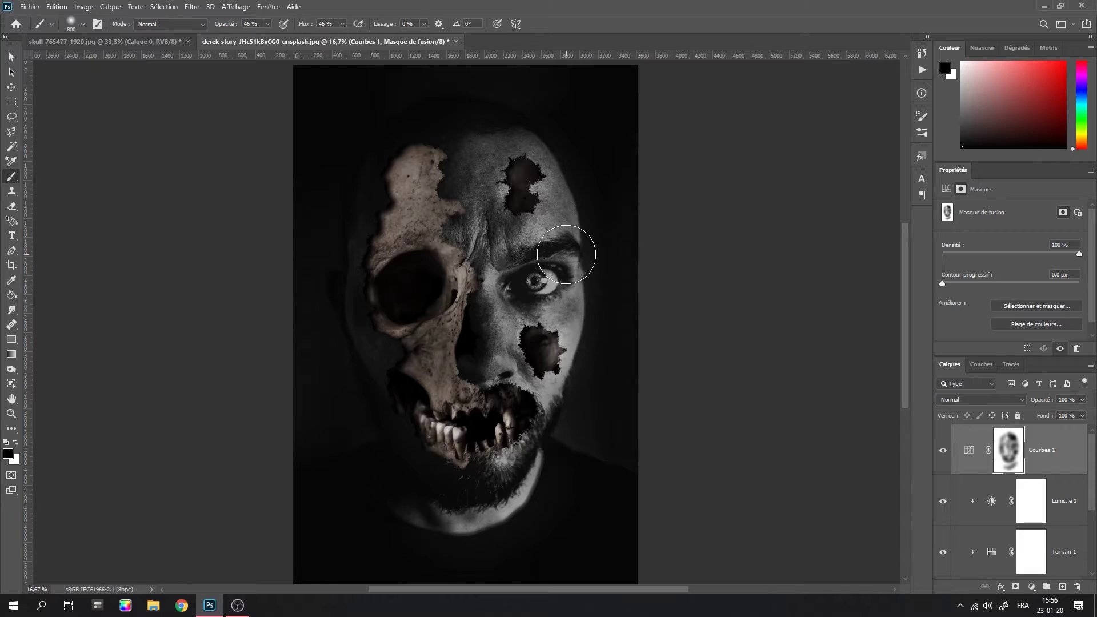
With a 1300 brush, mask the forehead hole and chin, and set Curves opacity to 85%
{"action": "key", "text": "bracketright"}
{"action": "key", "text": "bracketright"}
{"action": "key", "text": "bracketright"}
{"action": "left_click", "coordinate": [502, 166]}
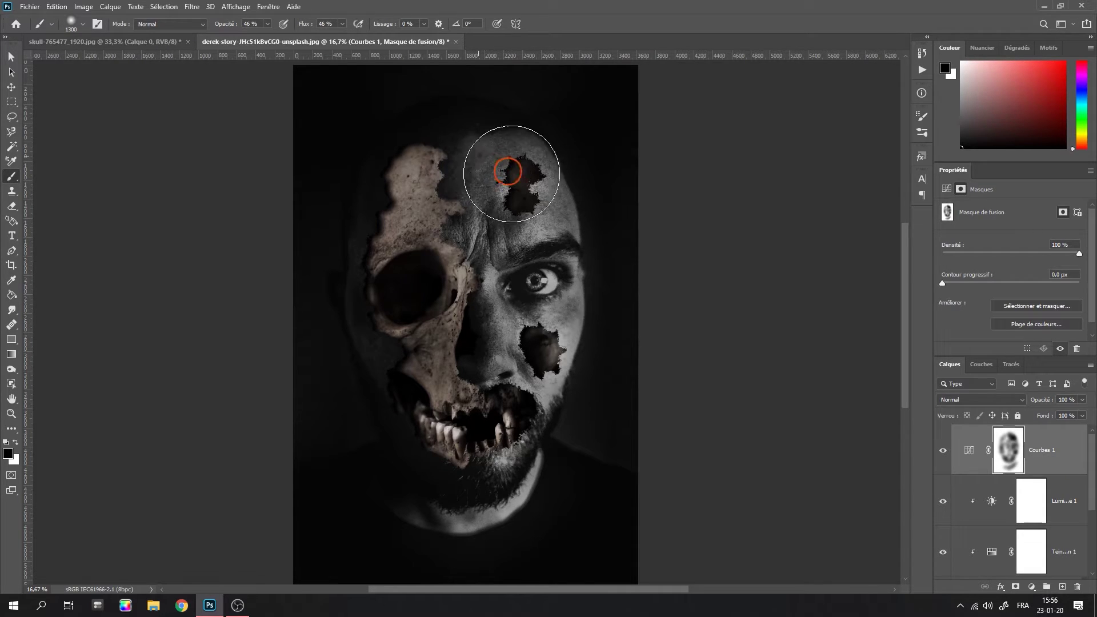
{"action": "left_click_drag", "start_coordinate": [517, 503], "coordinate": [580, 533]}
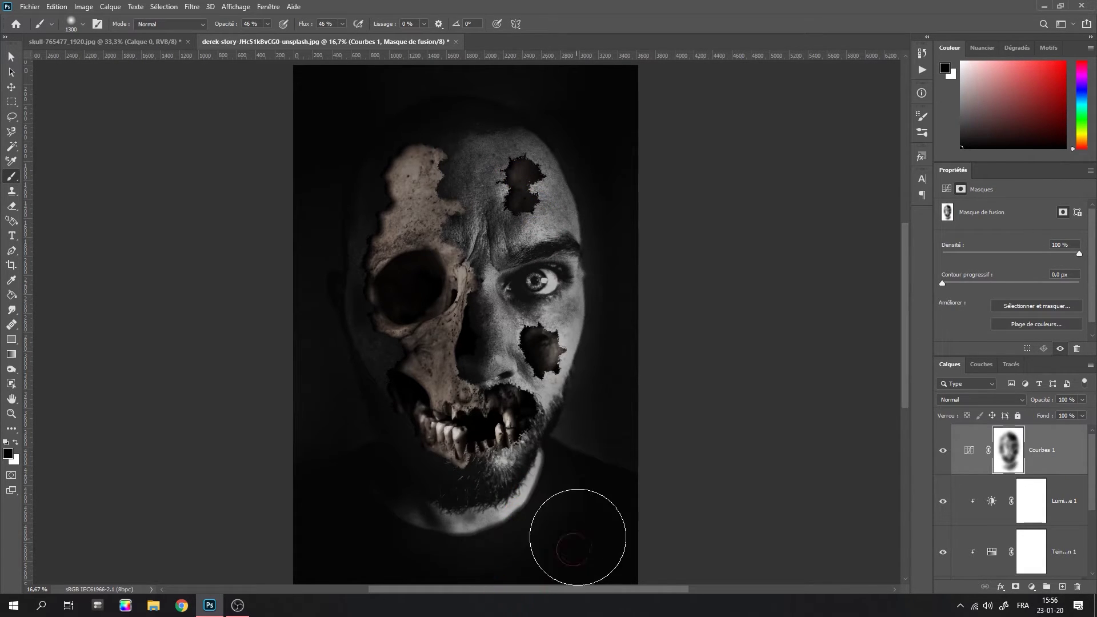
{"action": "left_click", "coordinate": [569, 576]}
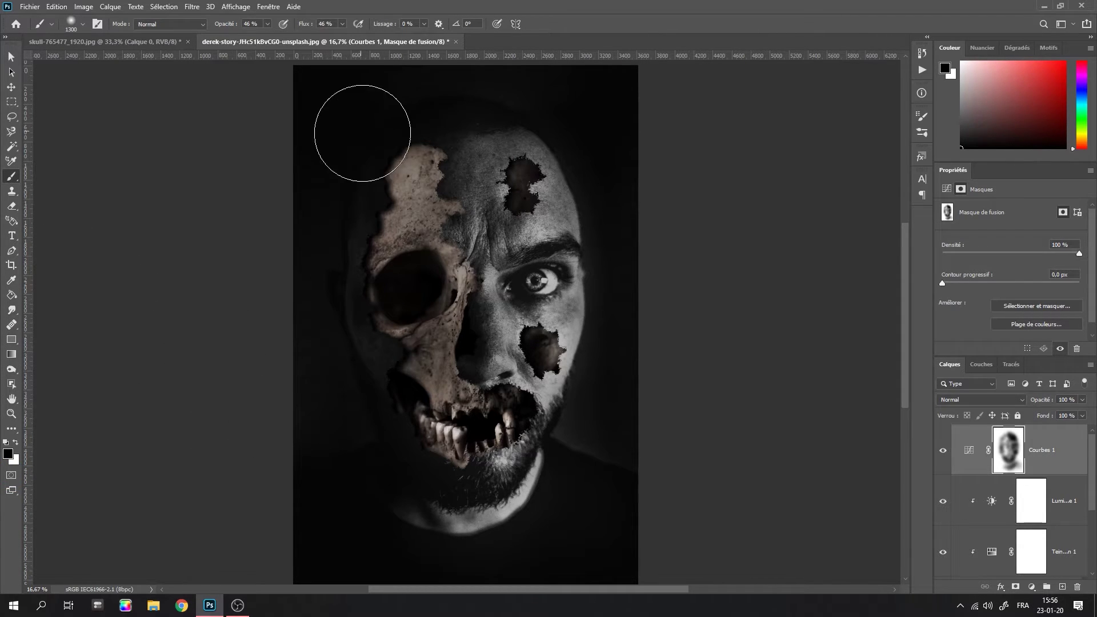
{"action": "left_click", "coordinate": [1082, 401]}
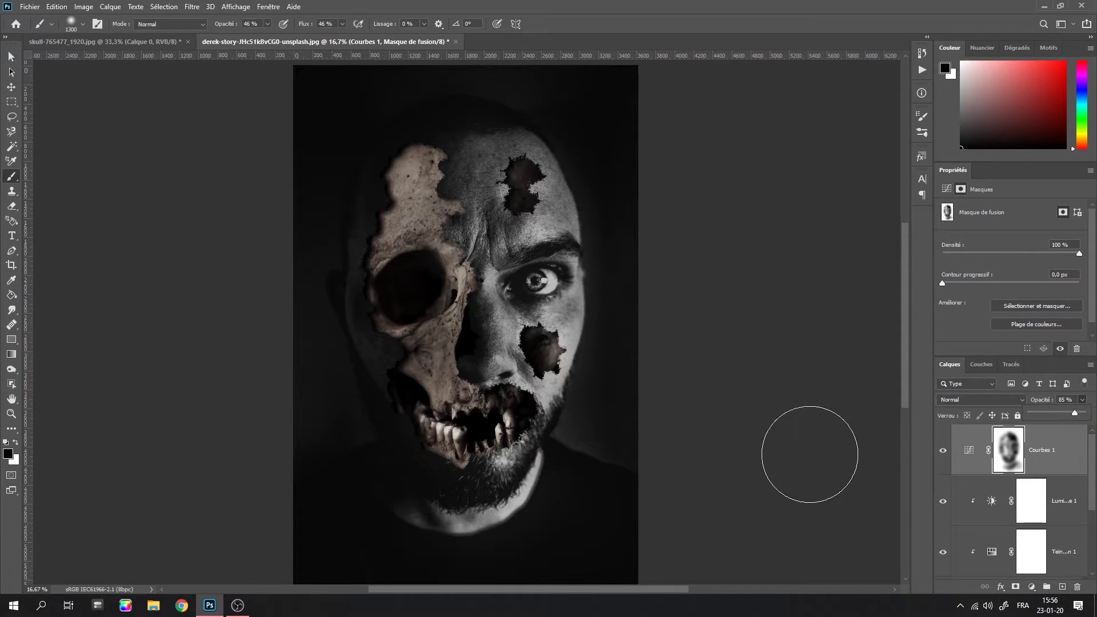
Zoom out to the whole image and select the skull layer Calque 1
{"action": "key", "text": "ctrl+minus"}
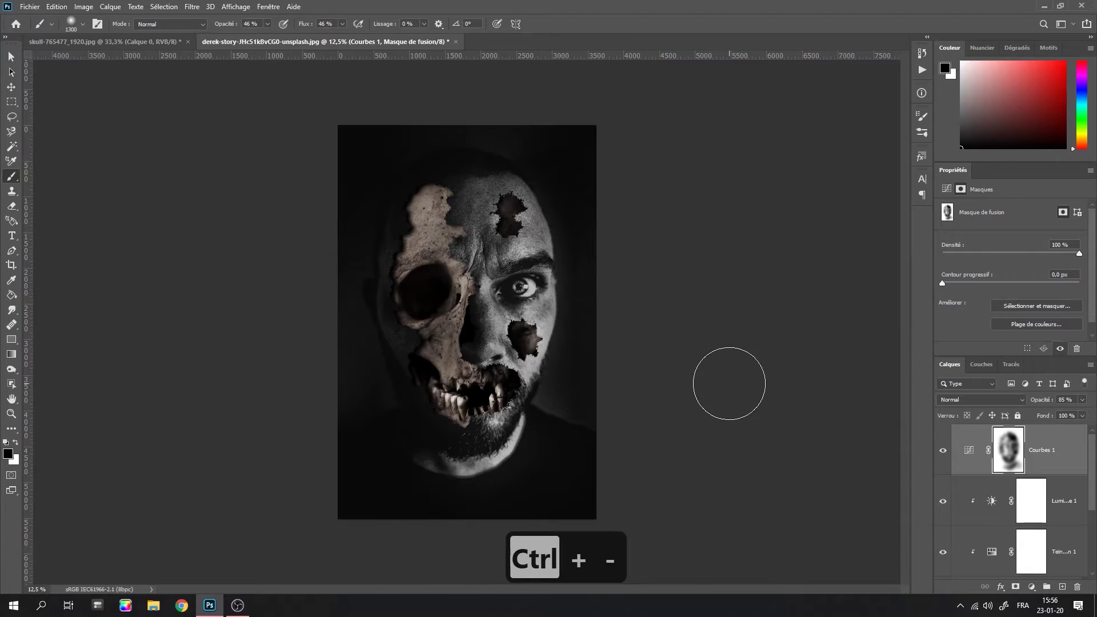
{"action": "key", "text": "bracketright"}
{"action": "key", "text": "bracketright"}
{"action": "key", "text": "bracketright"}
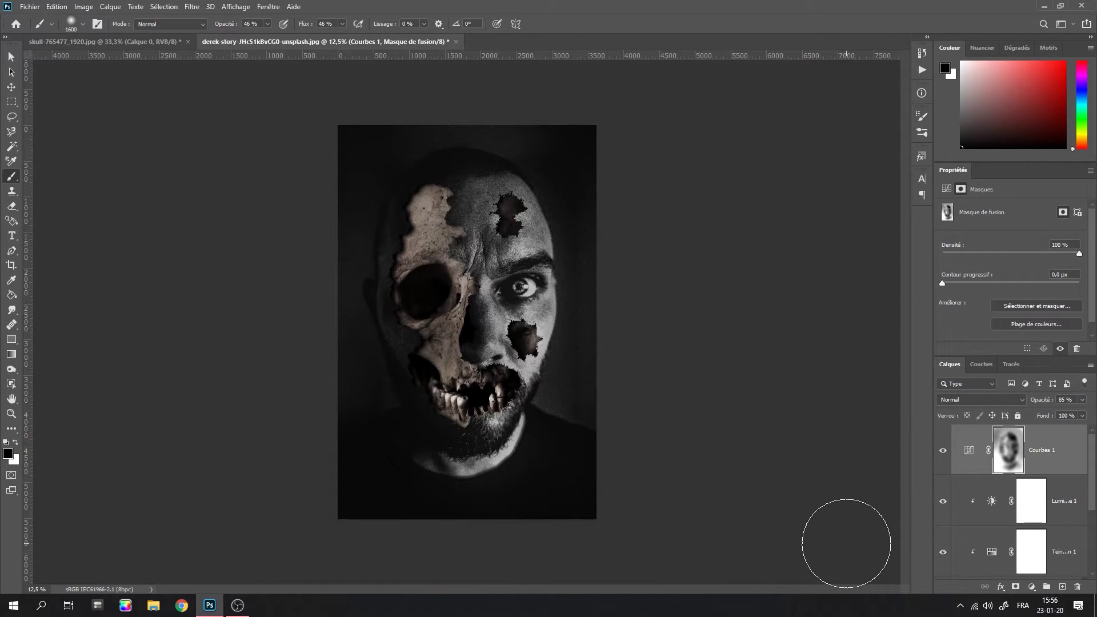
{"action": "scroll", "coordinate": [1017, 515], "scroll_direction": "down", "scroll_amount": 3}
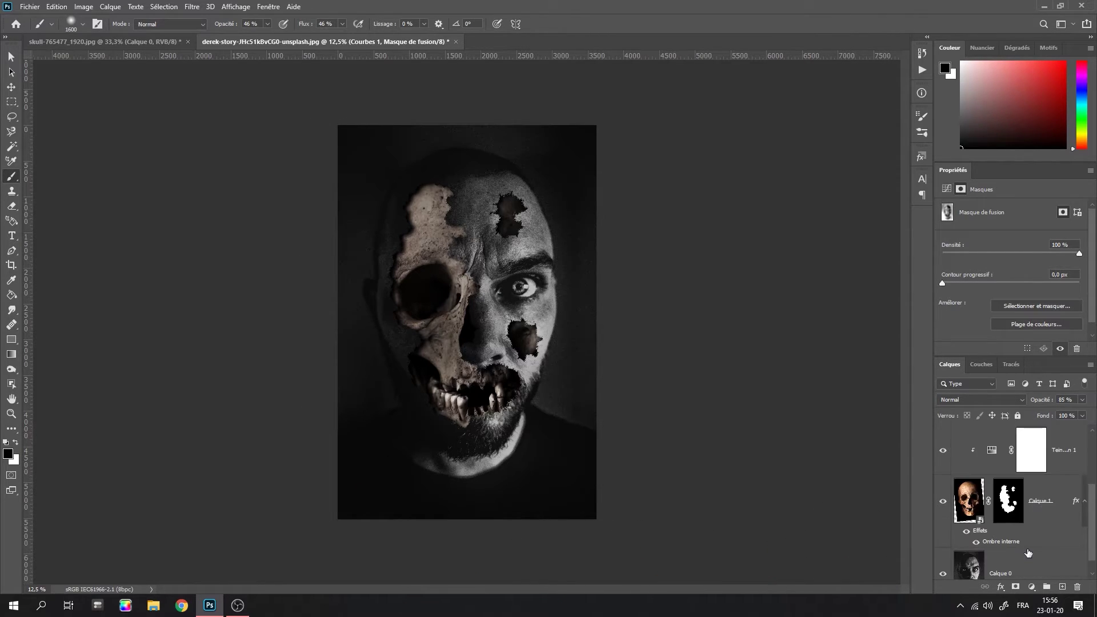
{"action": "left_click", "coordinate": [983, 507]}
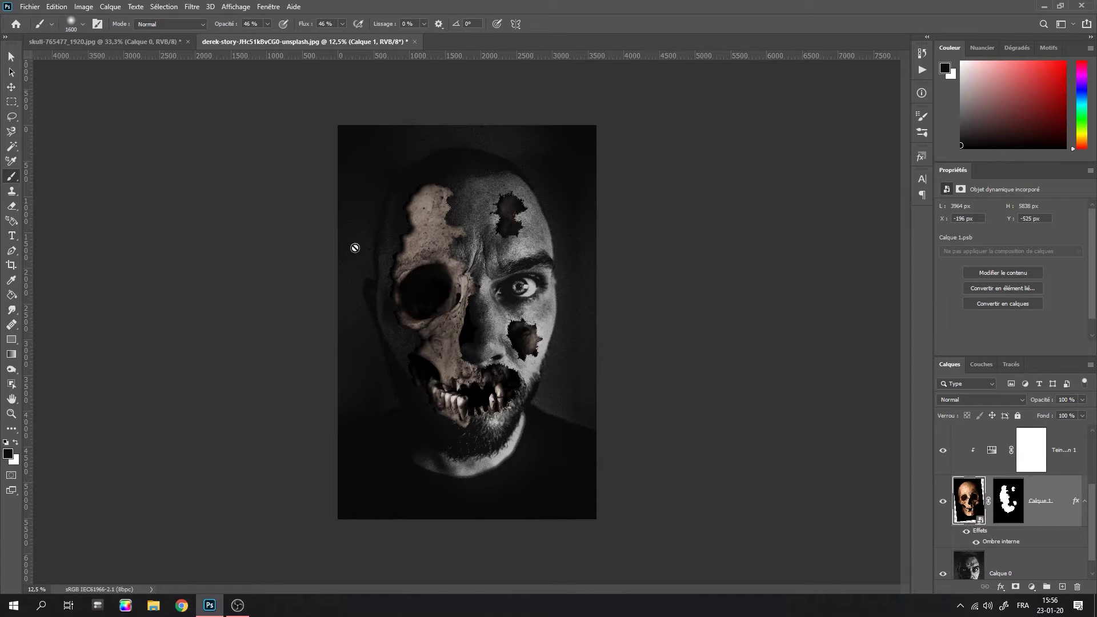
Add an Ajout de bruit smart filter to the skull: 34,77%, Uniforme, Monochromatique
{"action": "left_click", "coordinate": [192, 6]}
{"action": "mouse_move", "coordinate": [256, 135]}
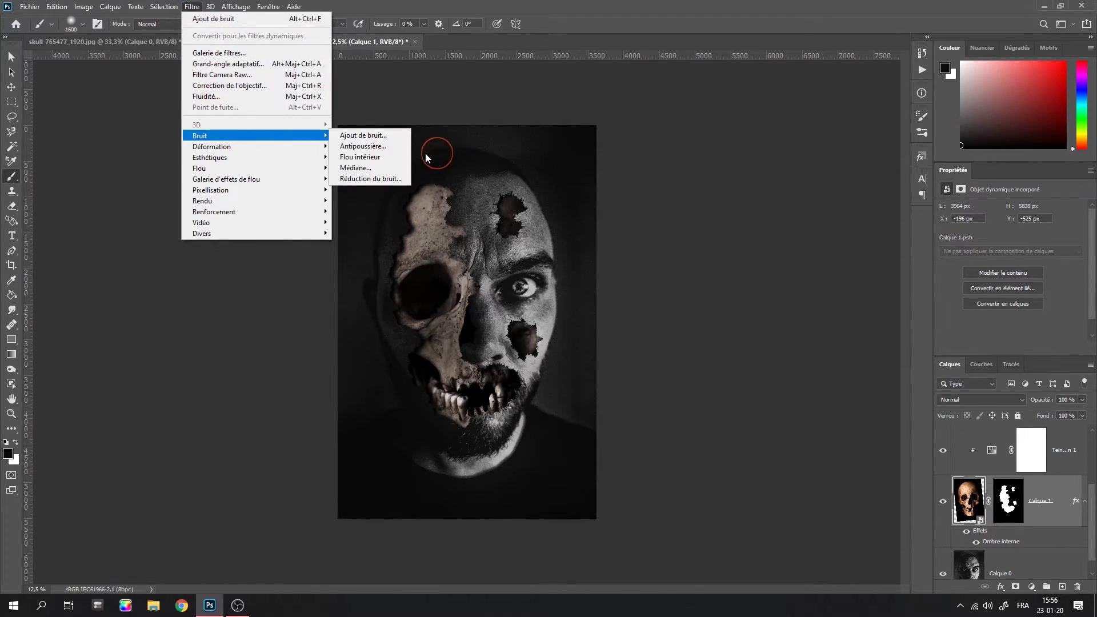
{"action": "left_click", "coordinate": [369, 136]}
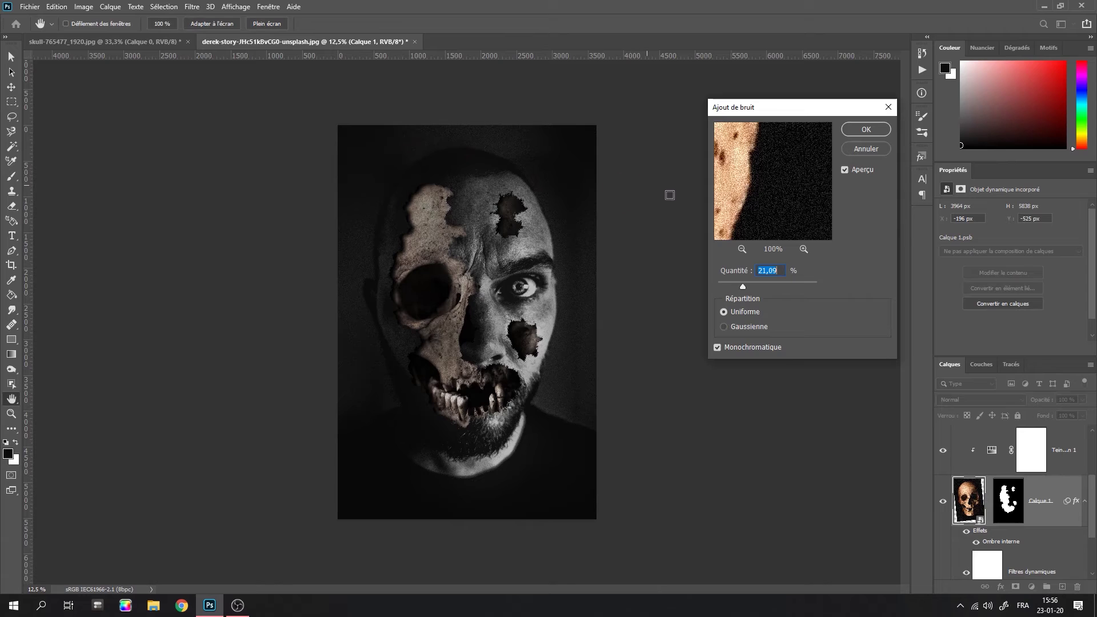
{"action": "key", "text": "ctrl+plus"}
{"action": "key", "text": "ctrl+plus"}
{"action": "key", "text": "ctrl+plus"}
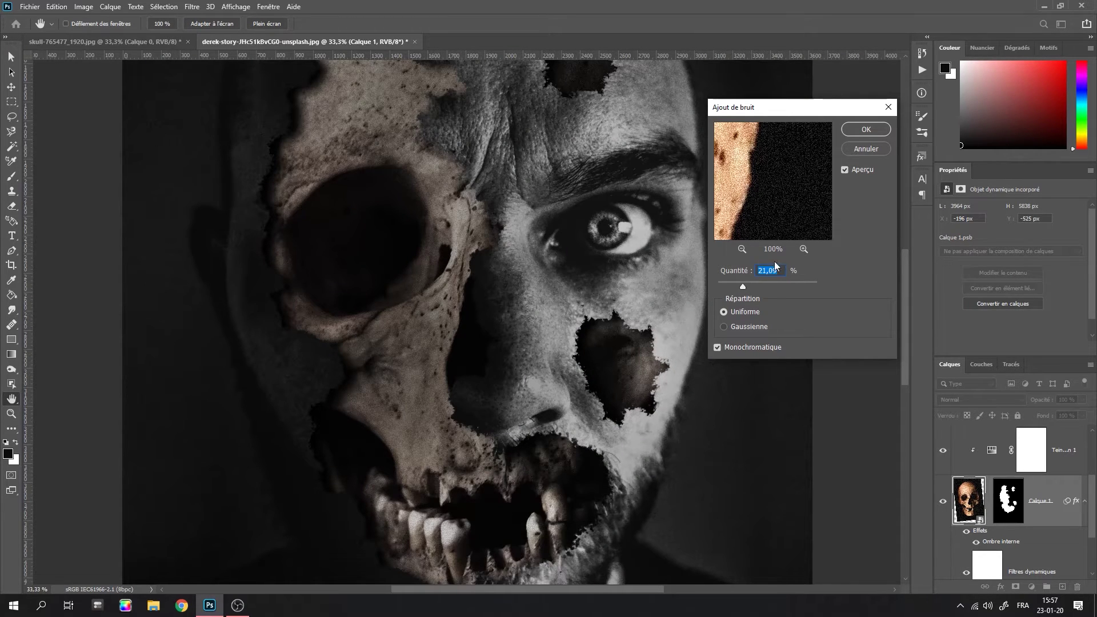
{"action": "left_click_drag", "start_coordinate": [763, 283], "coordinate": [767, 283]}
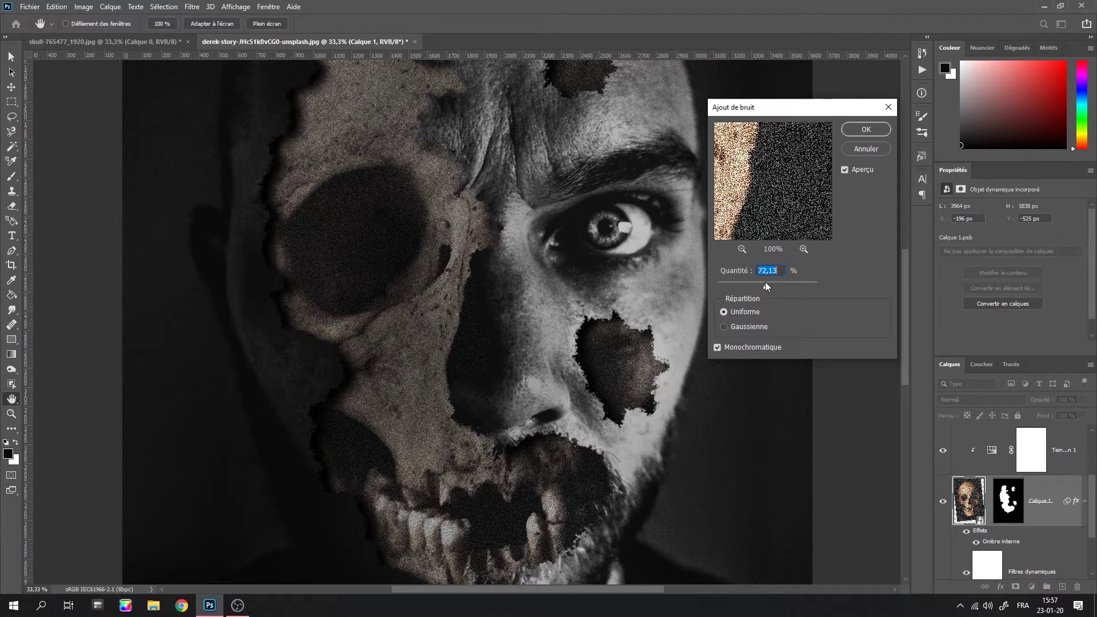
{"action": "left_click_drag", "start_coordinate": [766, 283], "coordinate": [763, 282]}
{"action": "left_click", "coordinate": [744, 328]}
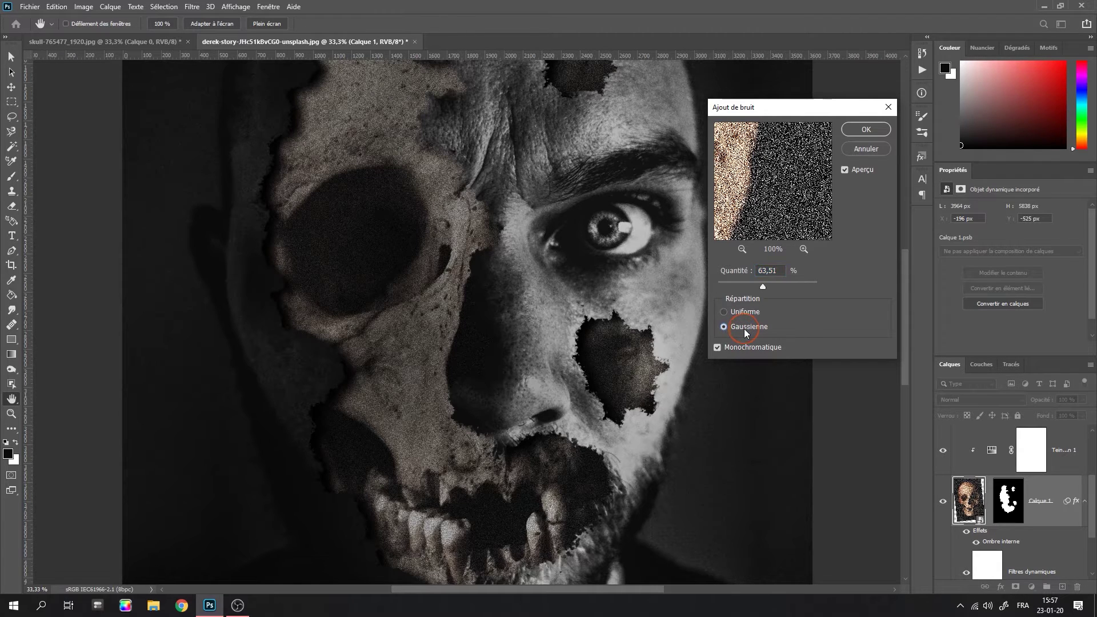
{"action": "left_click", "coordinate": [744, 312]}
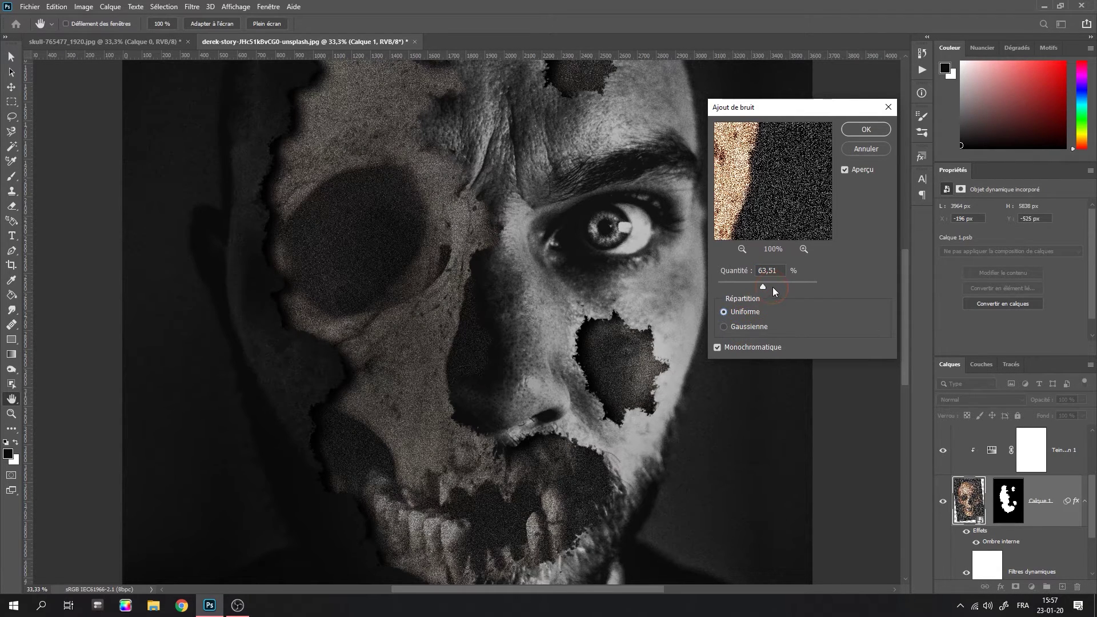
{"action": "left_click_drag", "start_coordinate": [763, 286], "coordinate": [752, 287]}
{"action": "left_click", "coordinate": [780, 269]}
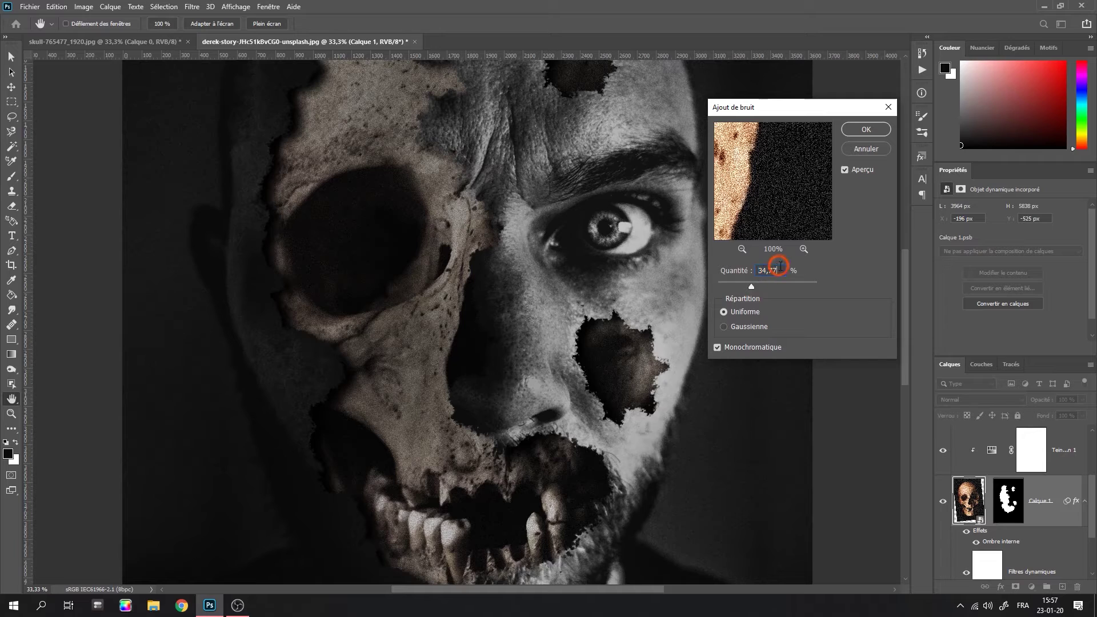
Apply the noise filter and select the Courbes 1 layer mask
{"action": "key", "text": "Return"}
{"action": "key", "text": "b"}
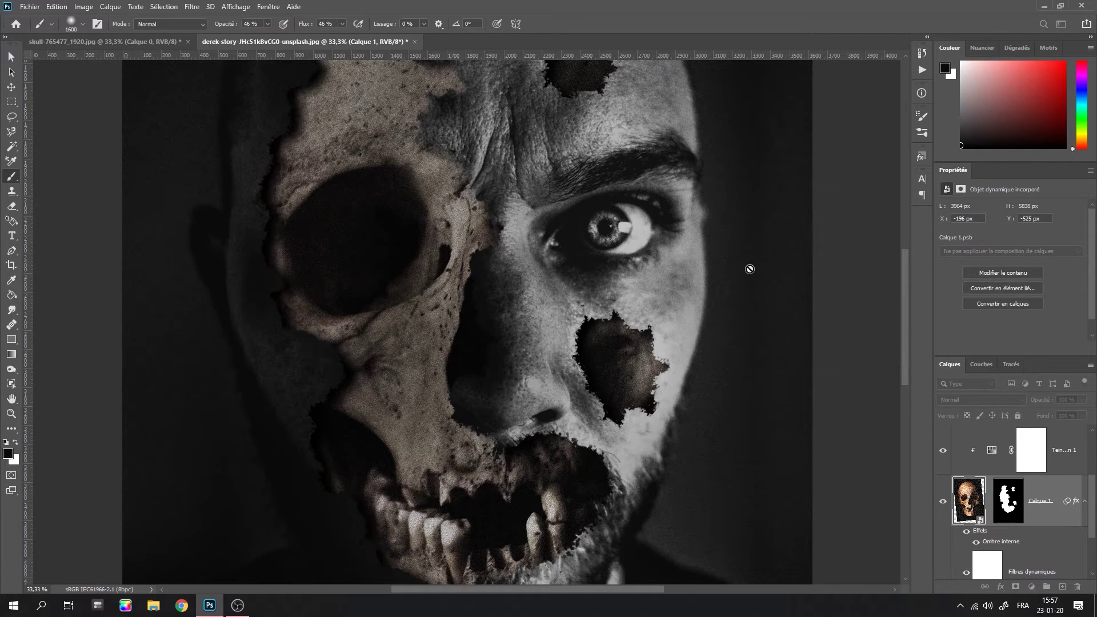
{"action": "key", "text": "ctrl+minus"}
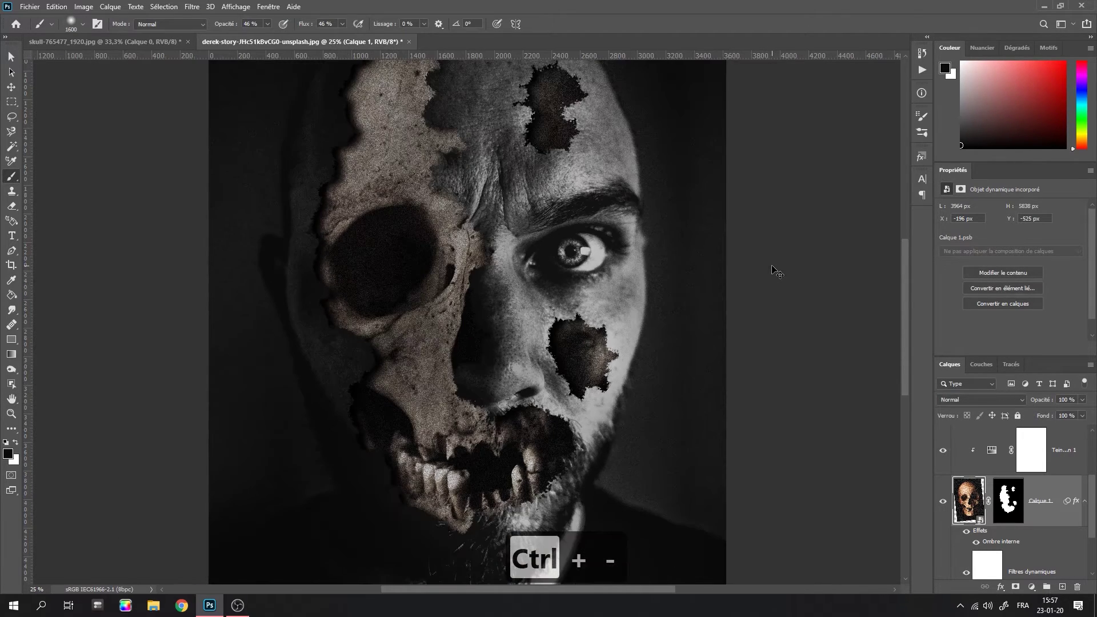
{"action": "key", "text": "ctrl+minus"}
{"action": "key", "text": "ctrl+minus"}
{"action": "key", "text": "ctrl+plus"}
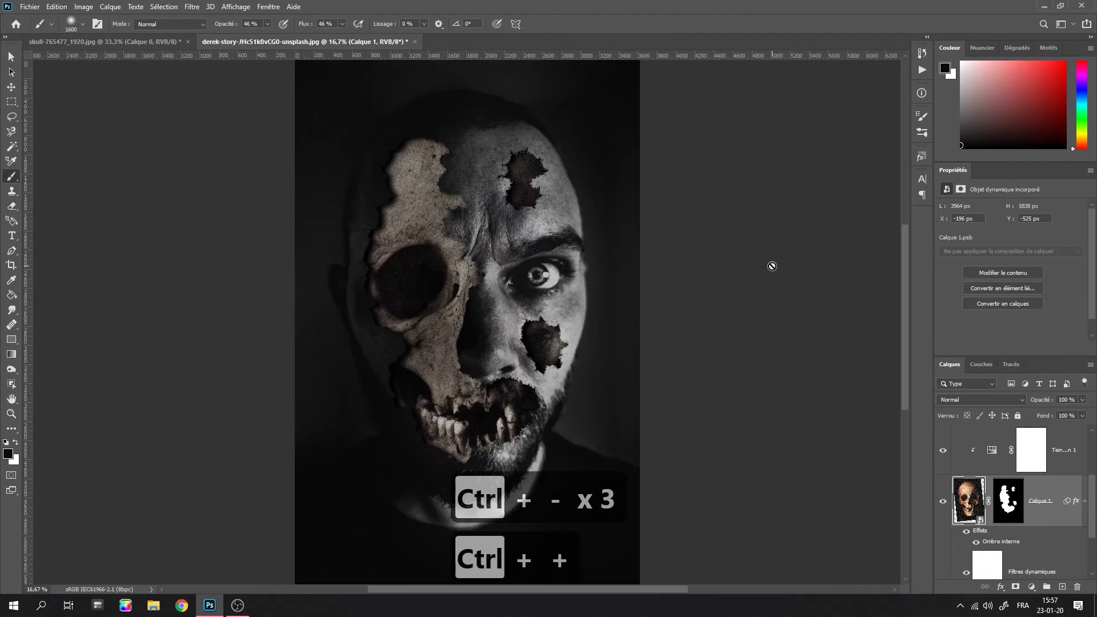
{"action": "key", "text": "ctrl+minus"}
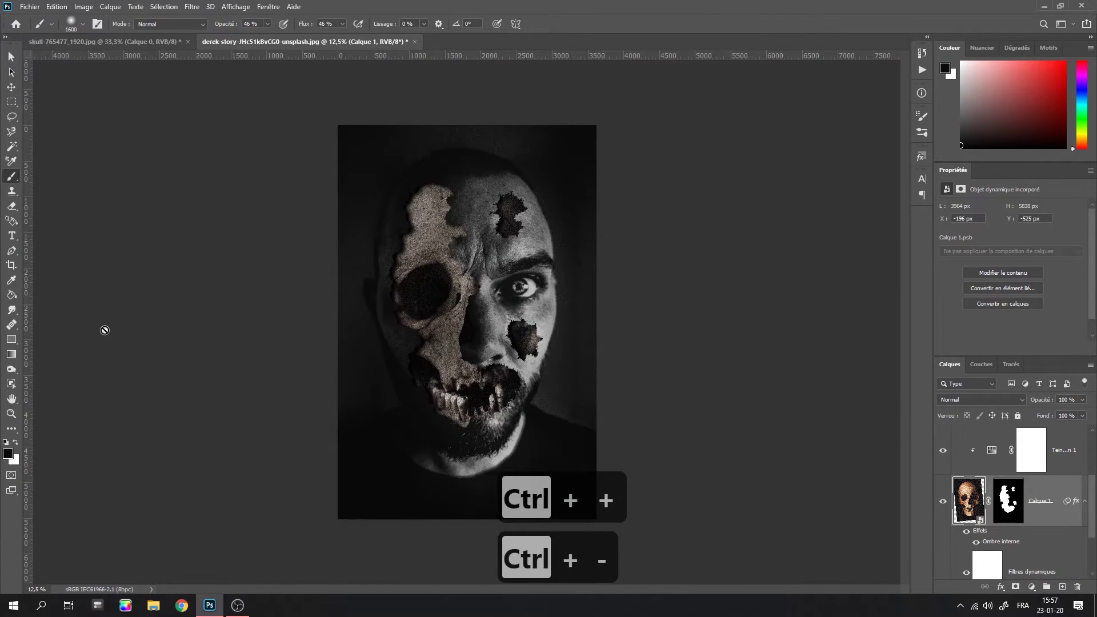
{"action": "scroll", "coordinate": [1049, 467], "scroll_direction": "up", "scroll_amount": 2}
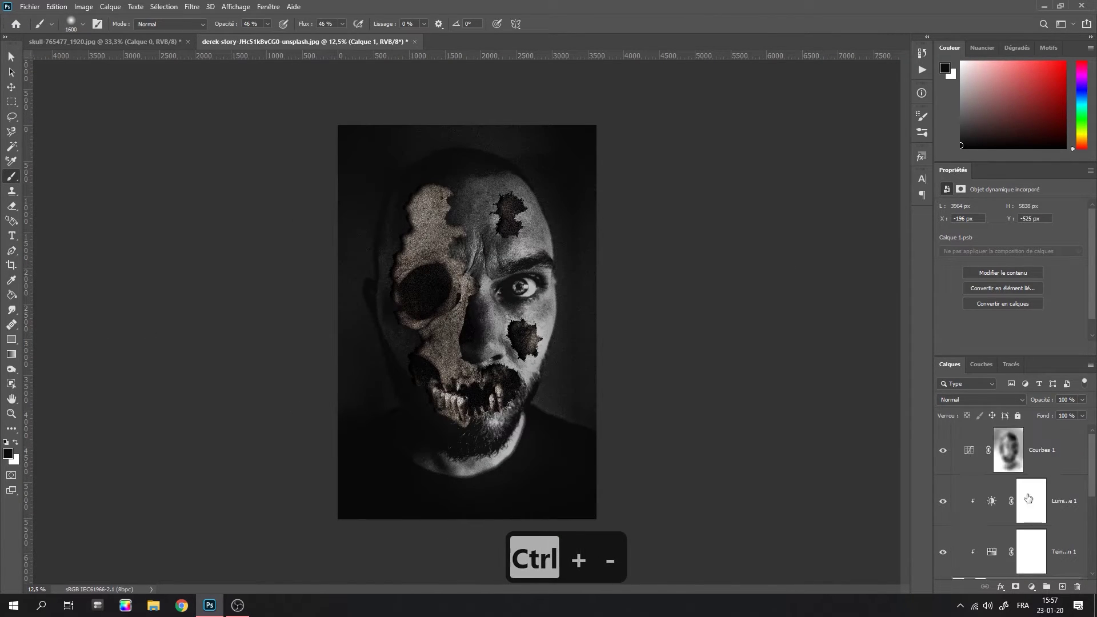
{"action": "left_click", "coordinate": [1009, 448]}
{"action": "left_click", "coordinate": [943, 451]}
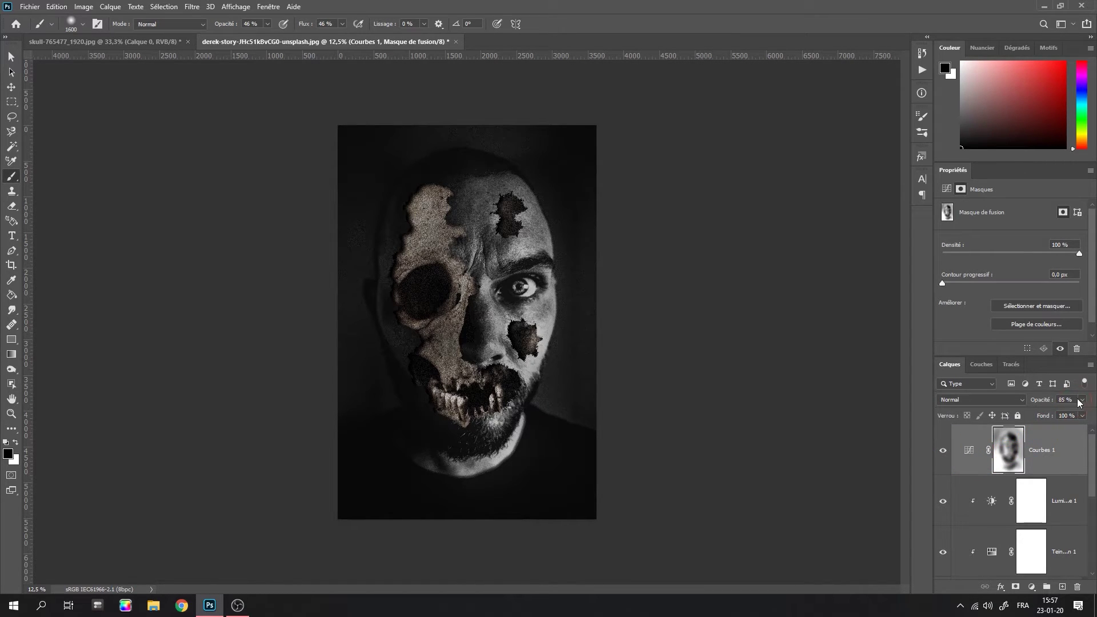
Set Courbes 1 to 100% opacity and paint its mask over the eye socket toward the nose
{"action": "left_click_drag", "start_coordinate": [1088, 413], "coordinate": [1090, 411]}
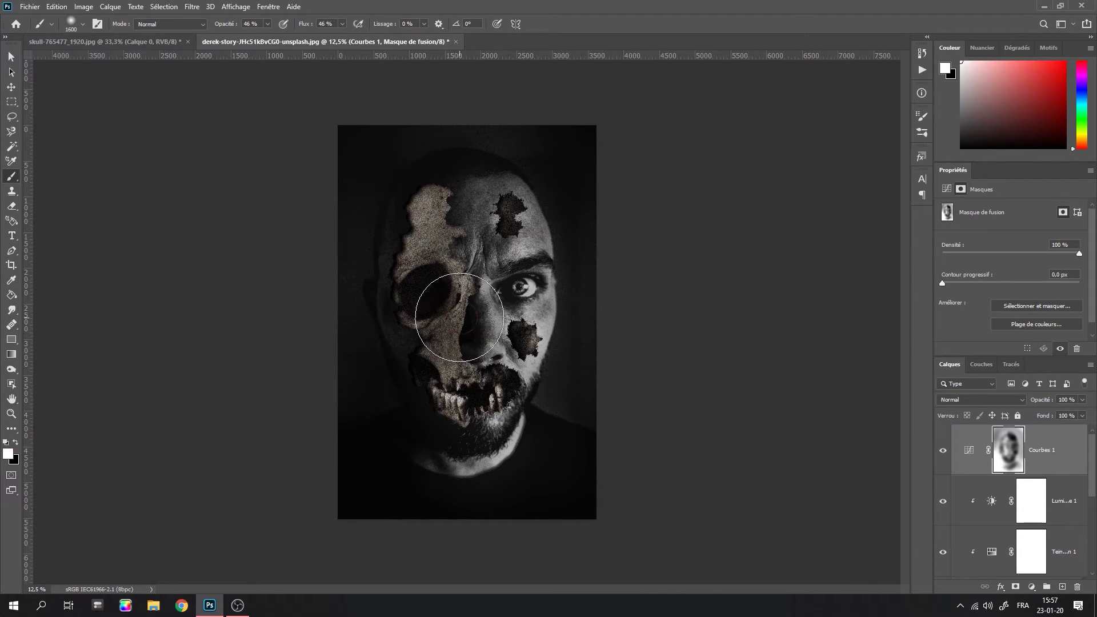
{"action": "key", "text": "bracketleft"}
{"action": "key", "text": "bracketleft"}
{"action": "key", "text": "bracketleft"}
{"action": "key", "text": "bracketleft"}
{"action": "key", "text": "bracketleft"}
{"action": "mouse_move", "coordinate": [433, 300]}
{"action": "left_mouse_down"}
{"action": "mouse_move", "coordinate": [457, 306]}
{"action": "mouse_move", "coordinate": [421, 306]}
{"action": "mouse_move", "coordinate": [478, 326]}
{"action": "left_mouse_up"}
{"action": "scroll", "coordinate": [1011, 527], "scroll_direction": "down", "scroll_amount": 5}
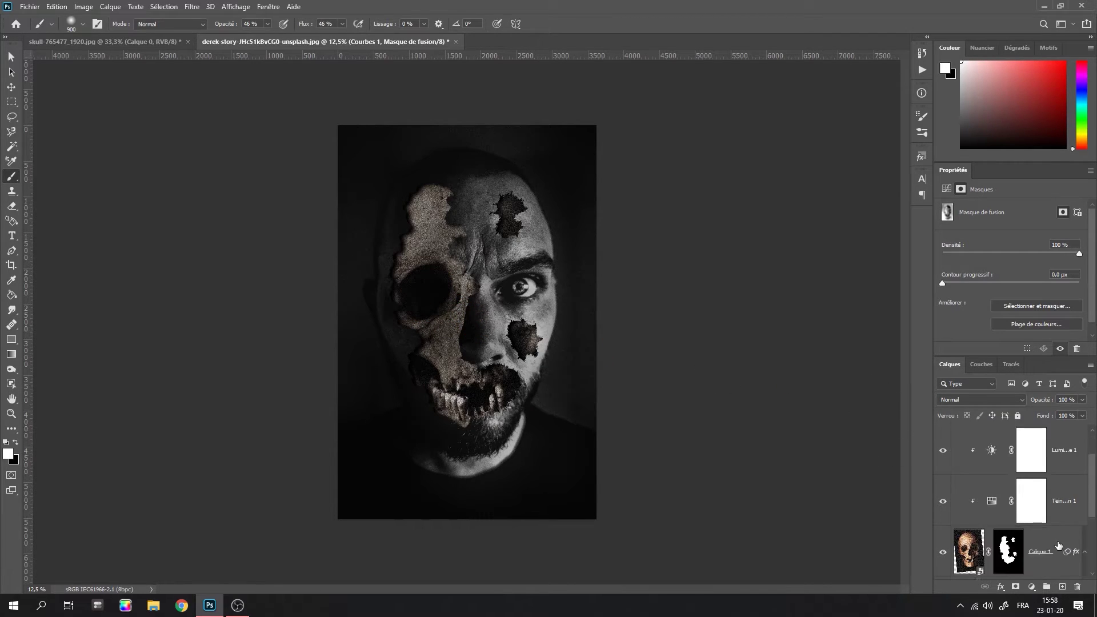
With custom brush 35 on Calque 1's mask, reveal more skull around the nose, eye and teeth
{"action": "left_click", "coordinate": [1009, 473]}
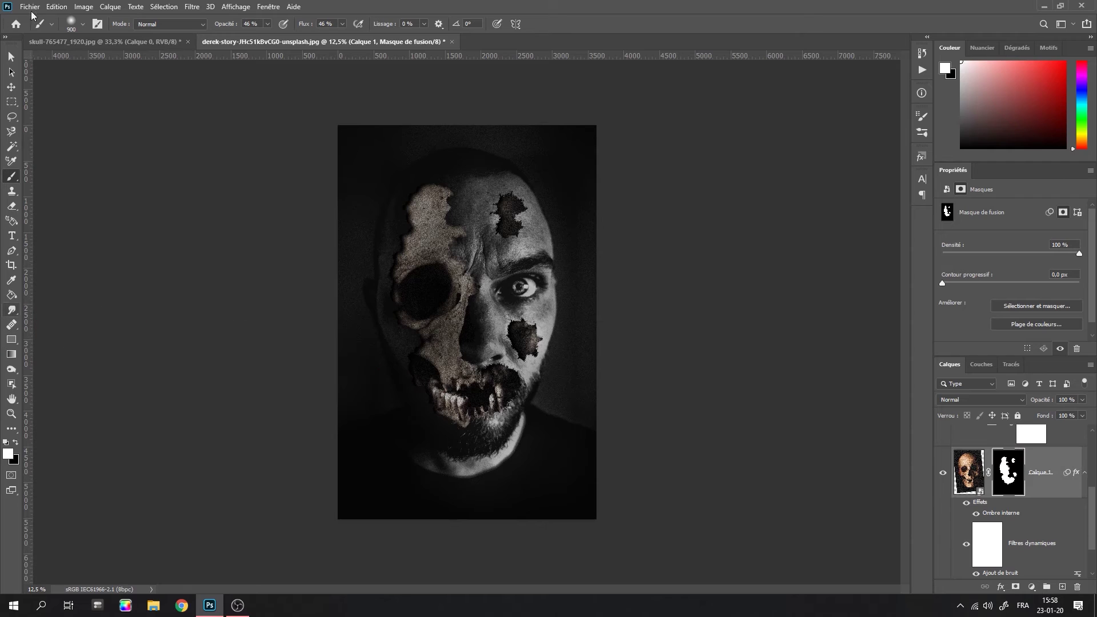
{"action": "left_click", "coordinate": [79, 22]}
{"action": "double_click", "coordinate": [421, 177]}
{"action": "key", "text": "ctrl+plus"}
{"action": "key", "text": "ctrl+plus"}
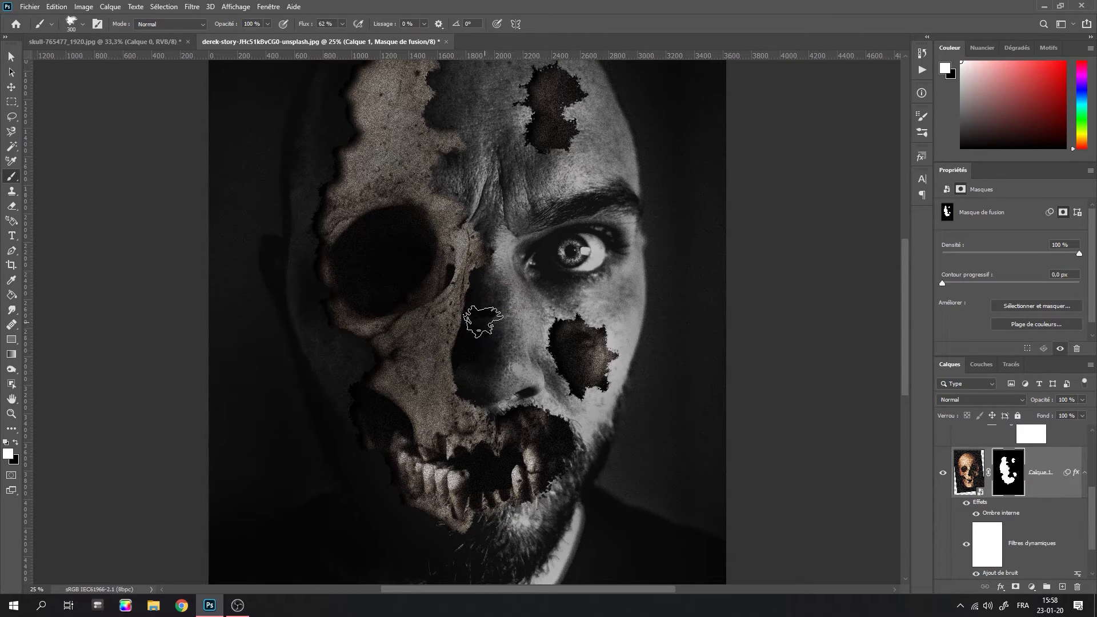
{"action": "key", "text": "]"}
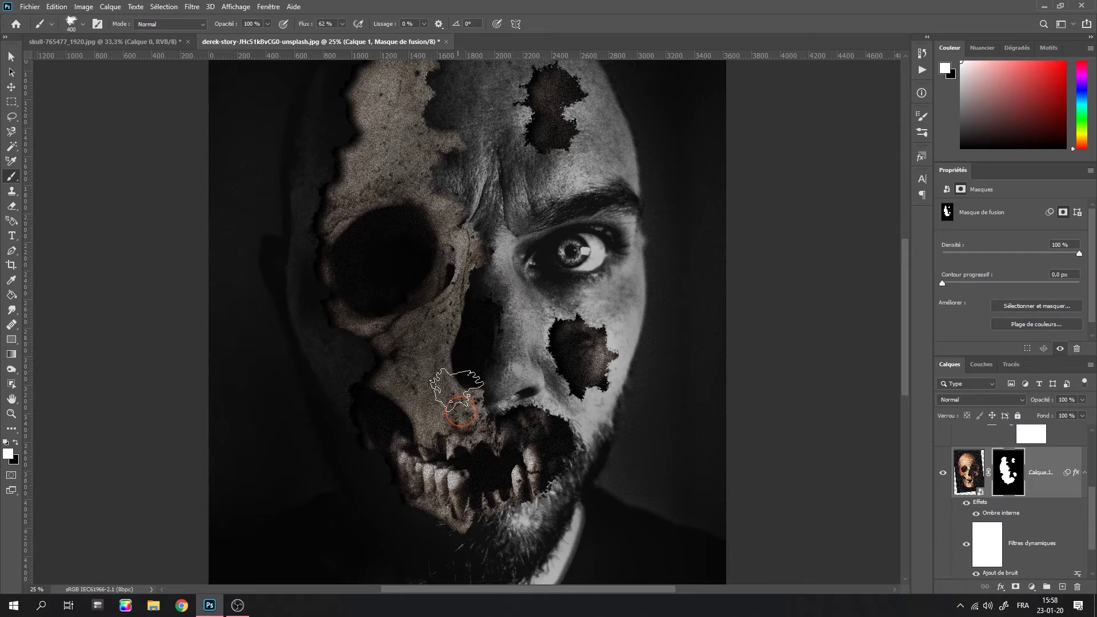
{"action": "mouse_move", "coordinate": [461, 411]}
{"action": "left_mouse_down"}
{"action": "mouse_move", "coordinate": [459, 381]}
{"action": "mouse_move", "coordinate": [479, 370]}
{"action": "left_mouse_up"}
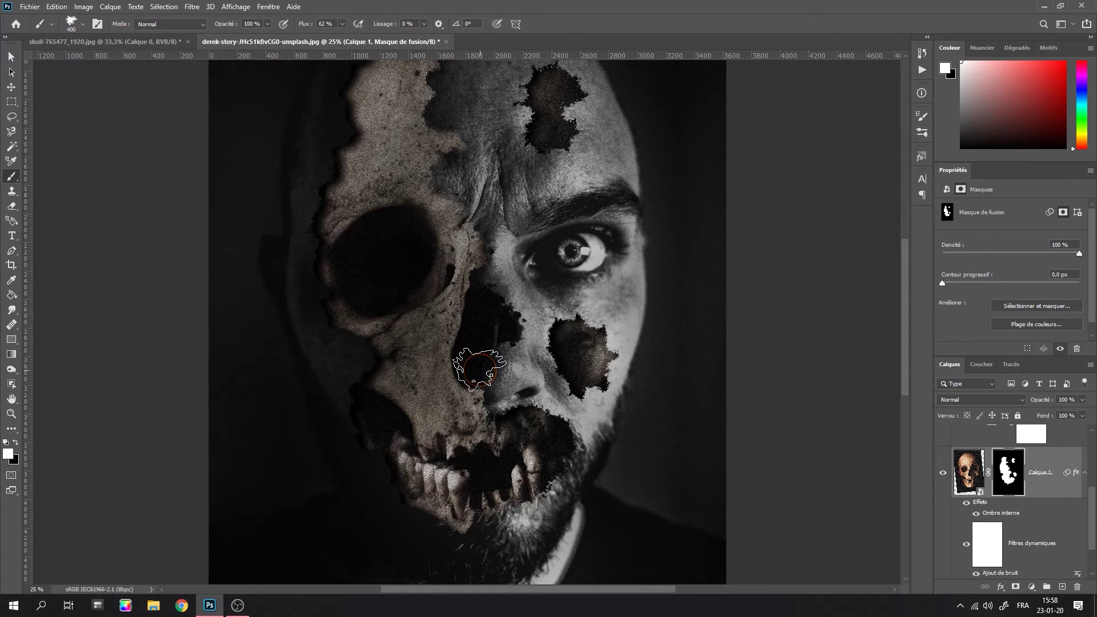
{"action": "left_click_drag", "start_coordinate": [489, 252], "coordinate": [462, 321]}
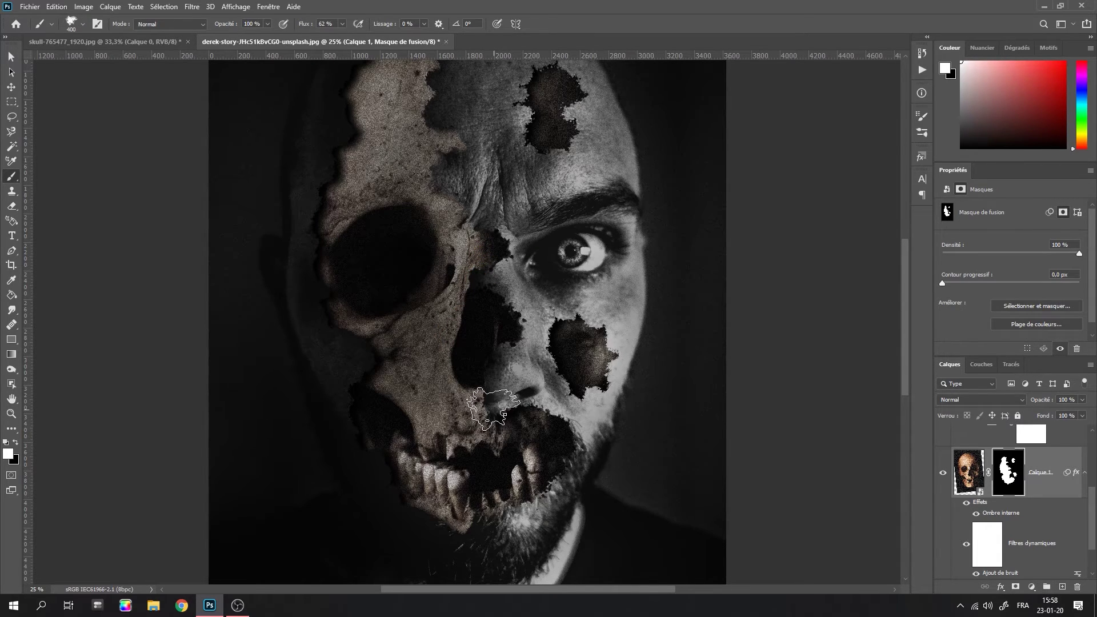
{"action": "left_click_drag", "start_coordinate": [442, 490], "coordinate": [428, 509]}
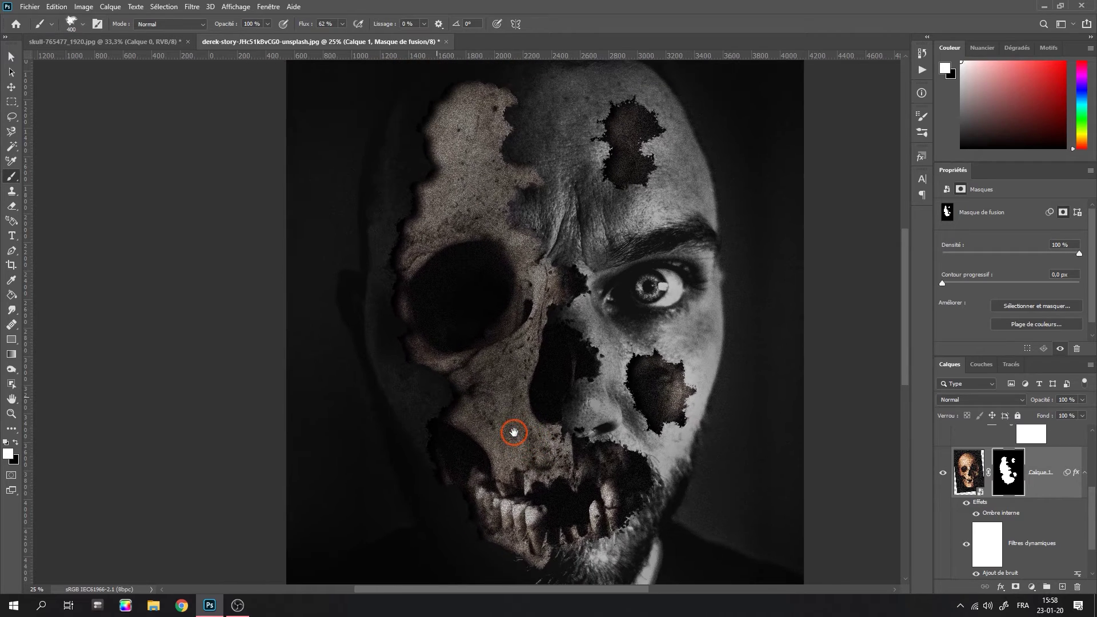
Touch up the skull's forehead edge and enlarge the forehead and right-cheek bone patches
{"action": "mouse_move", "coordinate": [436, 397]}
{"action": "left_mouse_down"}
{"action": "mouse_move", "coordinate": [534, 482]}
{"action": "mouse_move", "coordinate": [447, 519]}
{"action": "left_mouse_up"}
{"action": "left_click_drag", "start_coordinate": [449, 240], "coordinate": [414, 325]}
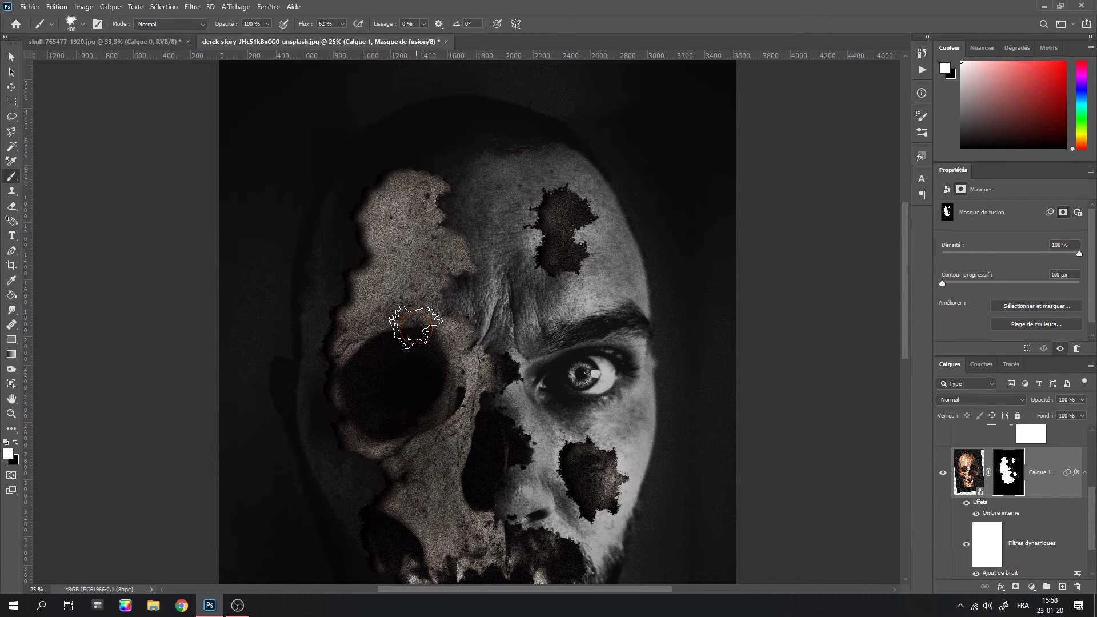
{"action": "left_click", "coordinate": [453, 215]}
{"action": "left_click_drag", "start_coordinate": [453, 245], "coordinate": [480, 200]}
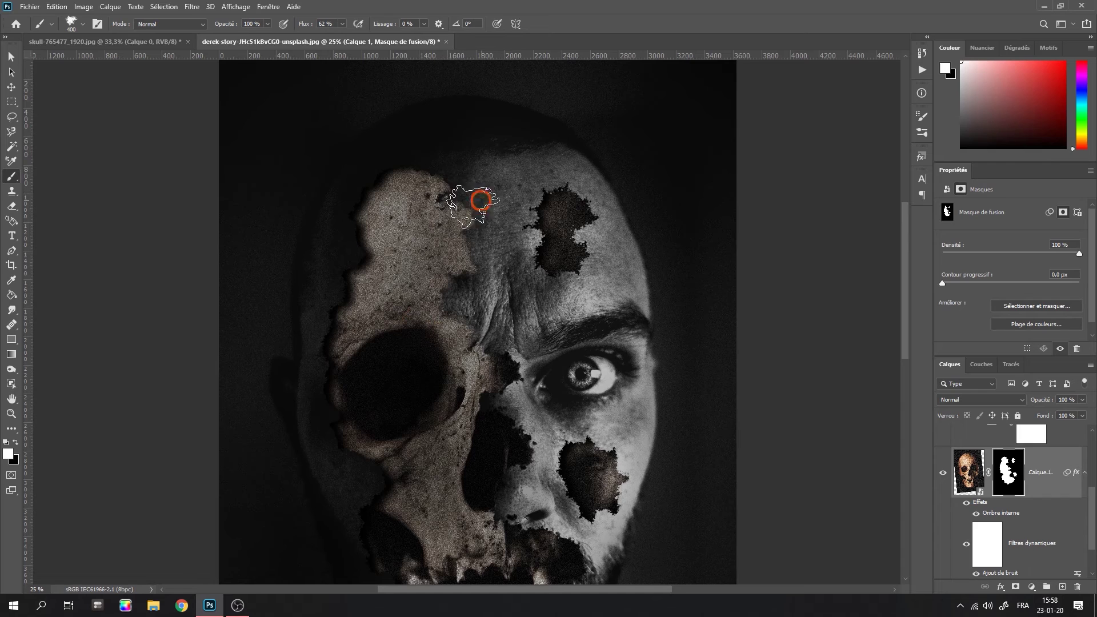
{"action": "left_click_drag", "start_coordinate": [682, 366], "coordinate": [638, 273]}
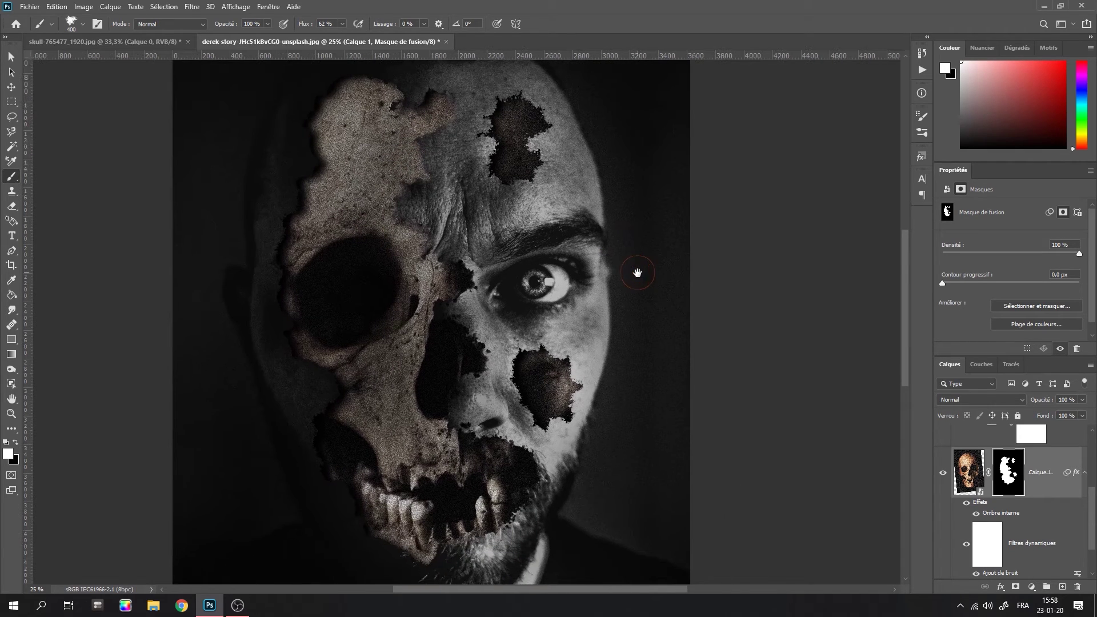
{"action": "left_click", "coordinate": [536, 185]}
{"action": "mouse_move", "coordinate": [528, 169]}
{"action": "left_mouse_down"}
{"action": "mouse_move", "coordinate": [558, 152]}
{"action": "mouse_move", "coordinate": [540, 209]}
{"action": "left_mouse_up"}
{"action": "key", "text": "ctrl+z"}
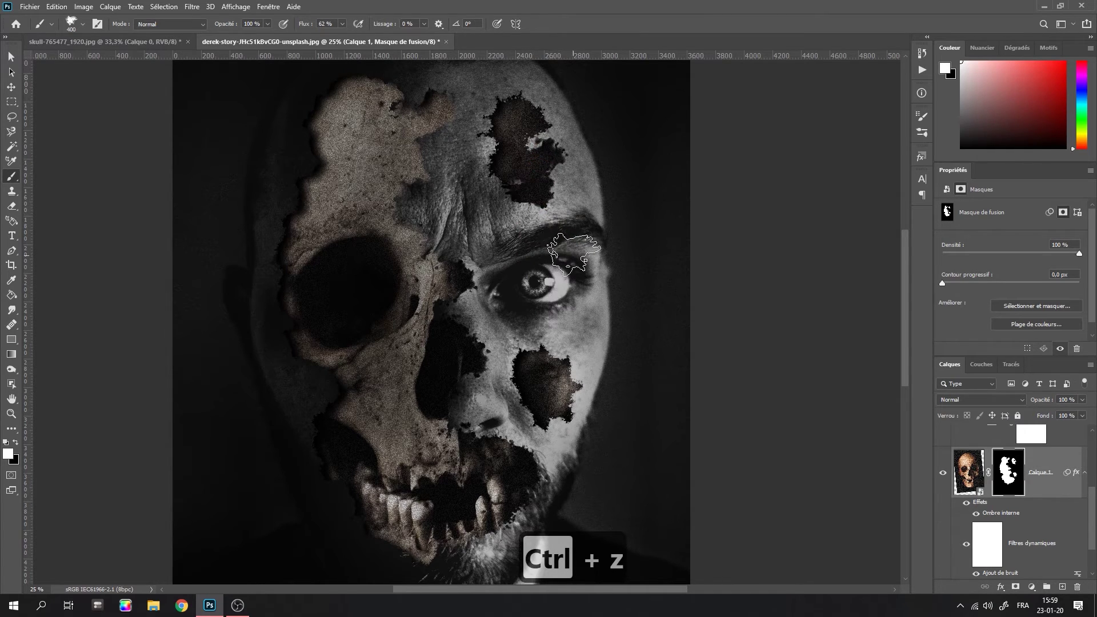
{"action": "left_click_drag", "start_coordinate": [539, 172], "coordinate": [491, 214]}
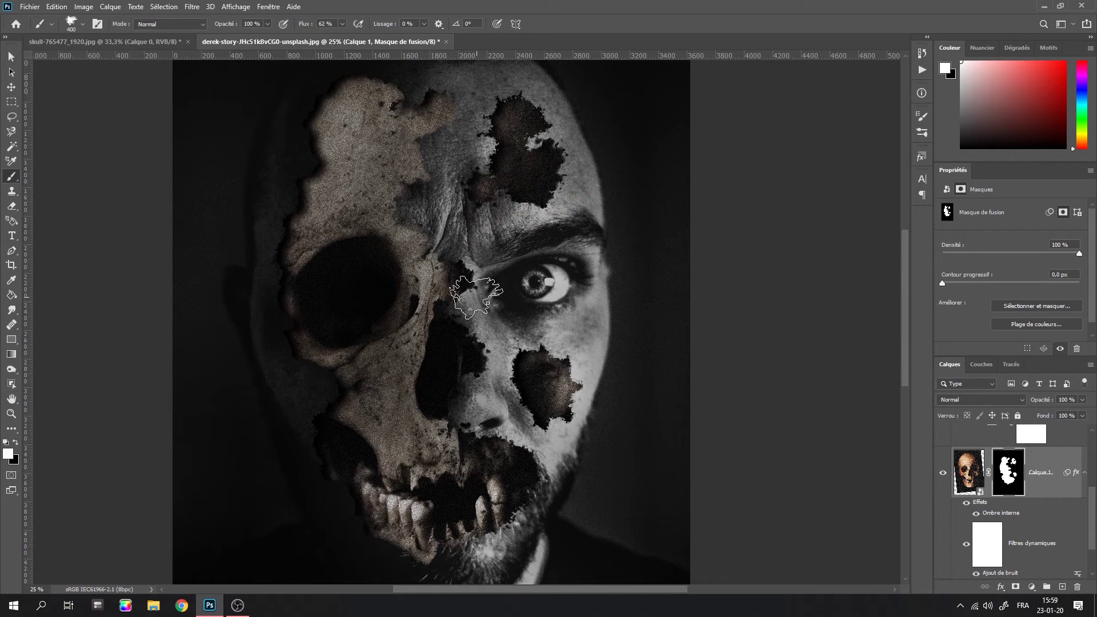
{"action": "left_click_drag", "start_coordinate": [502, 176], "coordinate": [511, 206]}
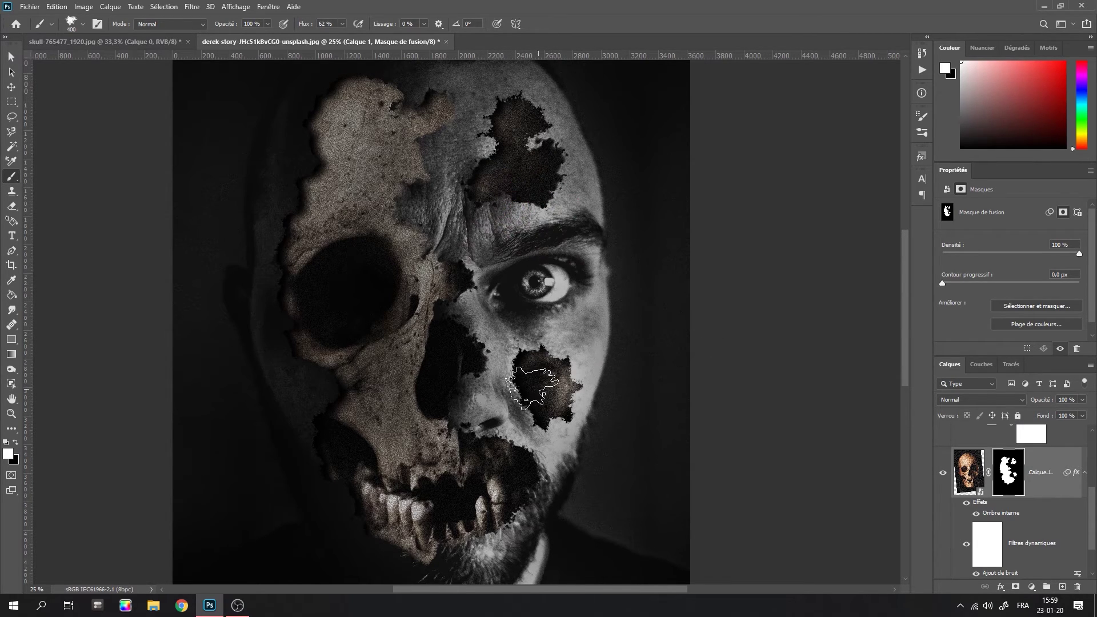
{"action": "left_click_drag", "start_coordinate": [531, 385], "coordinate": [509, 380]}
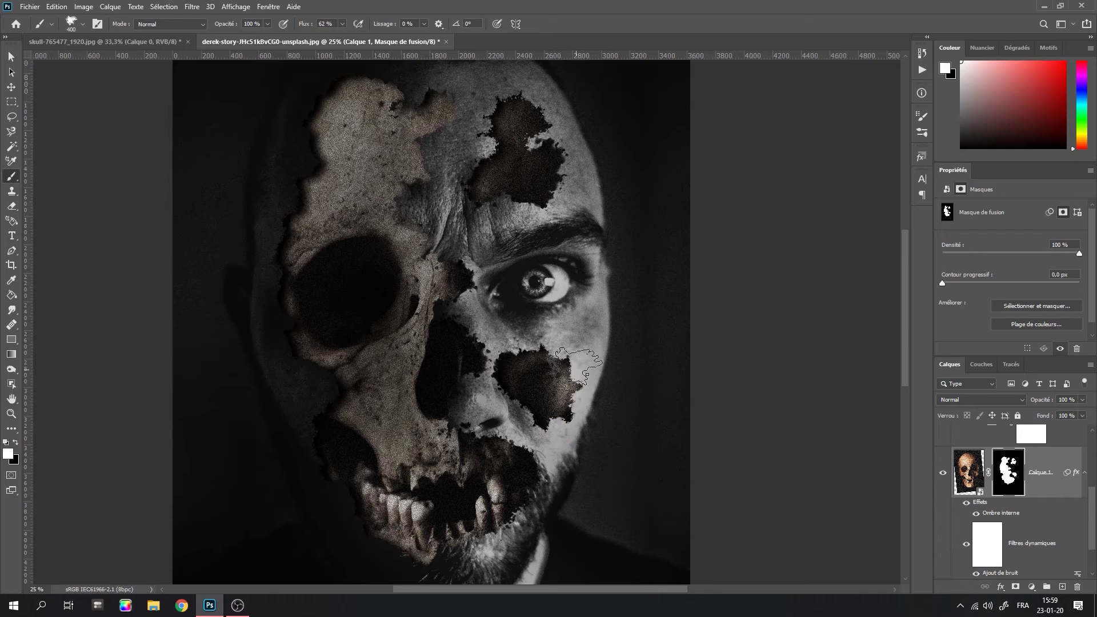
{"action": "left_click_drag", "start_coordinate": [578, 369], "coordinate": [551, 420]}
Reduce Calque 1's Ajout de bruit smart filter Quantité from 38 % to 23,47 %
{"action": "key", "text": "ctrl+minus"}
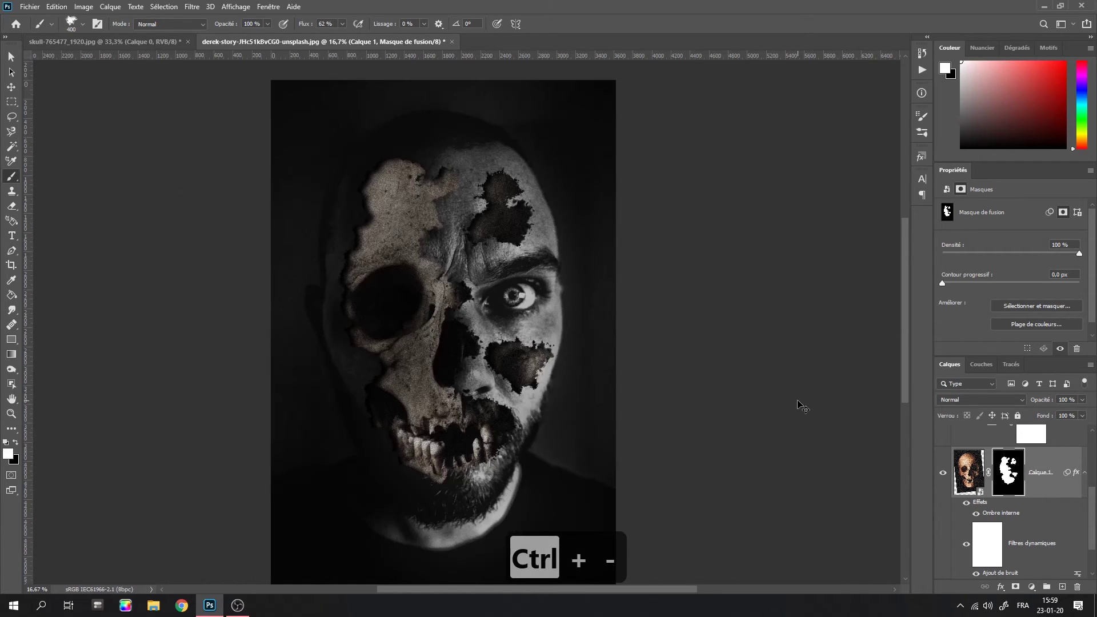
{"action": "key", "text": "ctrl+minus"}
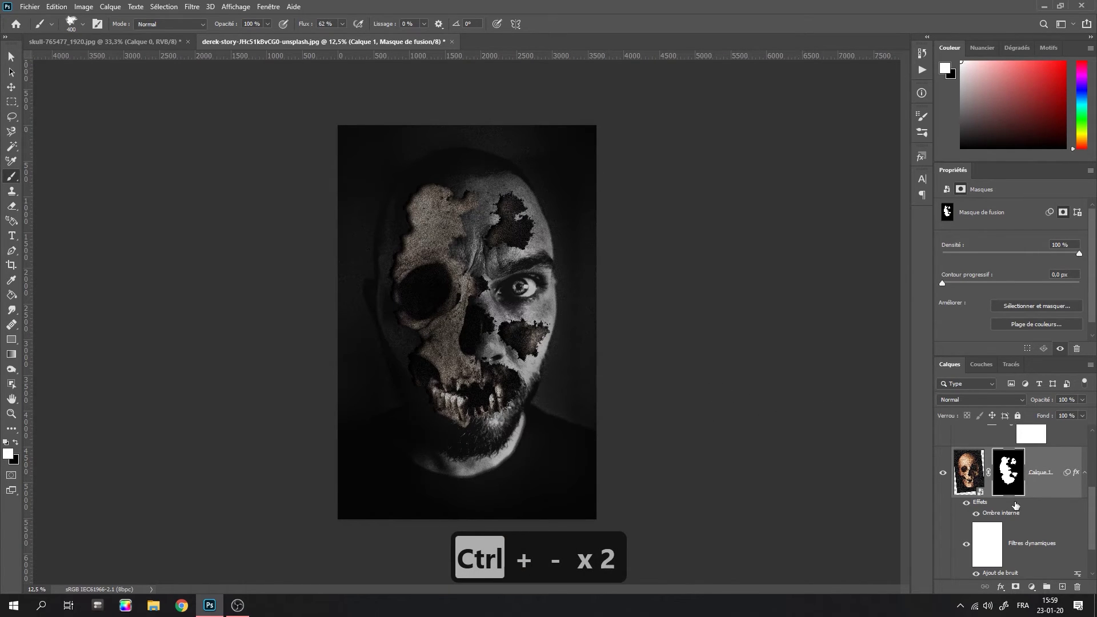
{"action": "scroll", "coordinate": [1015, 505], "scroll_direction": "down", "scroll_amount": 2}
{"action": "left_click", "coordinate": [990, 506]}
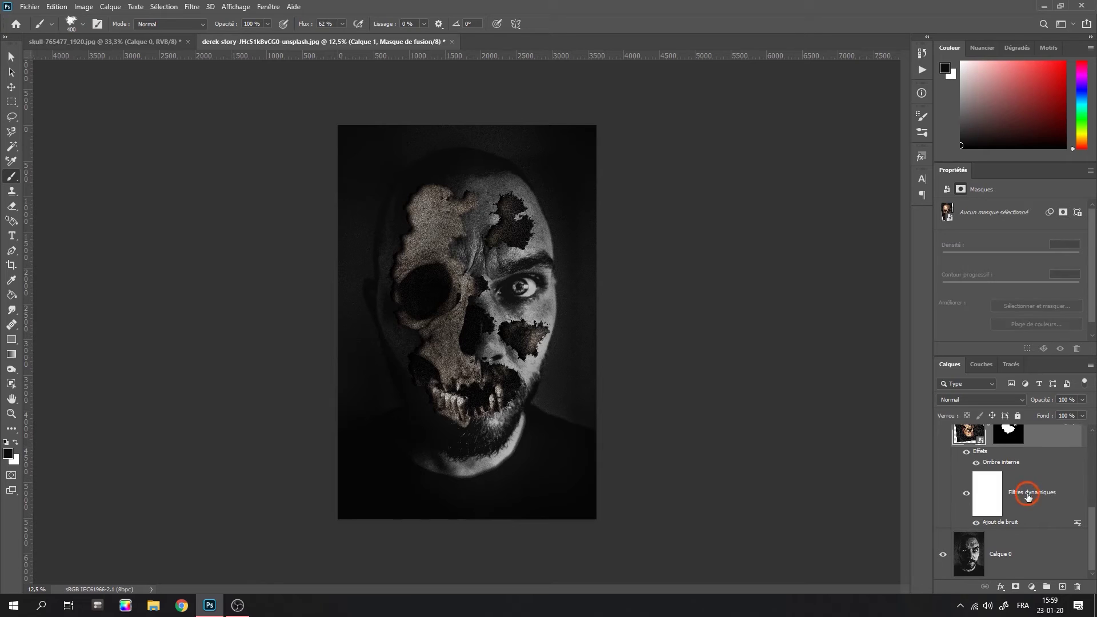
{"action": "left_click", "coordinate": [988, 504]}
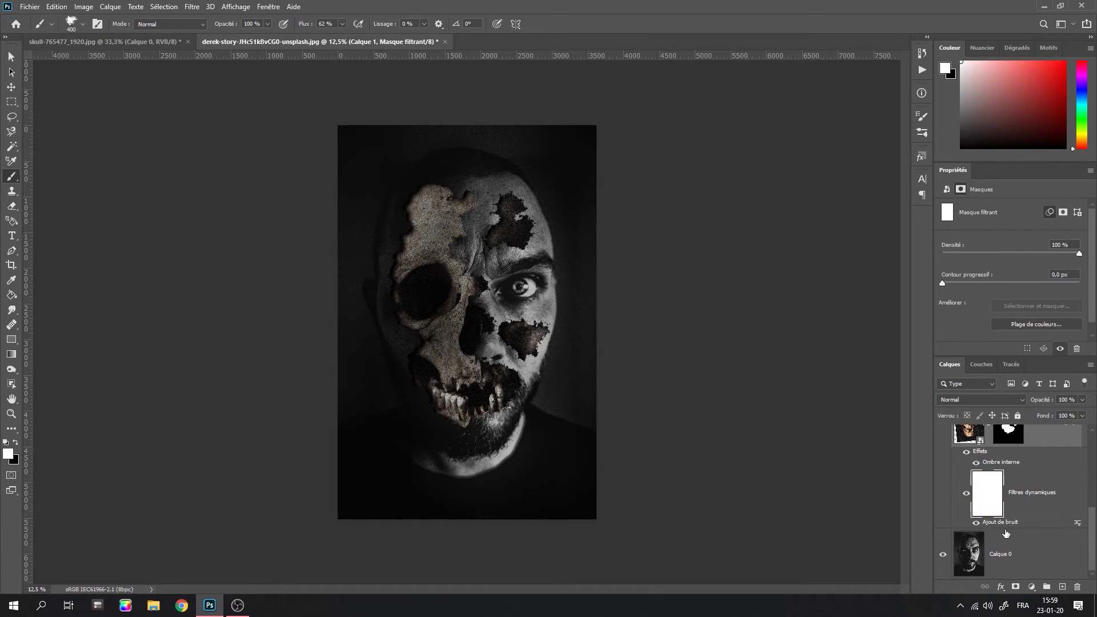
{"action": "left_click", "coordinate": [1006, 524]}
{"action": "double_click", "coordinate": [1006, 526]}
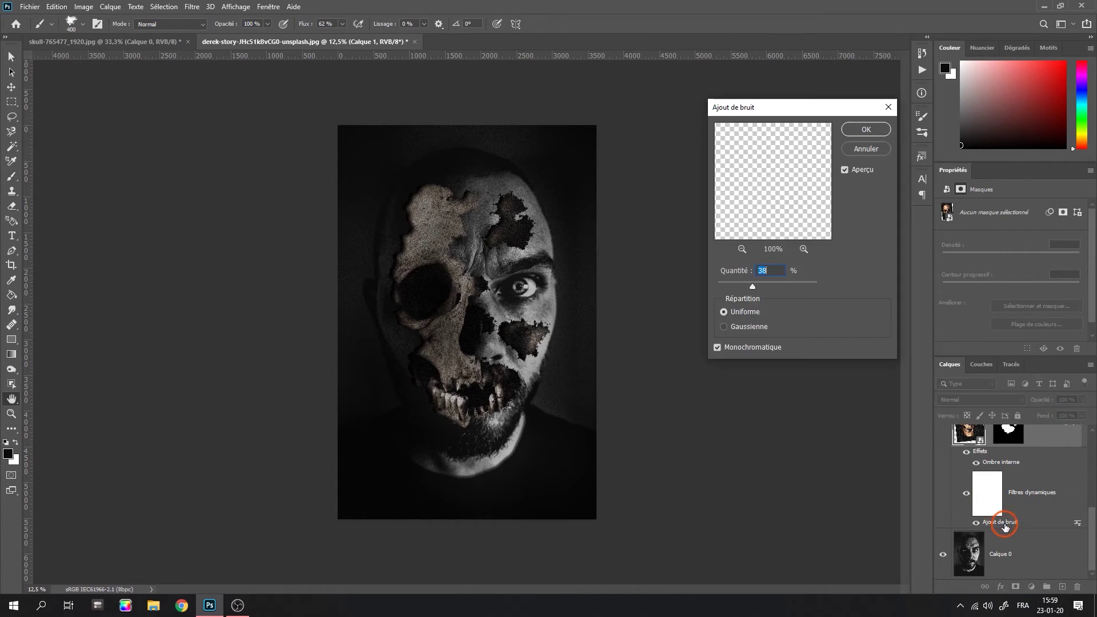
{"action": "left_click_drag", "start_coordinate": [753, 287], "coordinate": [746, 289]}
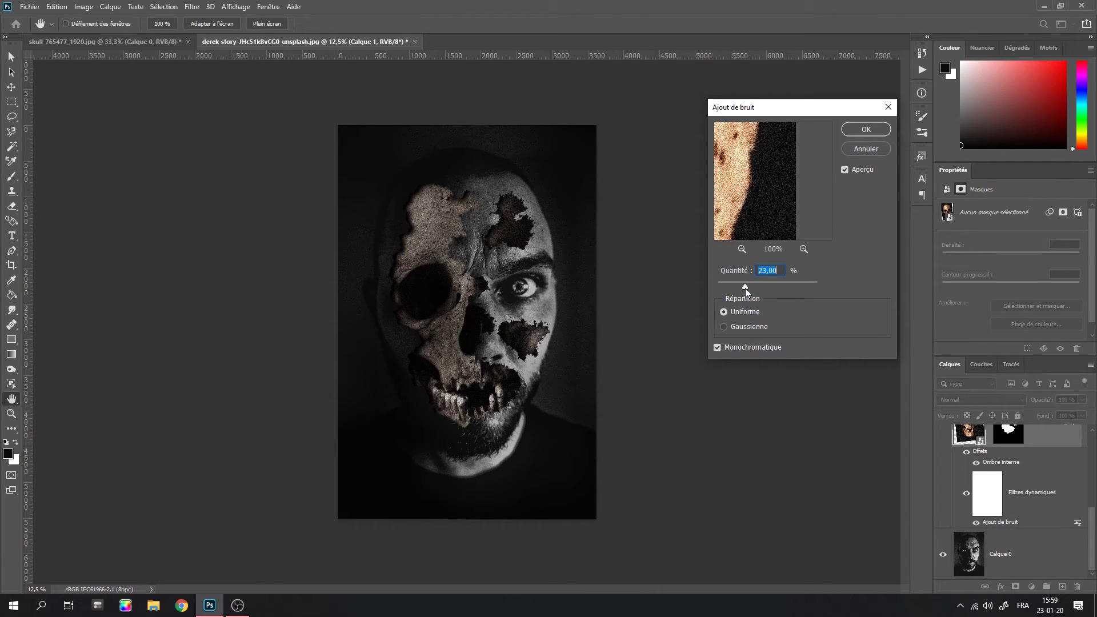
{"action": "left_click", "coordinate": [745, 288]}
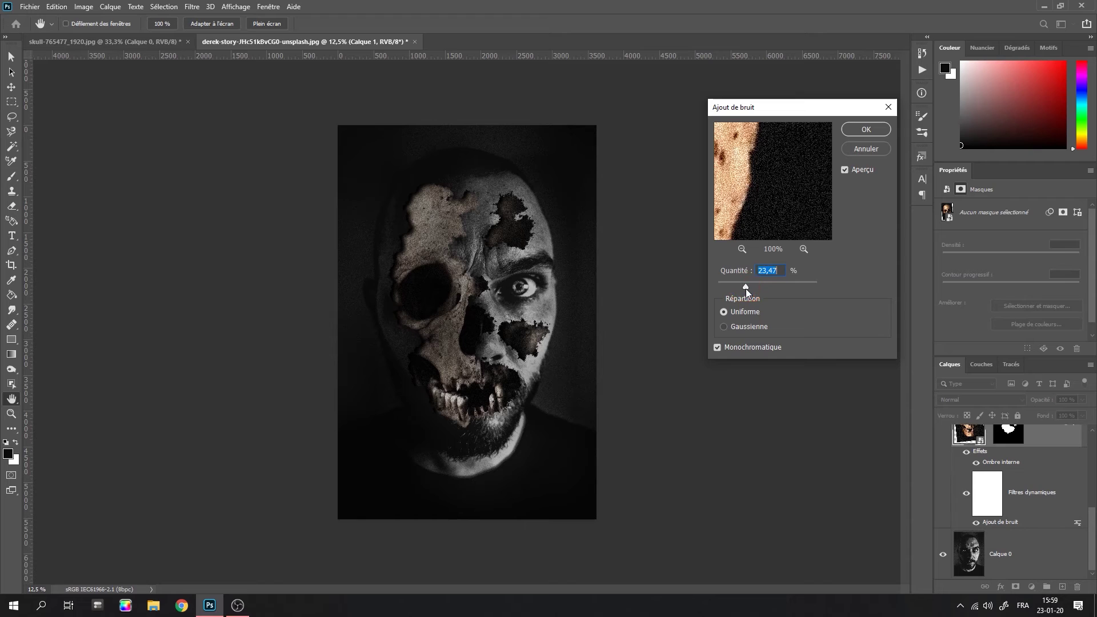
{"action": "left_click", "coordinate": [868, 130]}
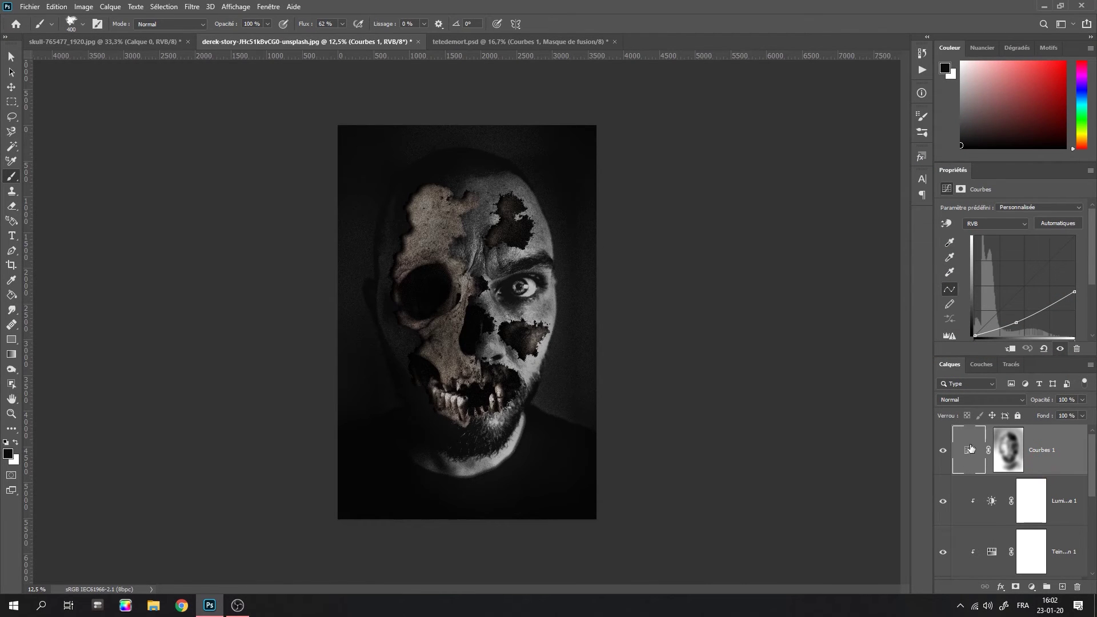
Reshape the Courbes 1 curve, raising its top highlight endpoint and lifting the lower point slightly
{"action": "left_click", "coordinate": [970, 448]}
{"action": "left_click_drag", "start_coordinate": [1017, 323], "coordinate": [1008, 330]}
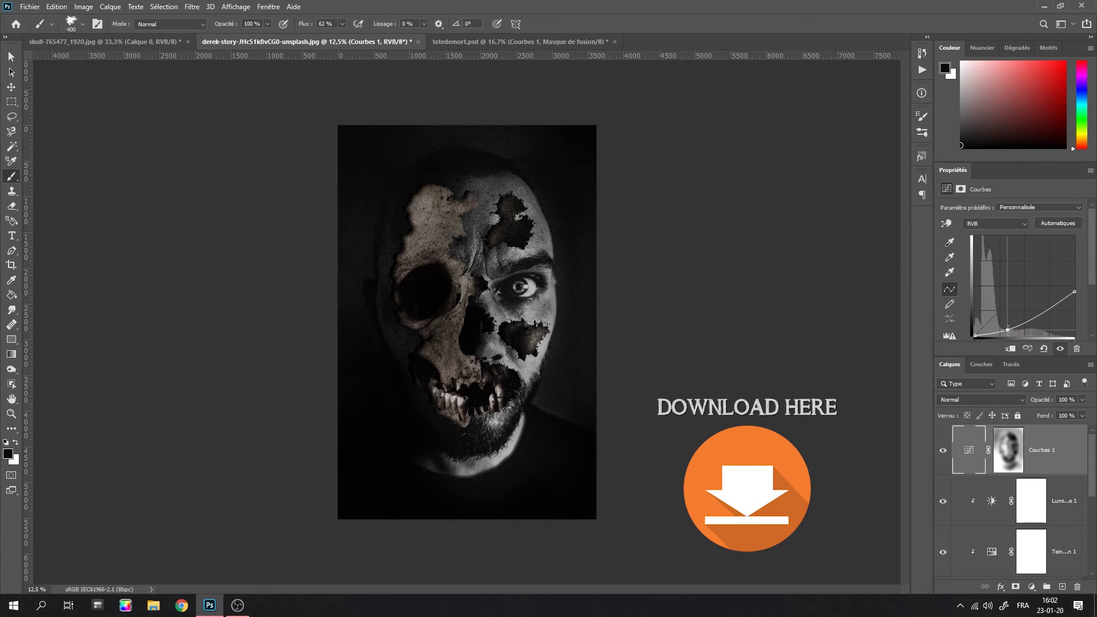
{"action": "mouse_move", "coordinate": [1074, 292]}
{"action": "left_mouse_down"}
{"action": "mouse_move", "coordinate": [1079, 260]}
{"action": "mouse_move", "coordinate": [1074, 275]}
{"action": "left_mouse_up"}
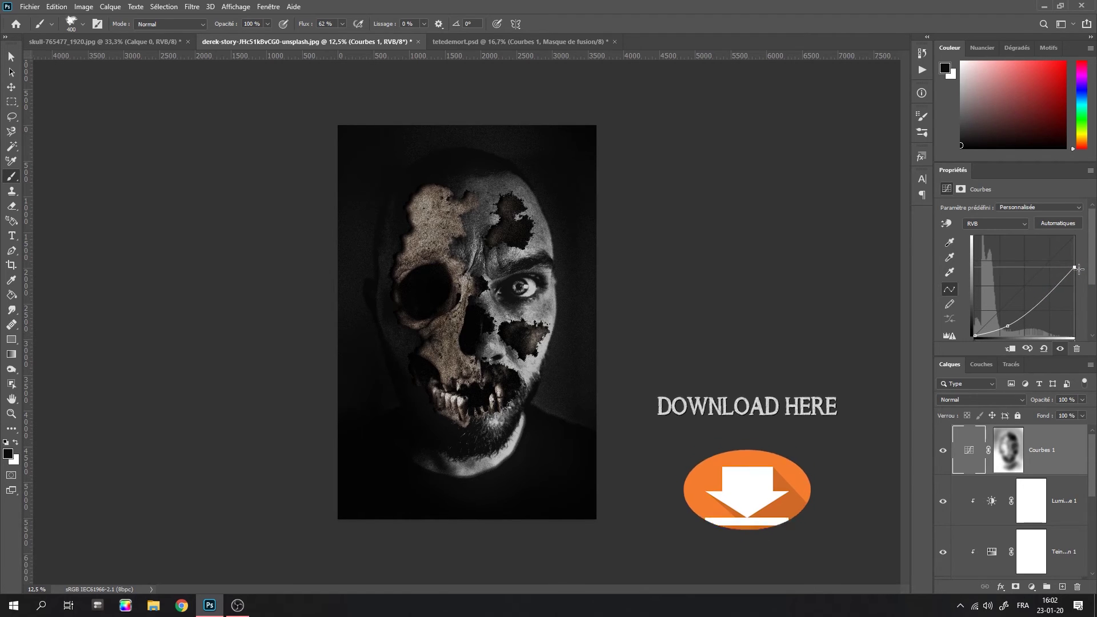
{"action": "left_click_drag", "start_coordinate": [1008, 325], "coordinate": [1011, 323]}
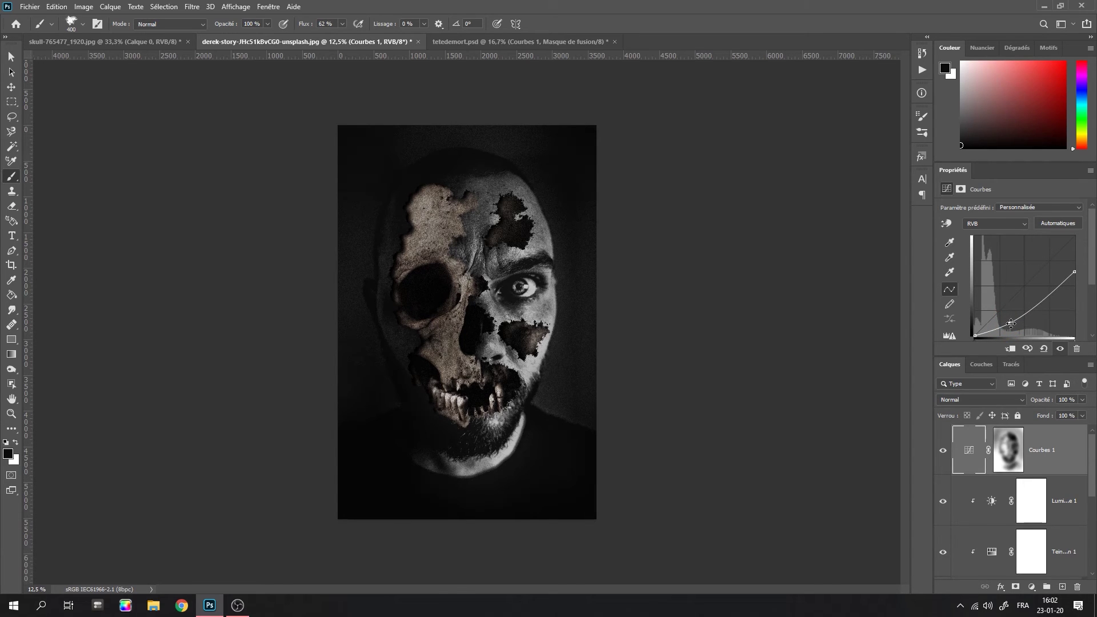
Add a Balance des couleurs layer shifting midtones to +21 red, +8 green and +11 blue
{"action": "left_click", "coordinate": [1031, 587]}
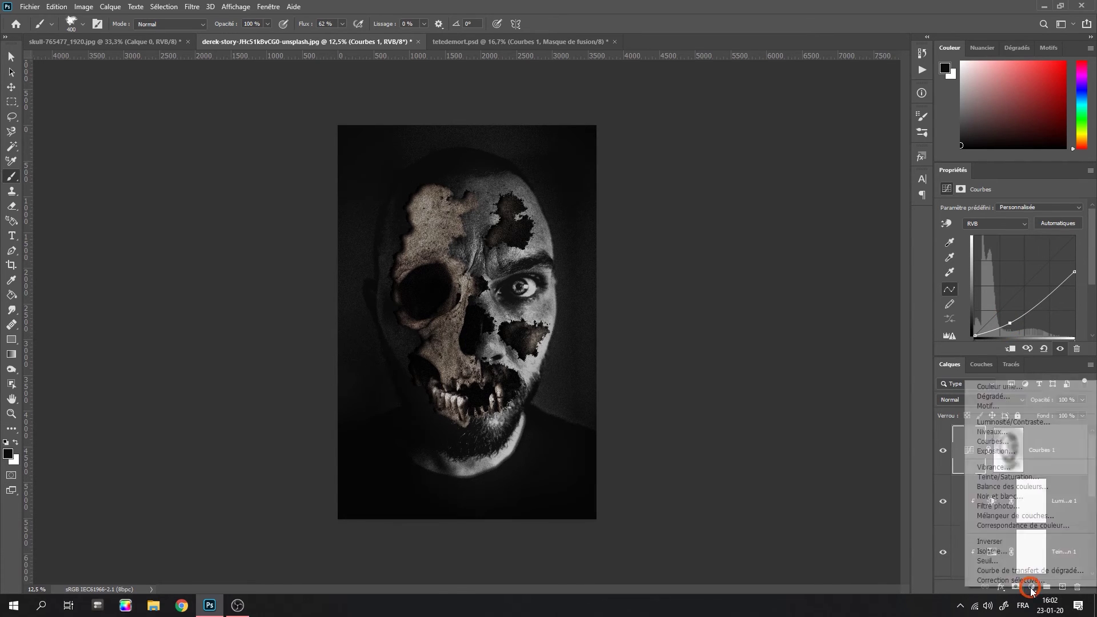
{"action": "left_click", "coordinate": [1040, 487]}
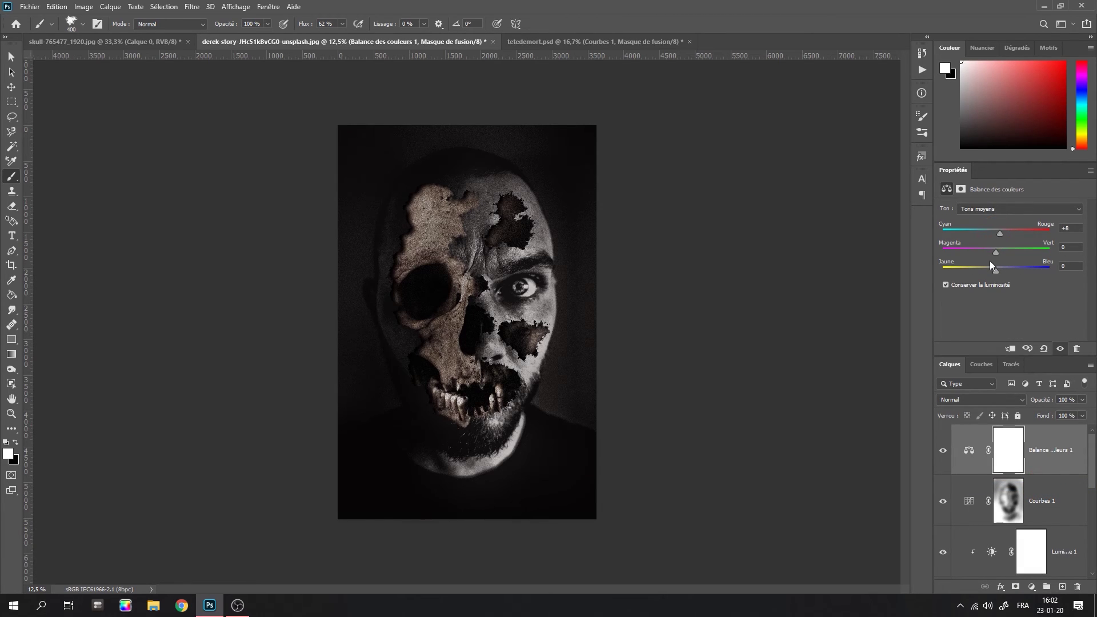
{"action": "left_click_drag", "start_coordinate": [996, 269], "coordinate": [989, 253]}
{"action": "left_click_drag", "start_coordinate": [999, 271], "coordinate": [1002, 272]}
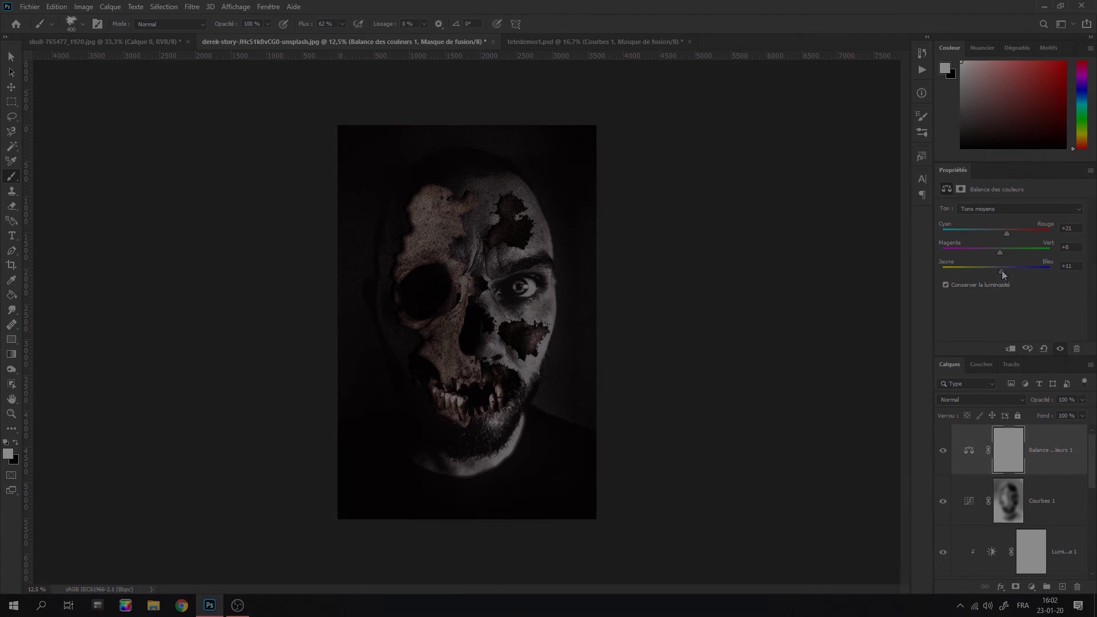